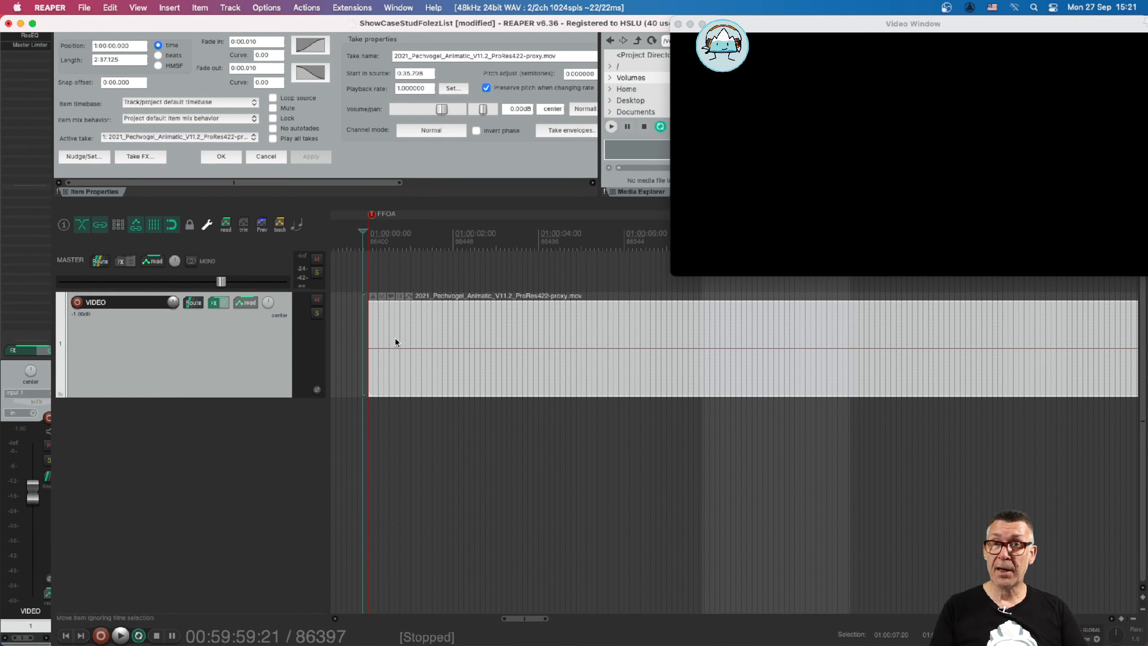
Step: Step the edit cursor frame by frame from the start of the animatic to the first shot change at 01:00:01:15
click(415, 372)
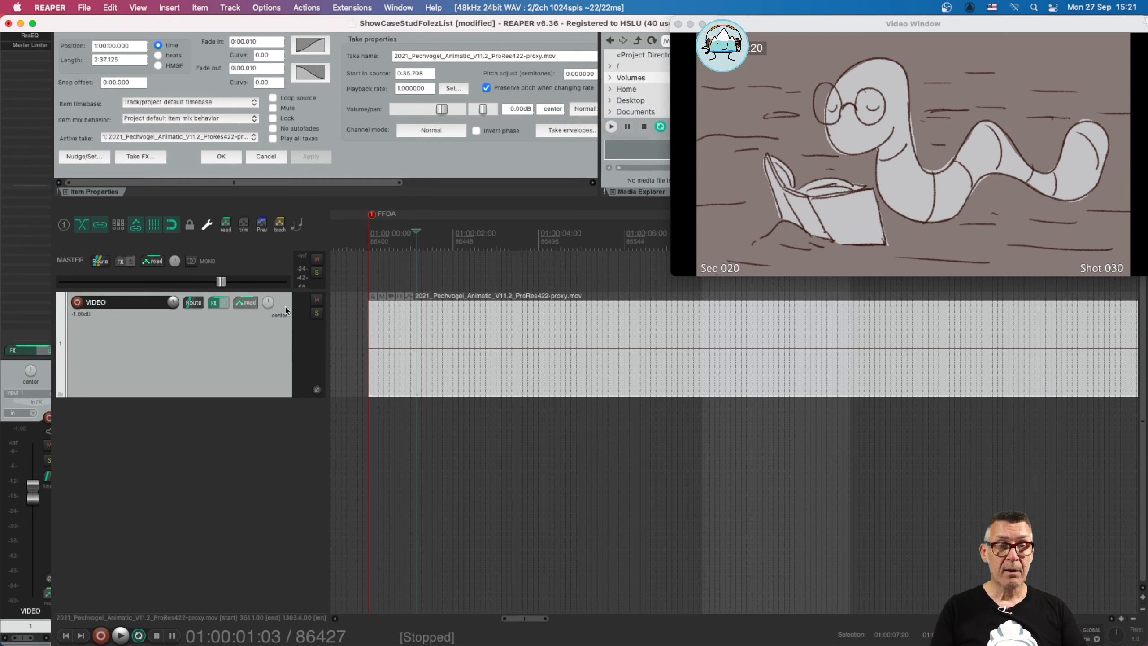
key(Home)
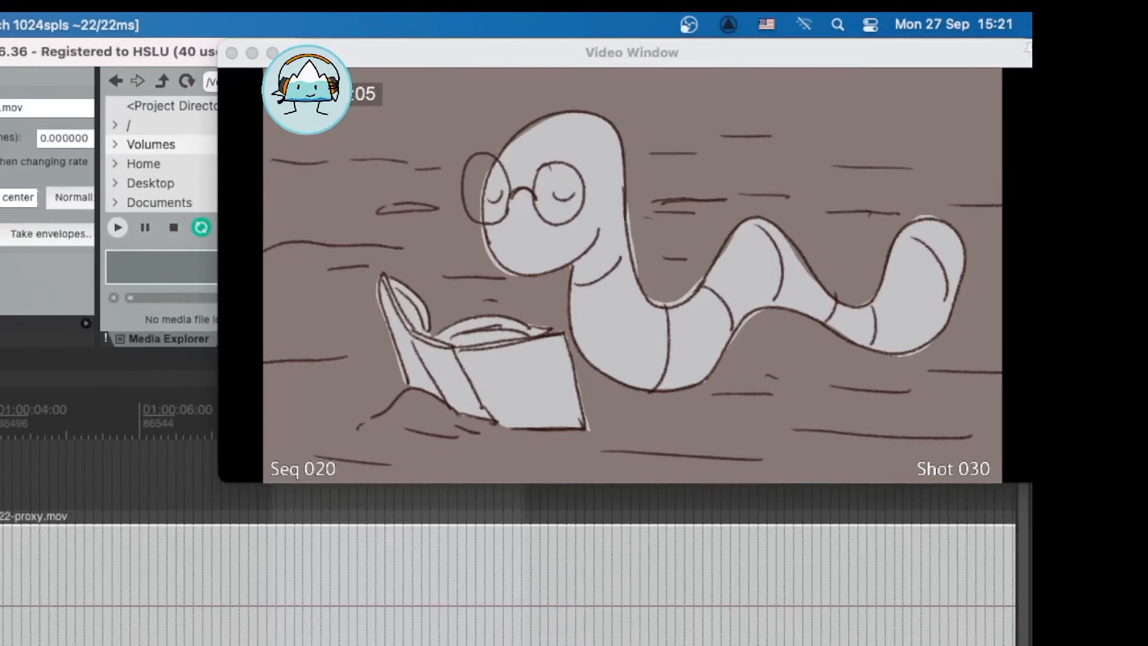
key(Right)
key(Right)
key(Right)
key(Right)
key(Right)
key(Right)
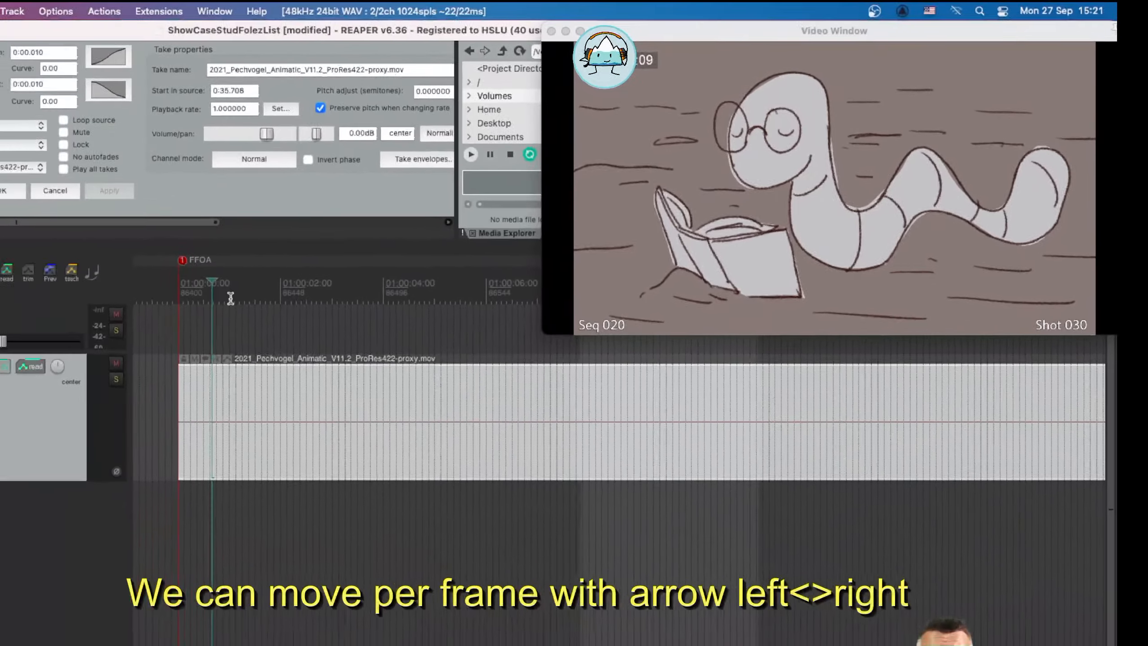
key(Right)
key(Right)
key(Right)
key(Right)
key(Right)
key(Right)
key(Right)
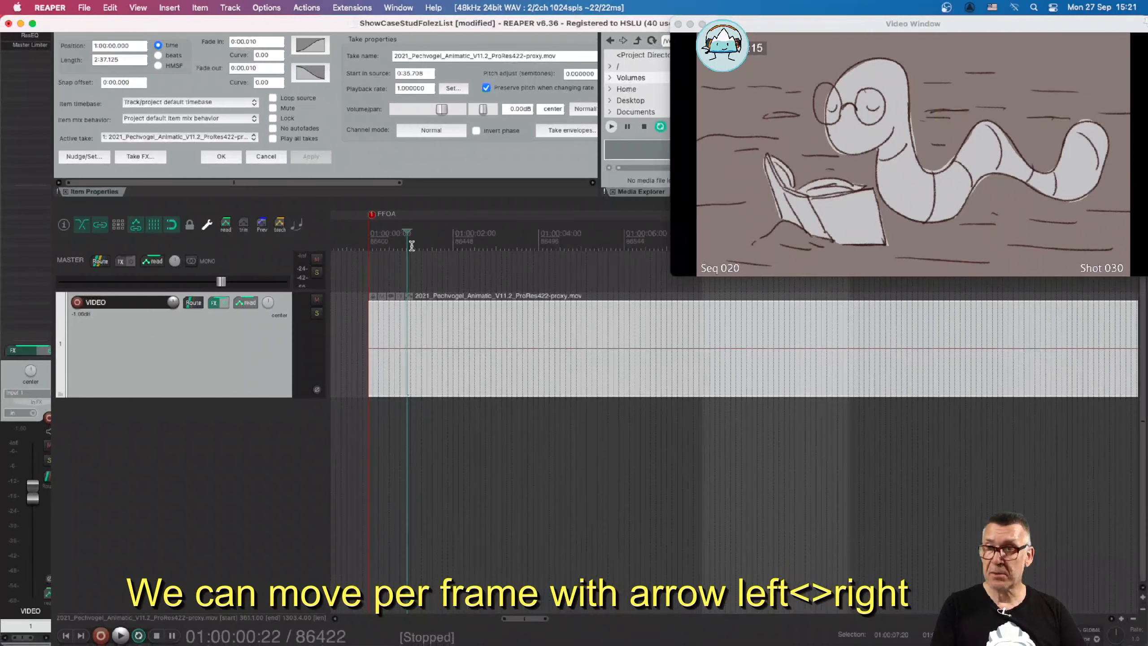
key(Right)
key(Right)
key(Right)
key(Right)
key(Right)
key(Right)
key(Right)
key(Right)
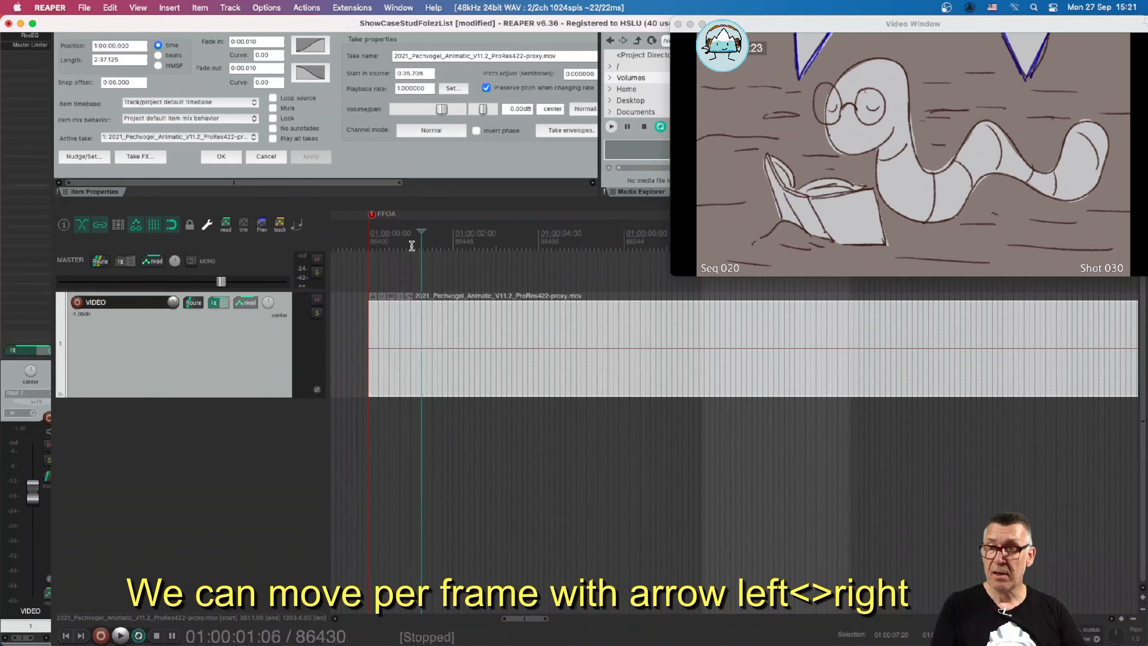
key(Right)
key(Right)
key(Right)
key(Right)
key(Right)
key(Right)
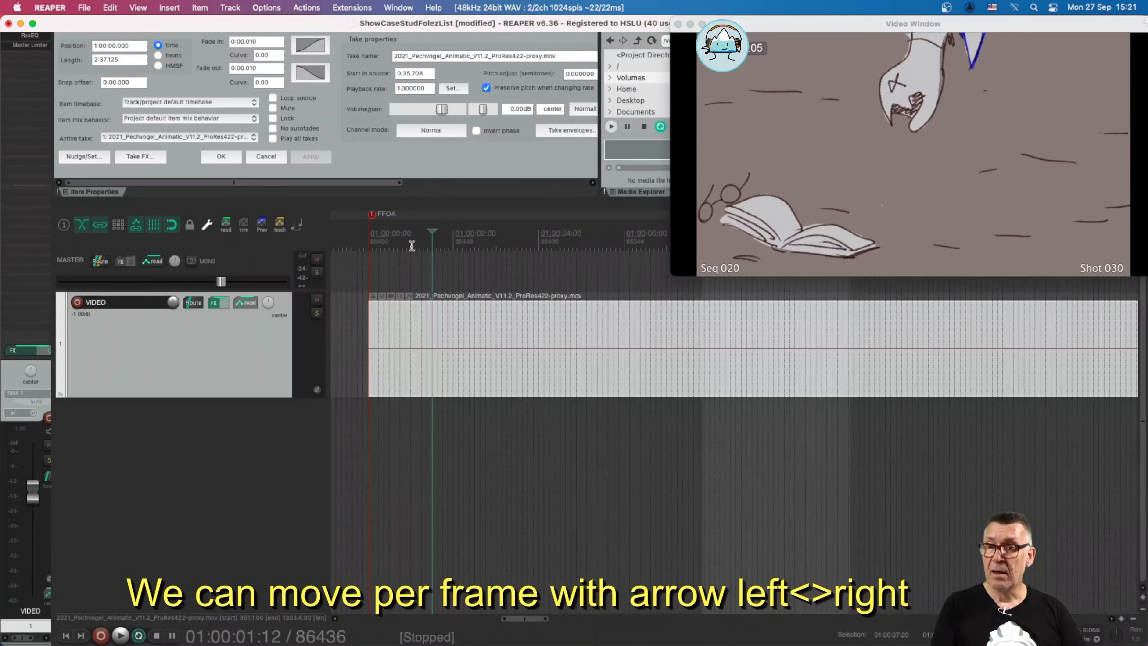
key(Right)
key(Left)
key(Right)
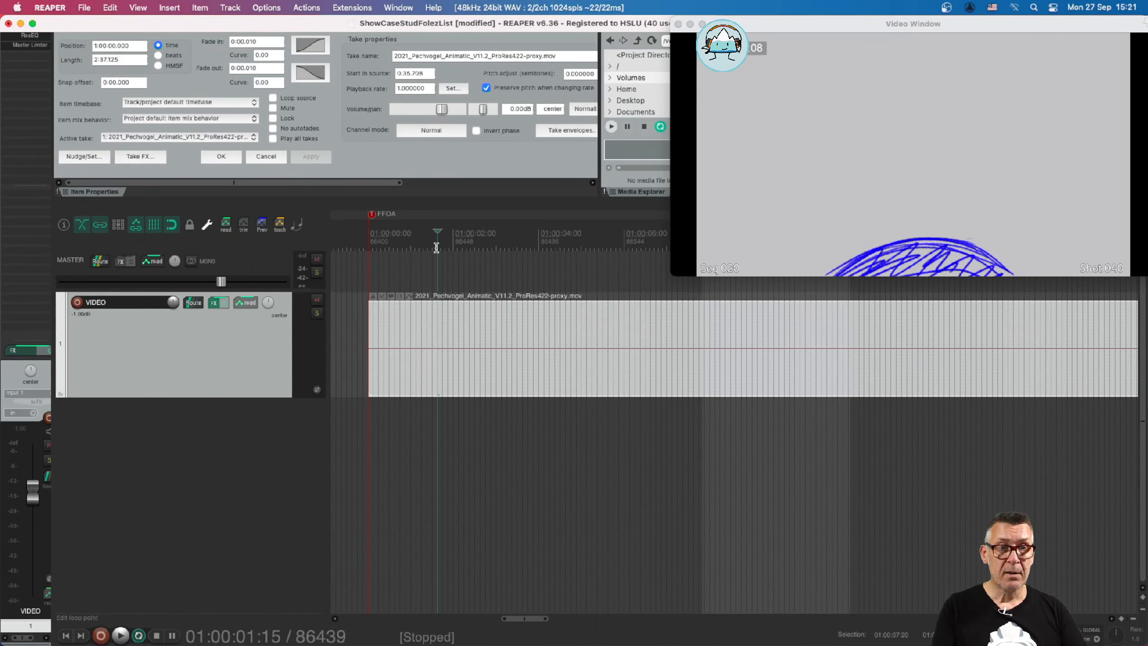
Step: Create a region over the first shot, from 01:00:00:00 to 01:00:01:15, and name it 030
drag(436, 247, 369, 246)
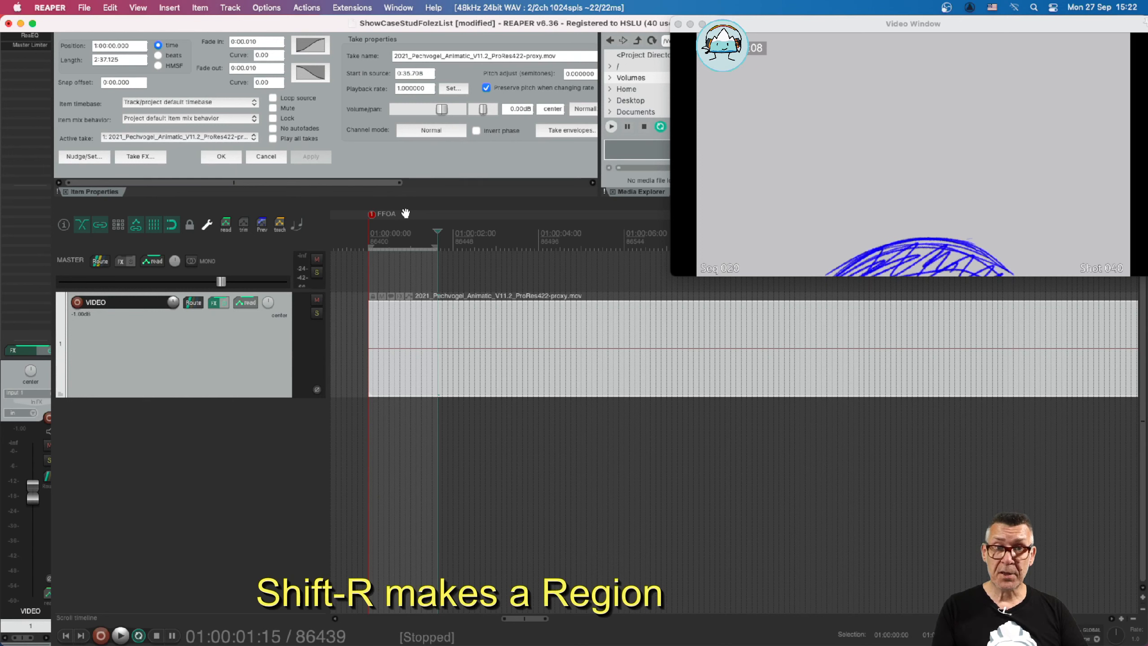
key(shift+r)
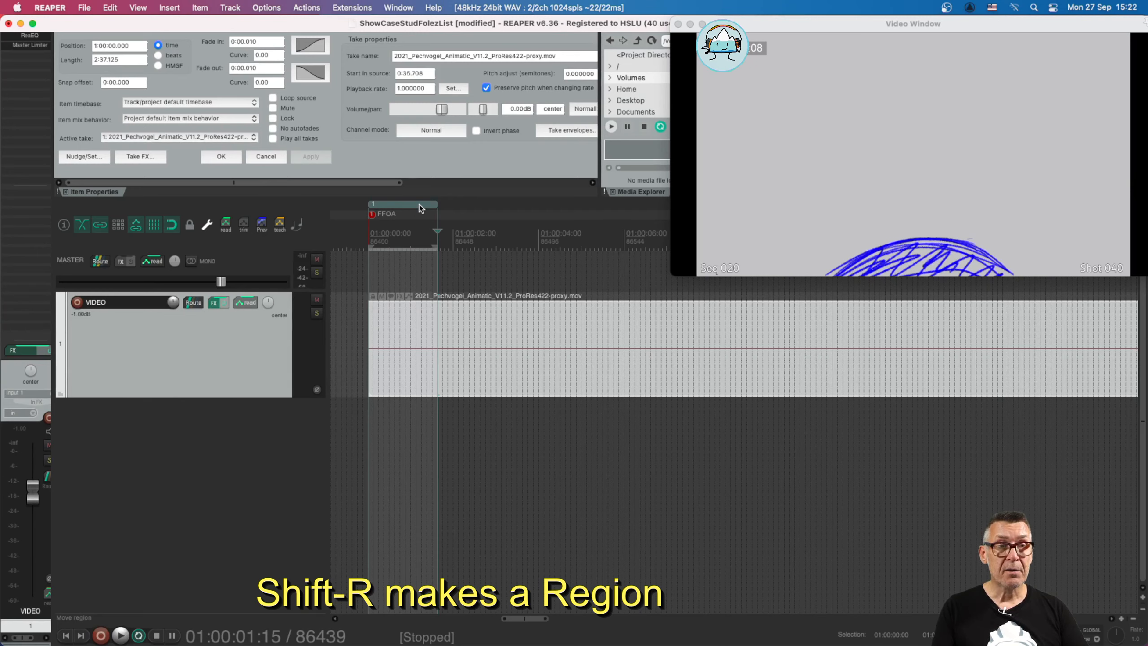
double_click(387, 205)
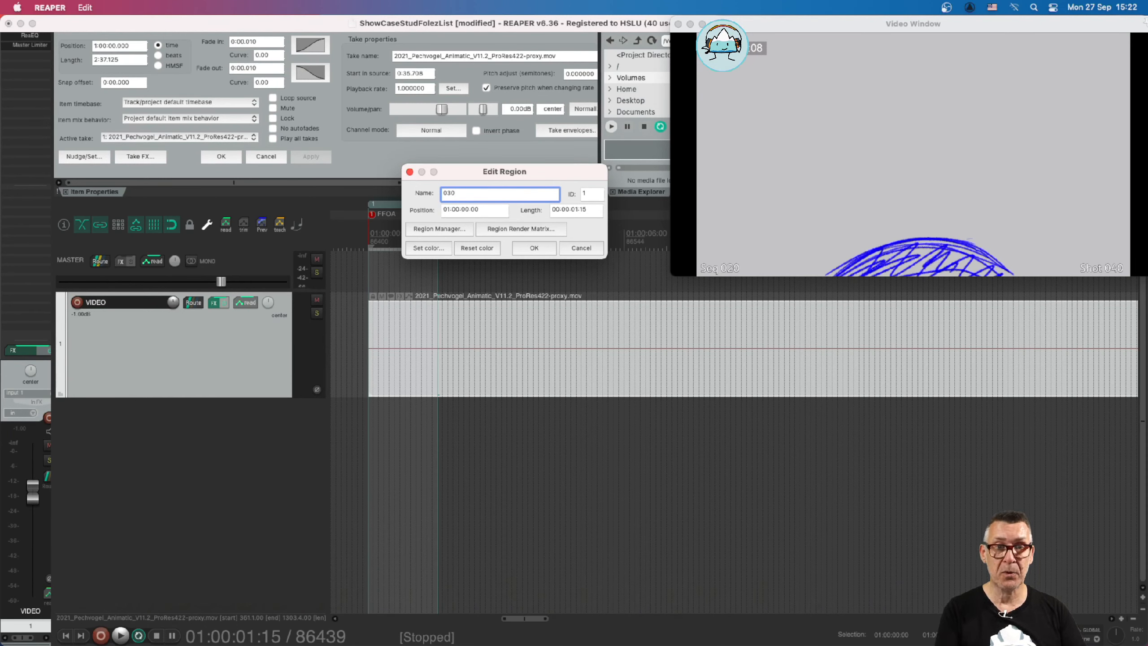
key(Return)
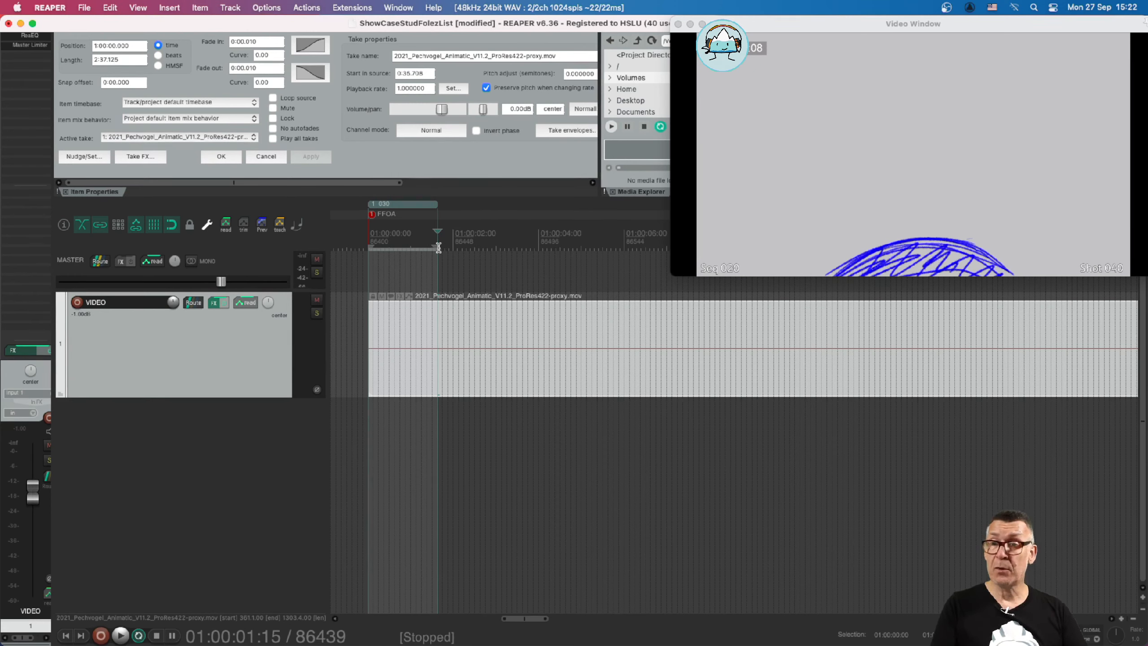
Step: Step the edit cursor forward through the second shot to the first frame of the following shot at 01:00:03:18
key(Right)
key(Right)
key(Right)
key(Right)
key(Right)
key(Right)
key(Right)
key(Right)
key(Right)
key(Right)
key(Right)
key(Right)
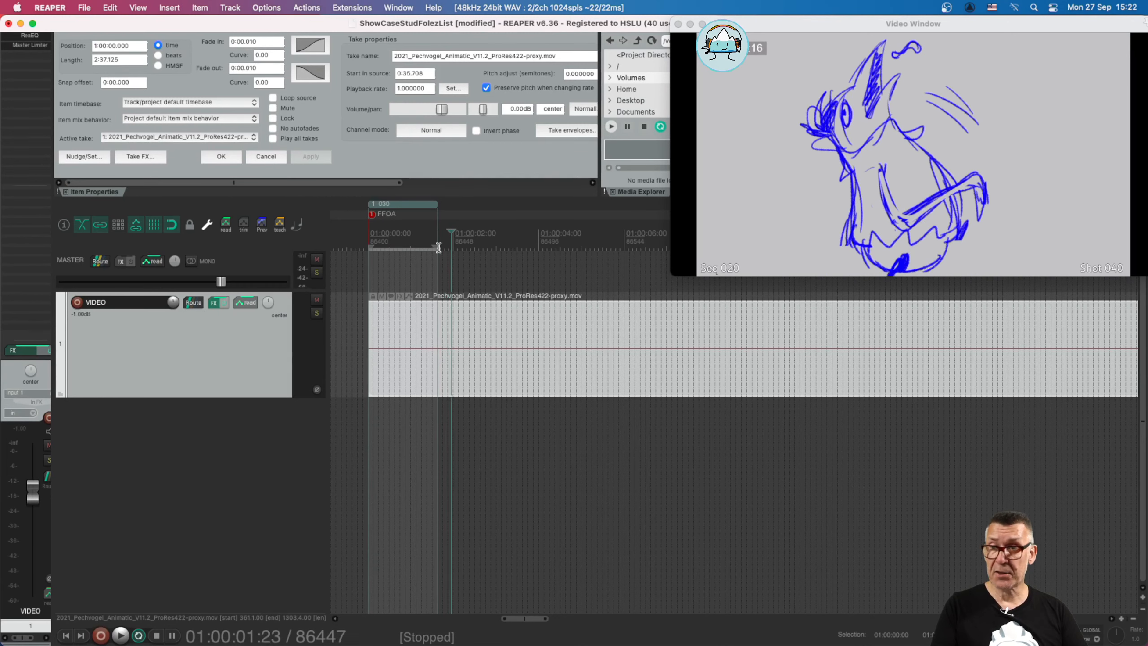
key(Right)
key(Right)
key(Right)
key(Right)
key(Right)
key(Right)
key(Right)
key(Right)
key(Right)
key(Right)
key(Right)
key(Right)
key(Right)
key(Right)
key(Right)
key(Right)
key(Right)
key(Right)
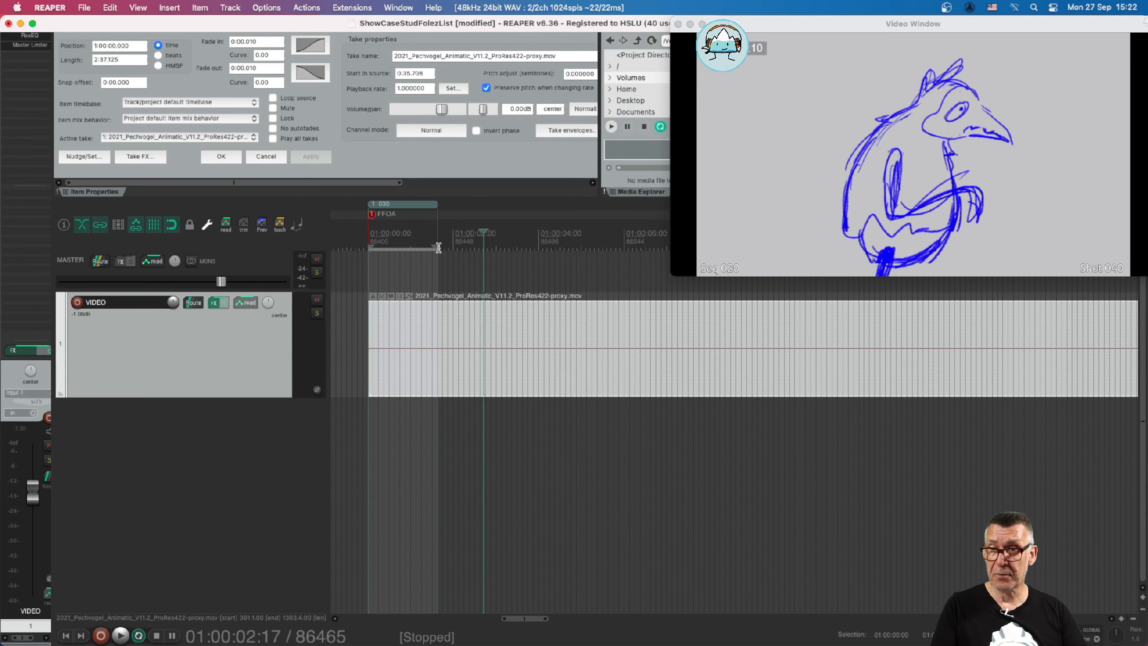
key(Right)
key(Right)
key(Right)
key(Right)
key(Right)
key(Right)
key(Right)
key(Right)
key(Right)
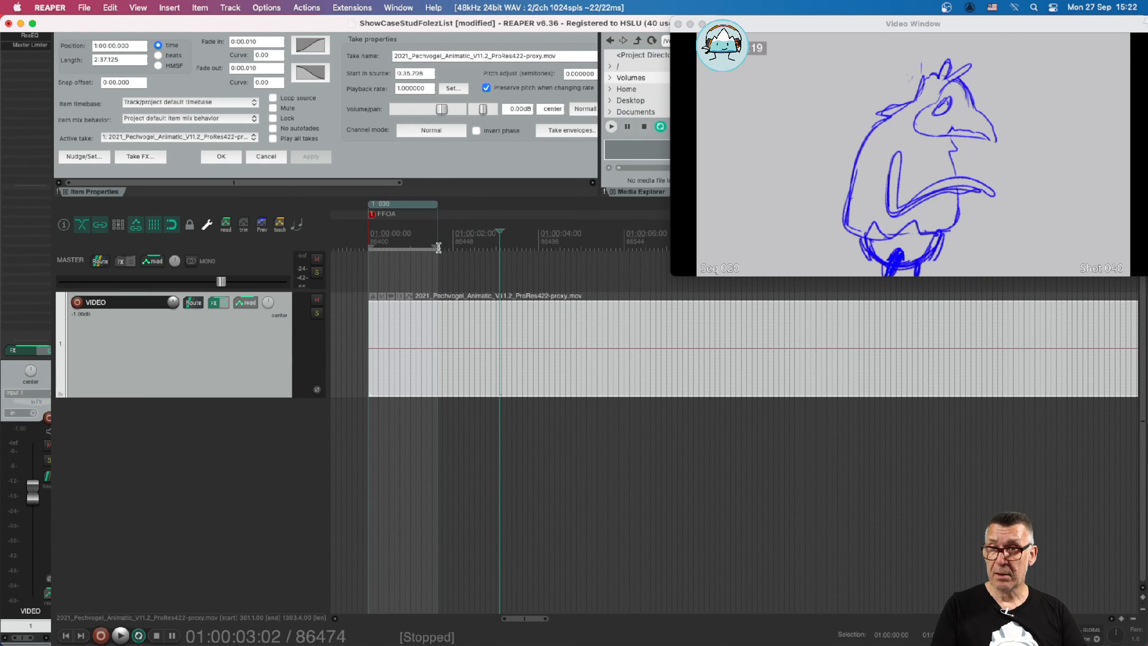
key(Right)
key(Right)
key(Right)
key(Right)
key(Right)
key(Right)
key(Right)
key(Right)
key(Right)
key(Right)
key(Right)
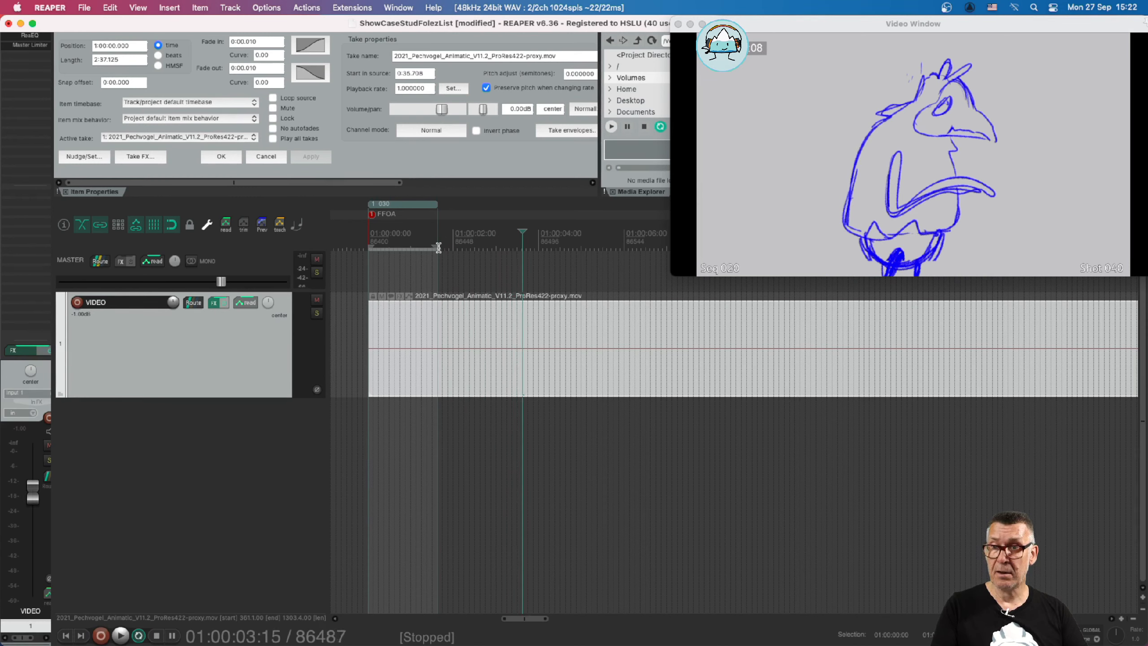
key(Right)
key(Right)
key(Left)
key(Left)
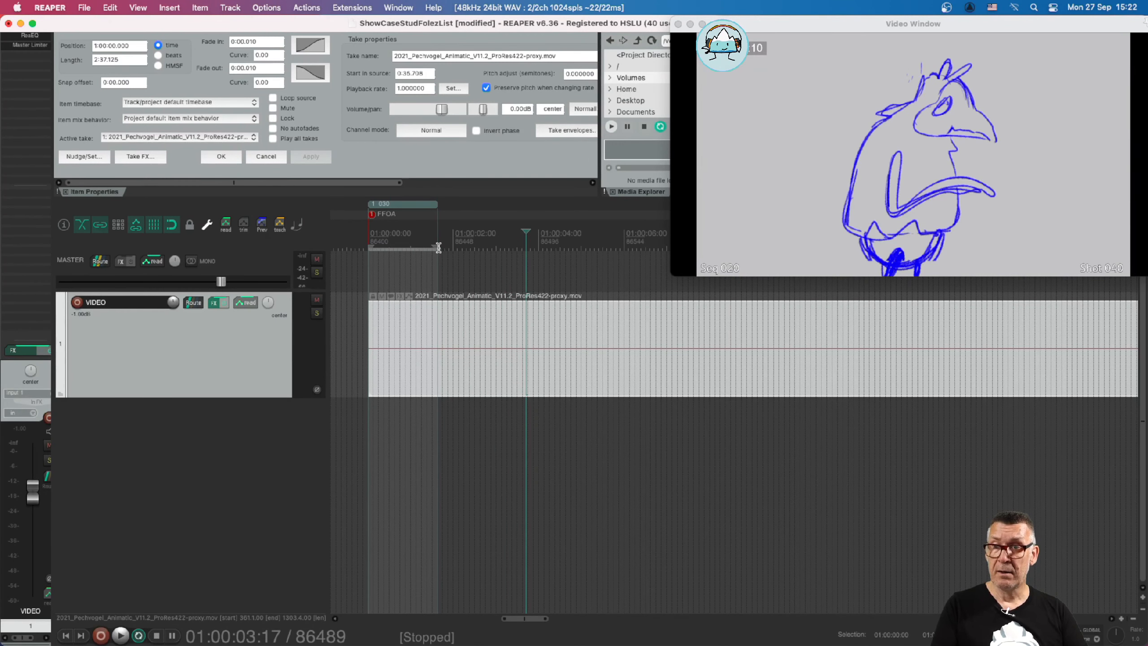
key(Right)
key(Left)
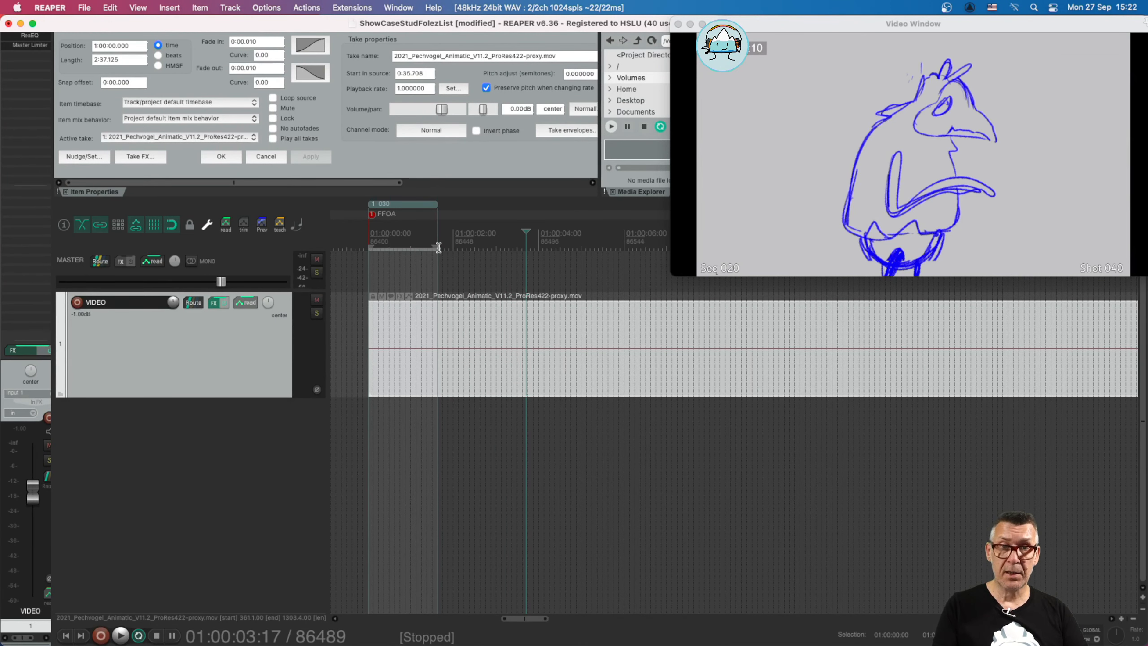
key(Right)
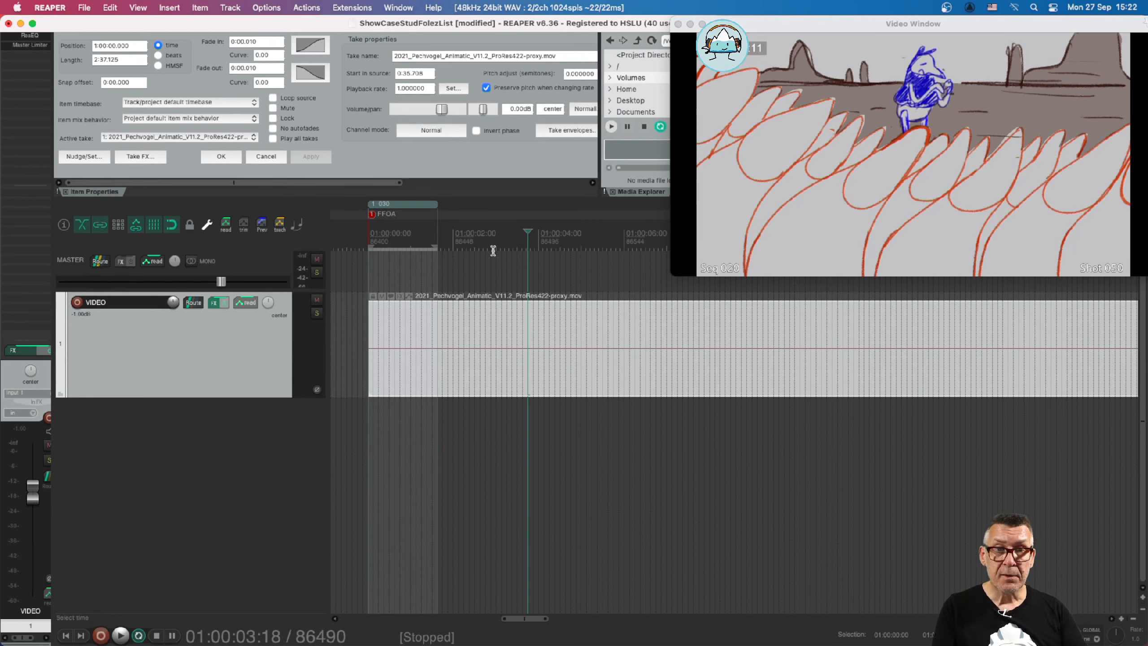
Step: Create a region over the second shot, from 01:00:01:15 to 01:00:03:18, and name it 040
drag(527, 246, 438, 247)
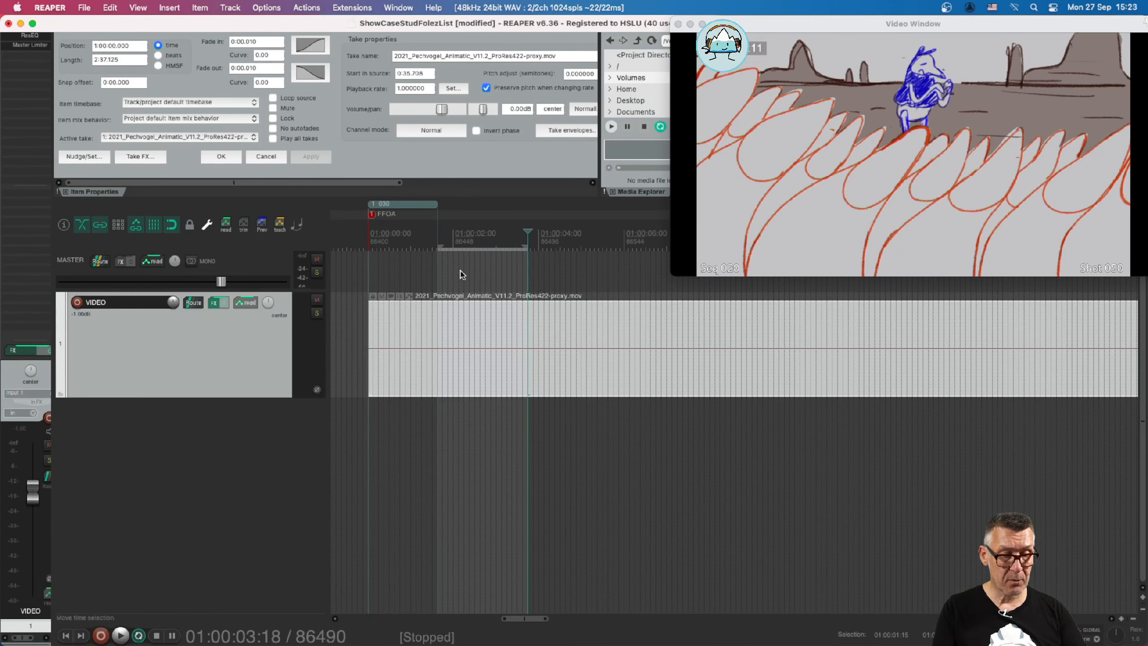
key(shift+r)
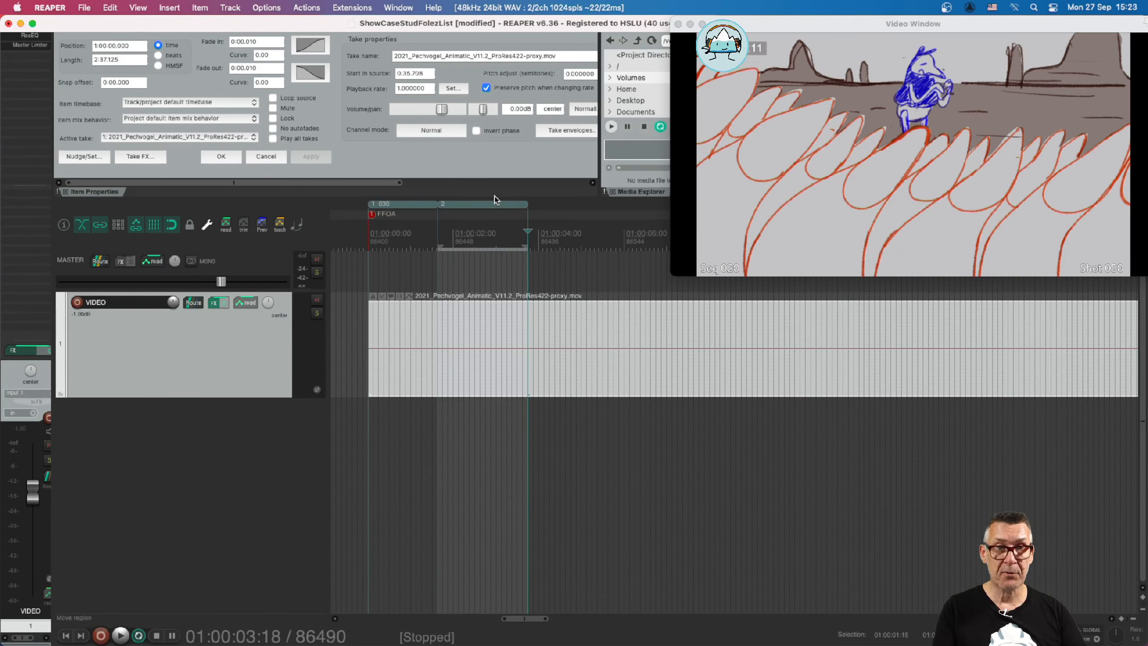
double_click(464, 206)
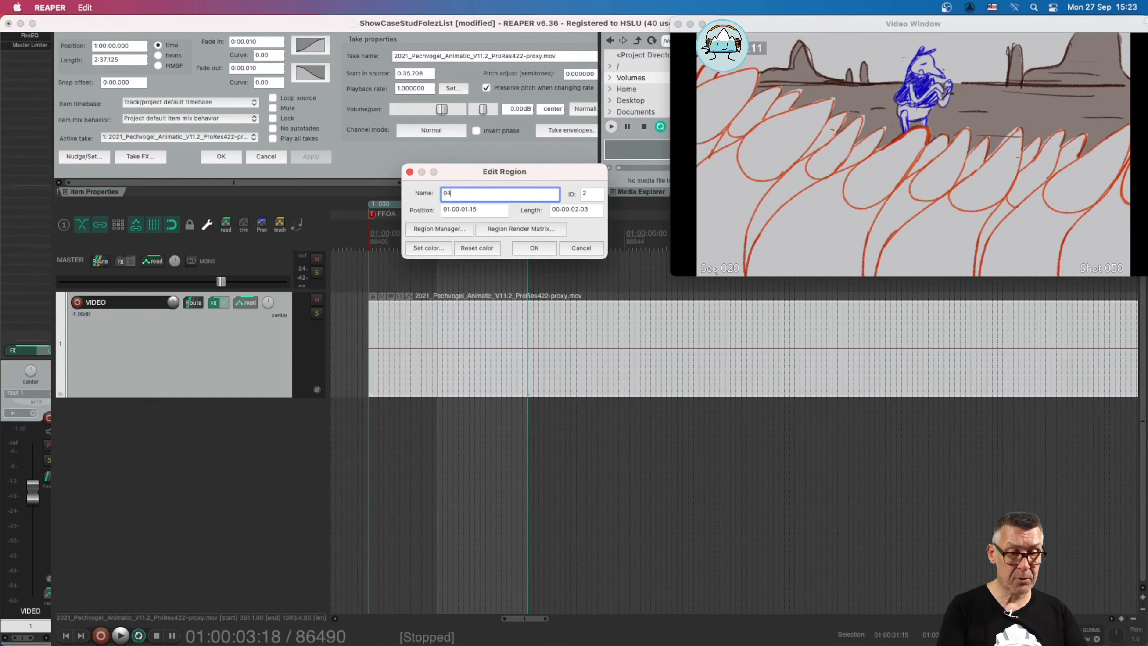
key(Return)
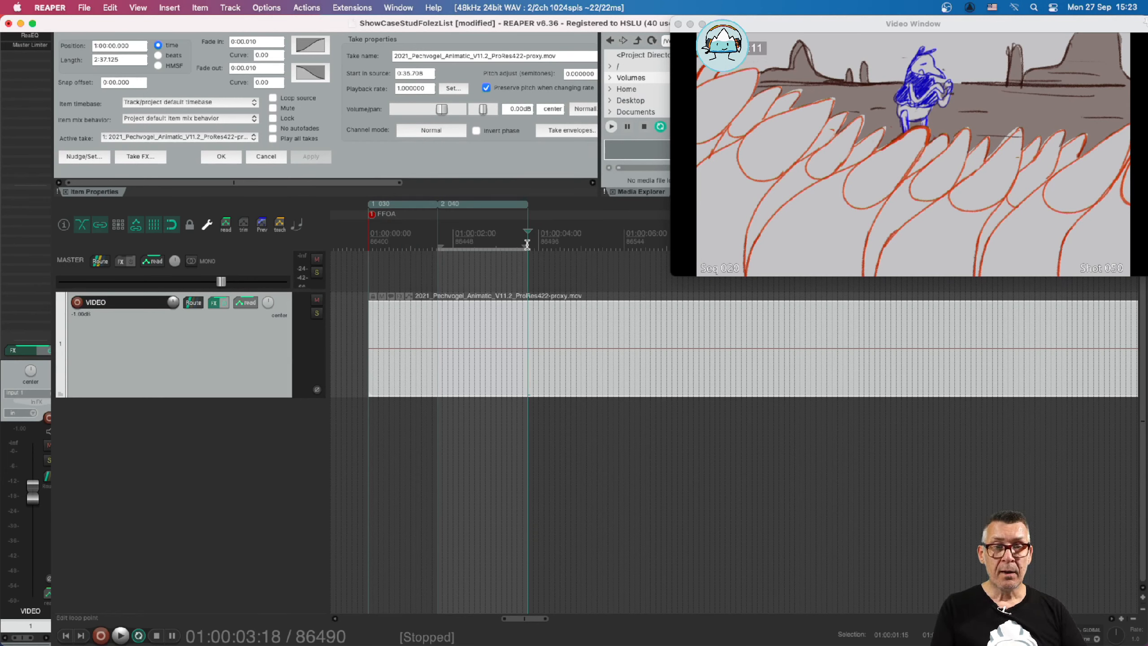
Step: Step the edit cursor through the third shot to the first frame of shot 060 at 01:00:05:21
drag(529, 246, 533, 247)
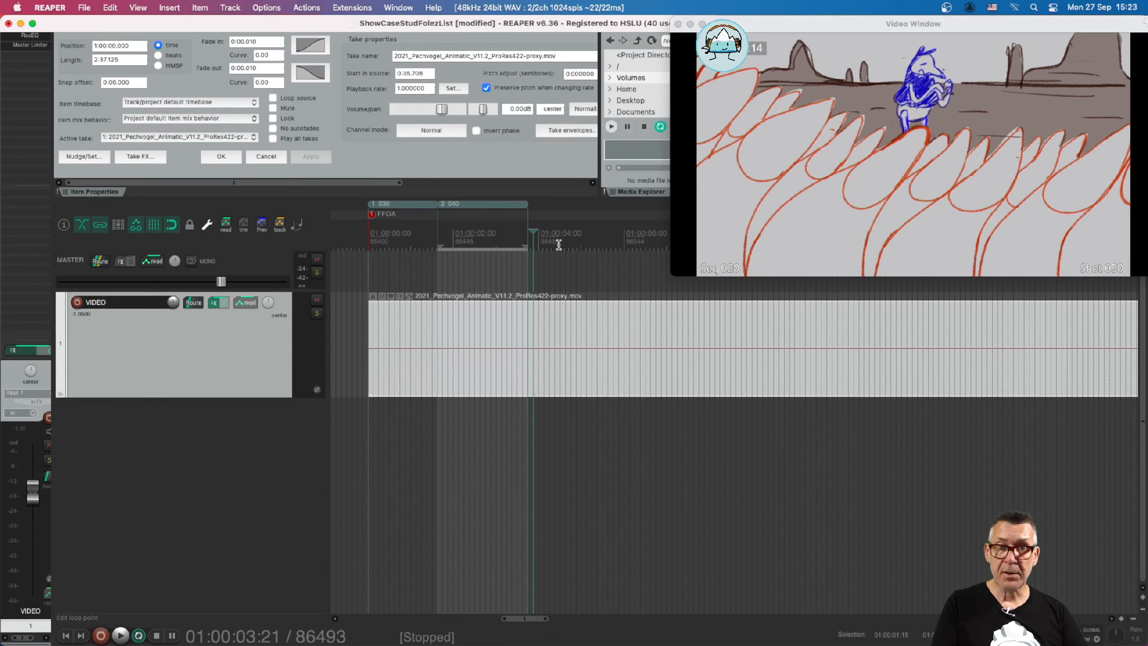
key(Right)
key(Right)
key(Right)
key(Right)
key(Right)
key(Right)
key(Right)
key(Right)
key(Right)
key(Right)
key(Right)
key(Right)
key(Right)
key(Right)
key(Right)
key(Right)
key(Right)
key(Right)
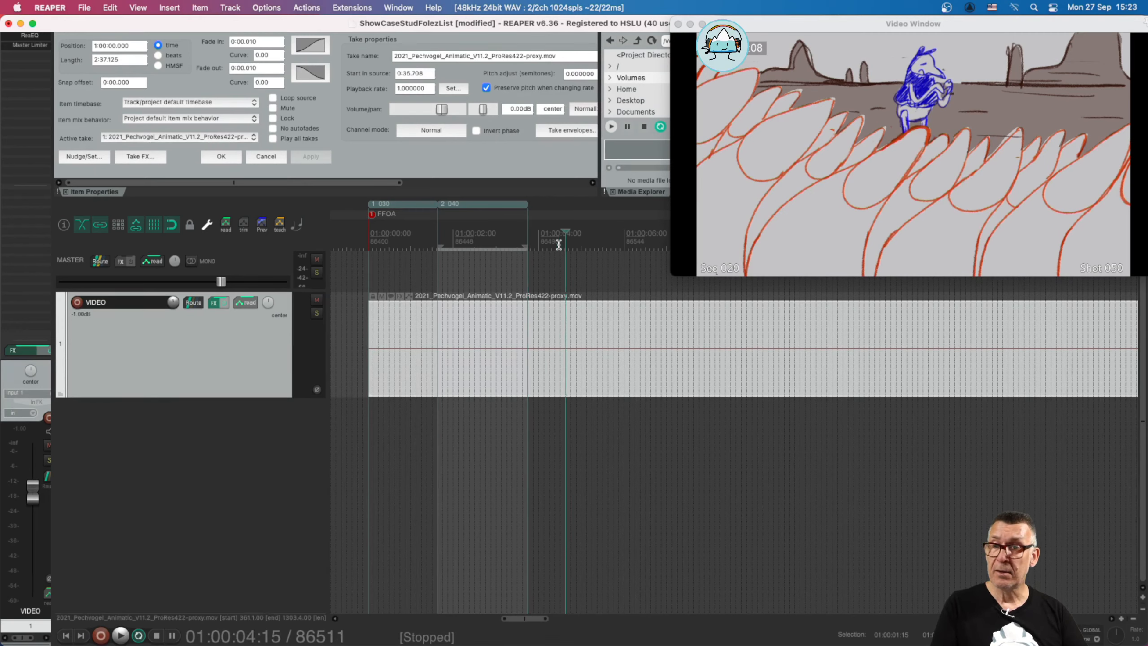
key(Right)
key(Right)
key(Right)
key(Right)
key(Right)
key(Right)
key(Right)
key(Right)
key(Right)
key(Right)
key(Right)
key(Right)
key(Right)
key(Right)
key(Right)
key(Right)
key(Right)
key(Right)
key(Right)
key(Right)
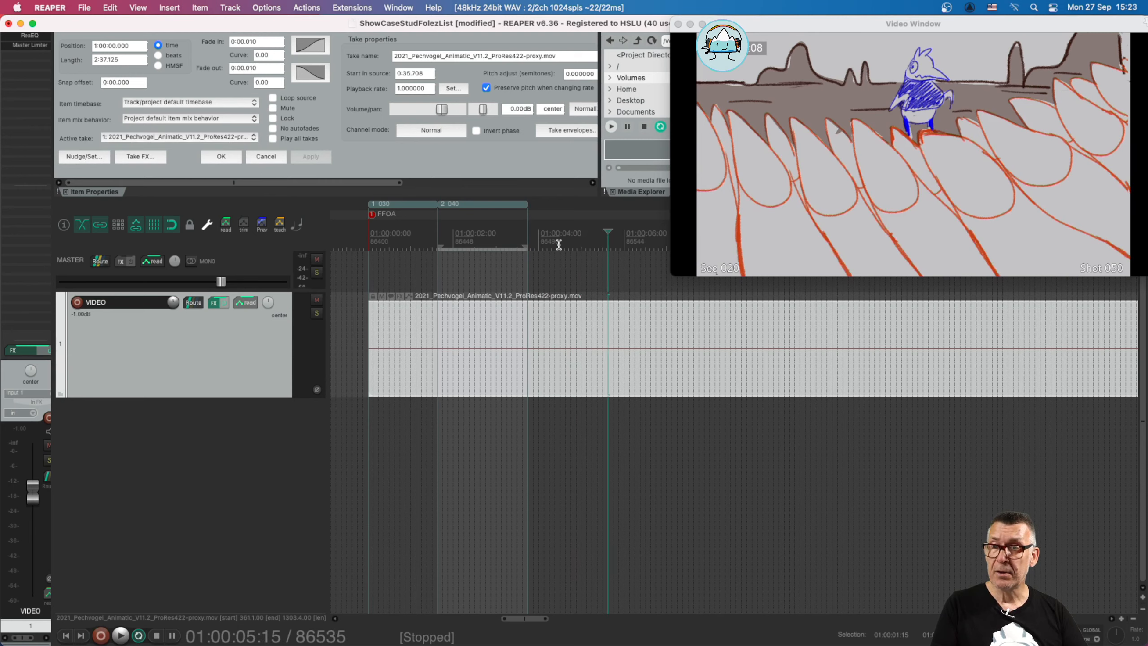
key(Right)
key(Right)
key(Right)
key(Right)
key(Right)
key(Right)
key(Right)
key(Right)
key(Right)
key(Right)
key(Right)
key(Right)
key(Left)
key(Left)
key(Left)
key(Left)
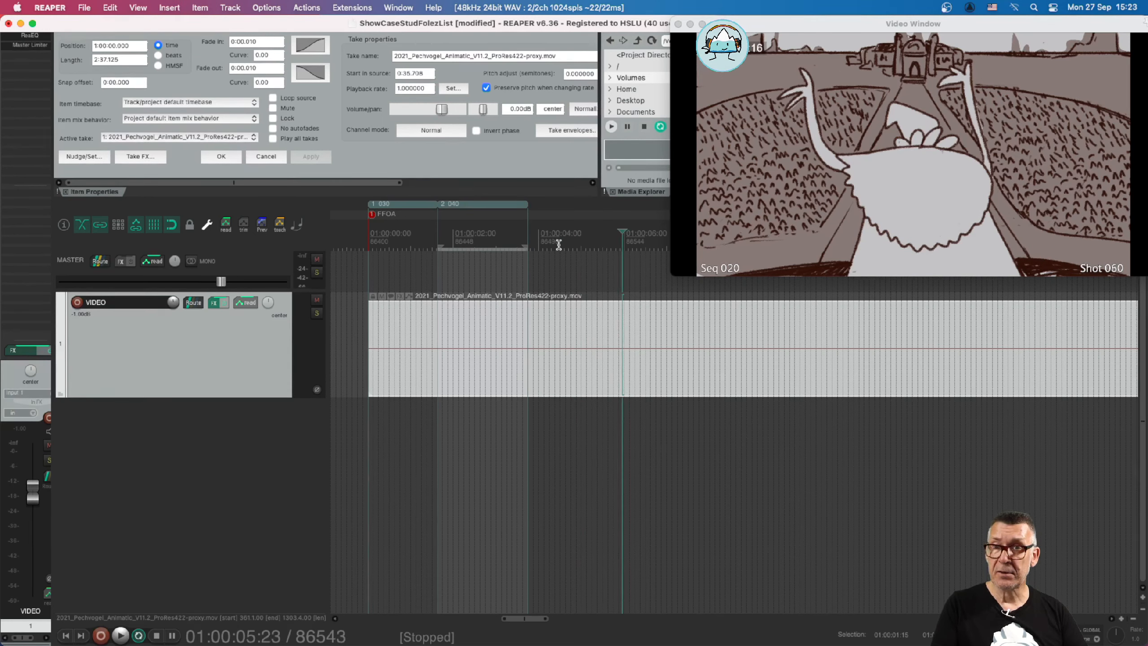
key(Left)
key(Left)
key(Left)
key(Right)
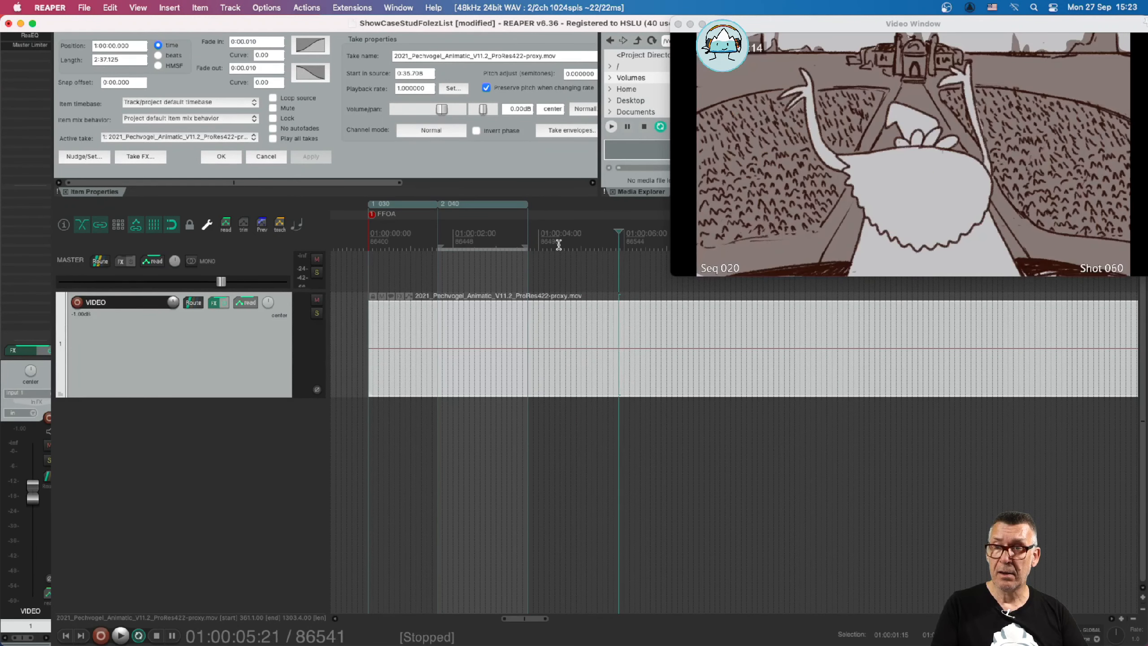
key(Left)
key(Right)
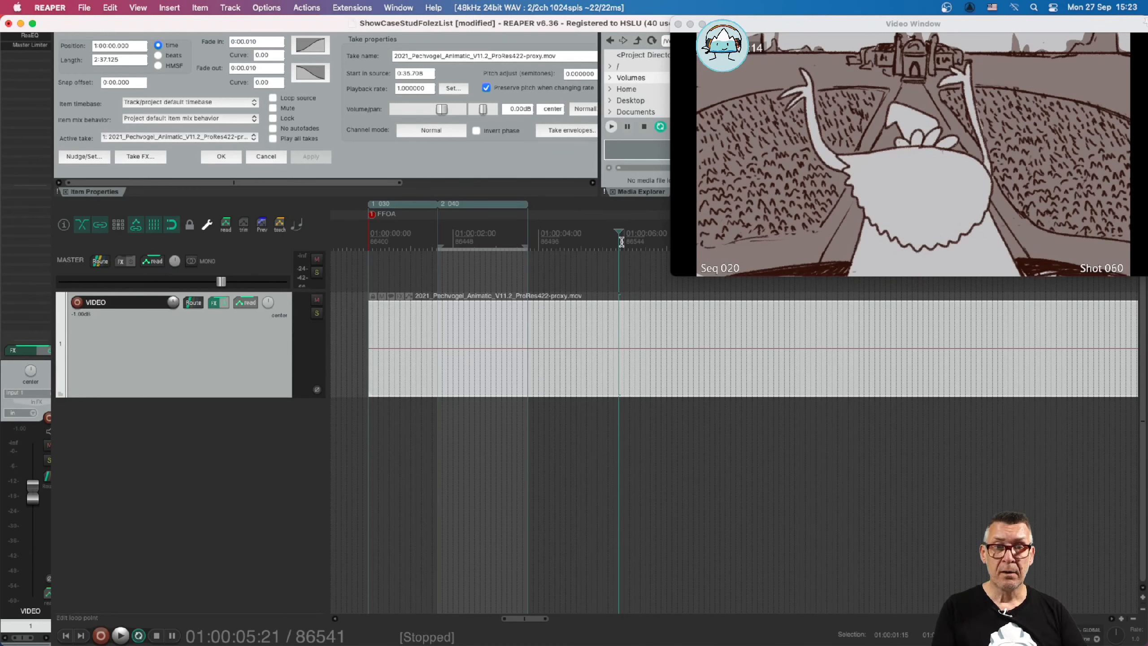
Step: Create a region over the third shot, from 01:00:03:18 to 01:00:05:21, and name it after its shot number
drag(619, 247, 528, 247)
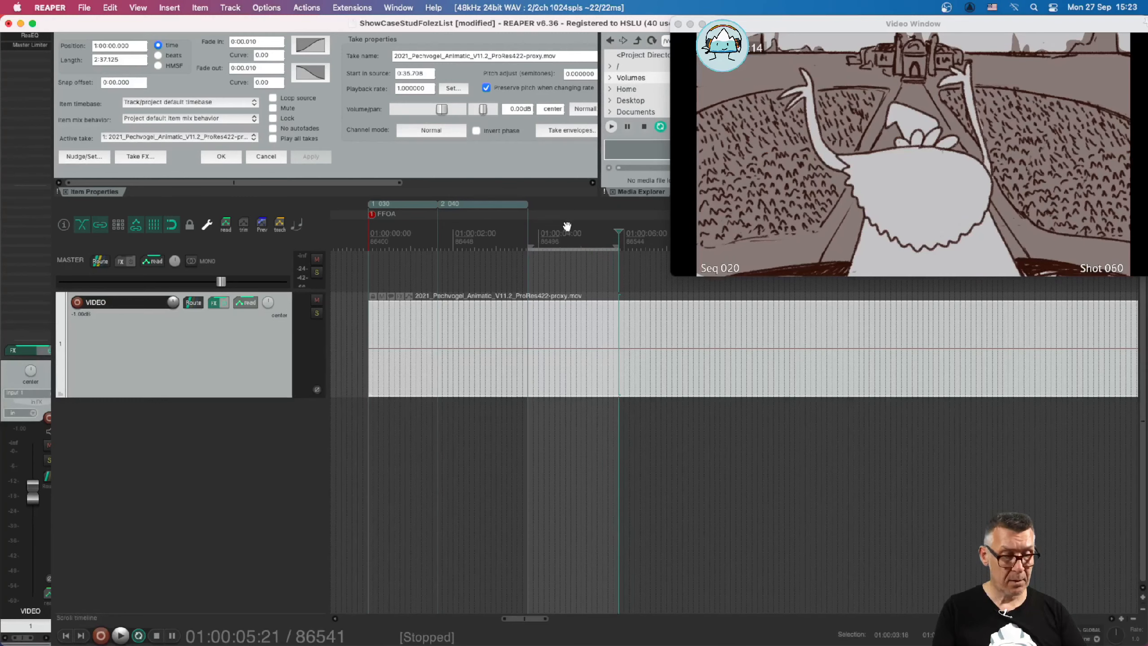
key(shift+r)
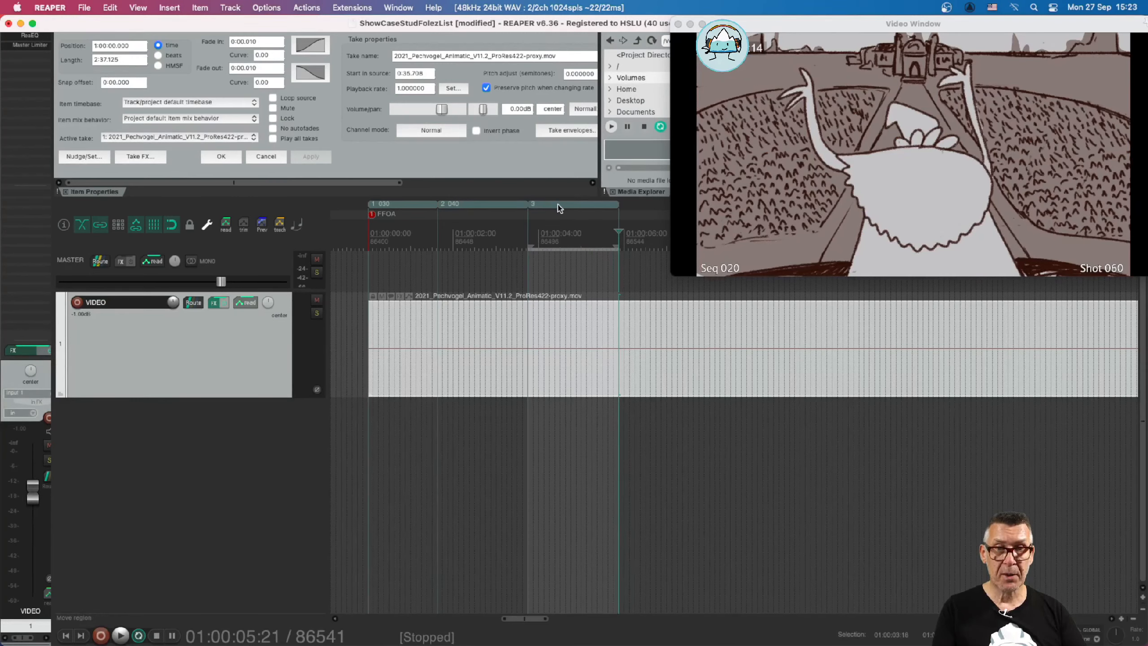
double_click(559, 207)
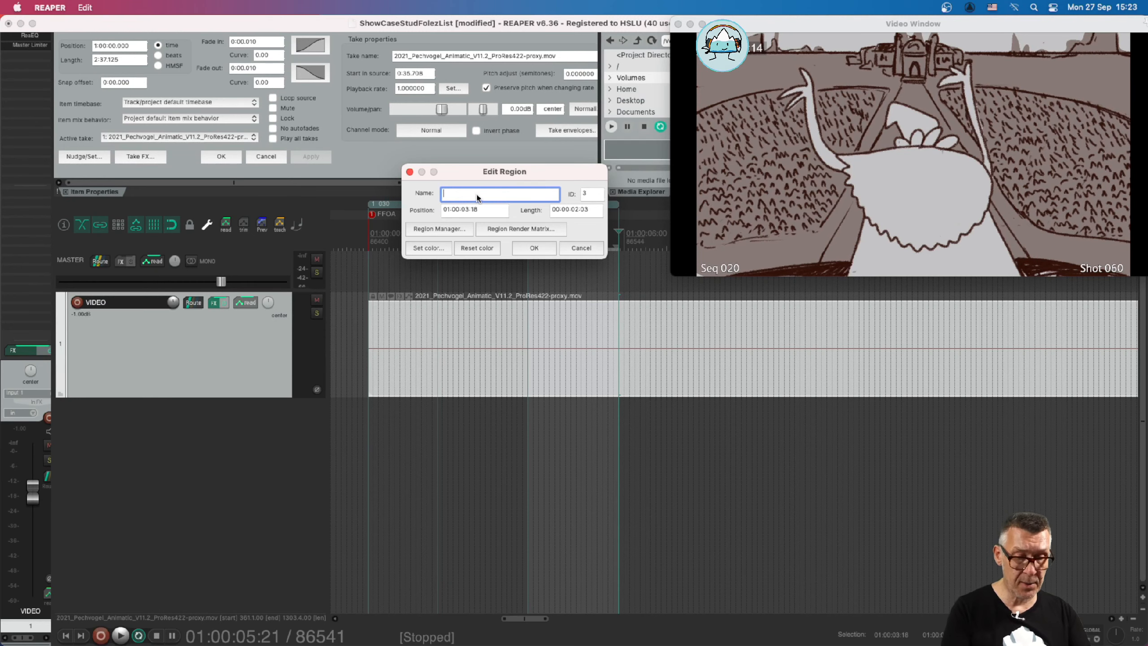
key(Return)
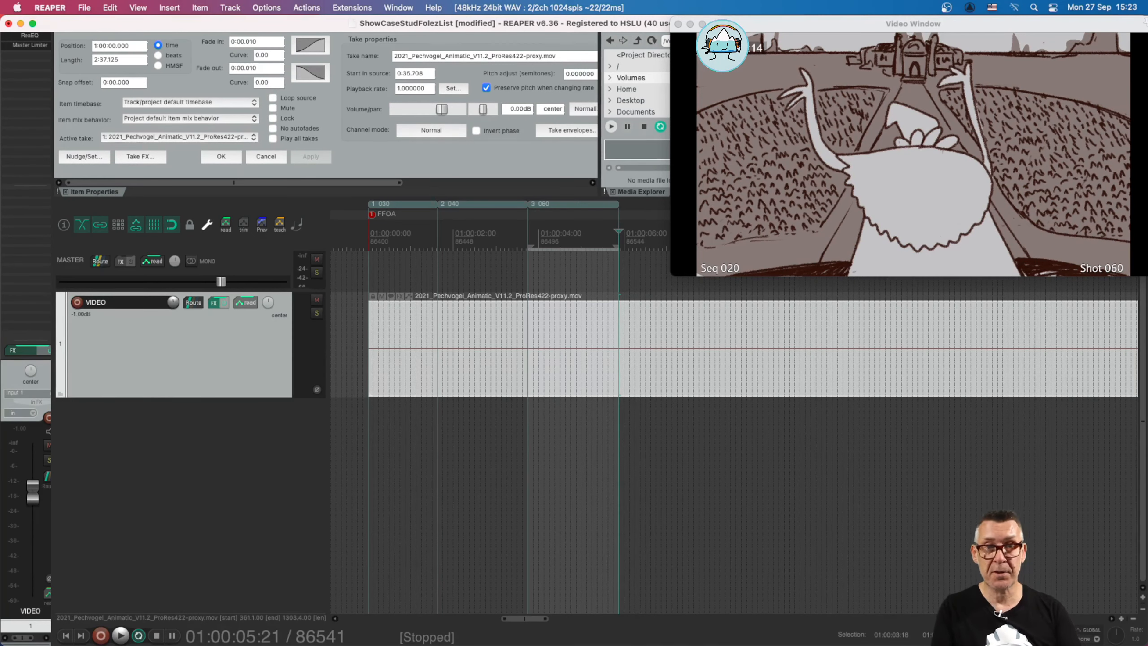
Step: Step the edit cursor frame by frame through shot 060 to the first frame of shot 070 at 01:00:07:20
scroll(437, 255, right, 5)
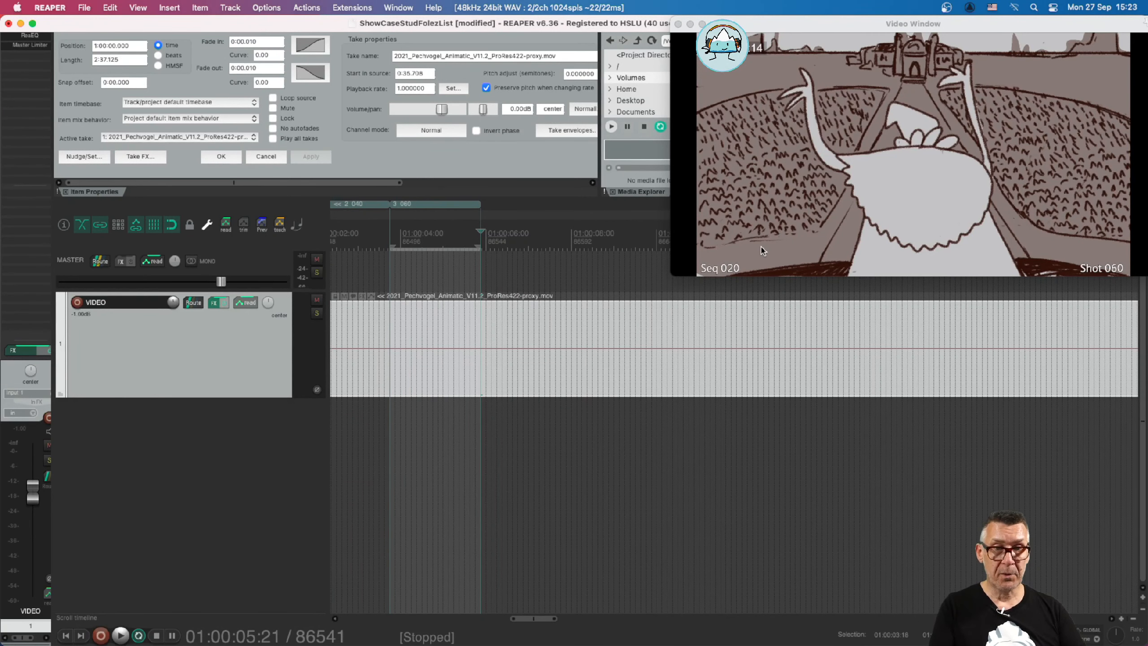
key(Right)
key(Right)
key(Right)
key(Right)
key(Right)
key(Right)
key(Right)
key(Right)
key(Right)
key(Right)
key(Right)
key(Right)
key(Right)
key(Right)
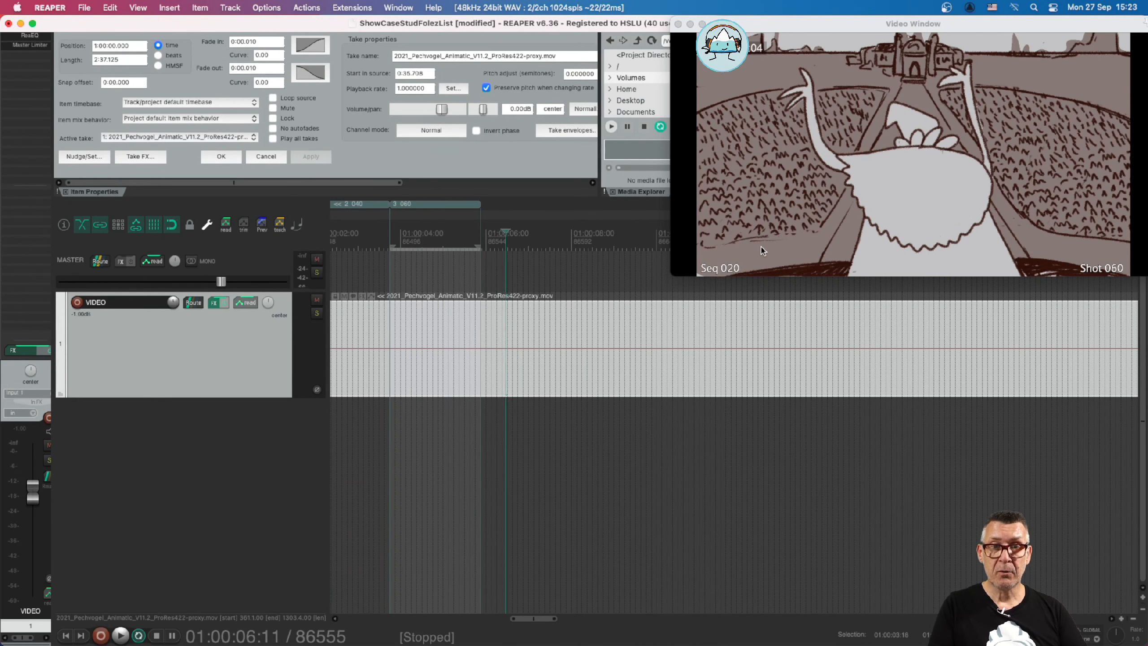
key(Right)
key(Right)
key(Right)
key(Right)
key(Right)
key(Right)
key(Right)
key(Right)
key(Right)
key(Right)
key(Right)
key(Right)
key(Right)
key(Right)
key(Right)
key(Right)
key(Right)
key(Right)
key(Right)
key(Right)
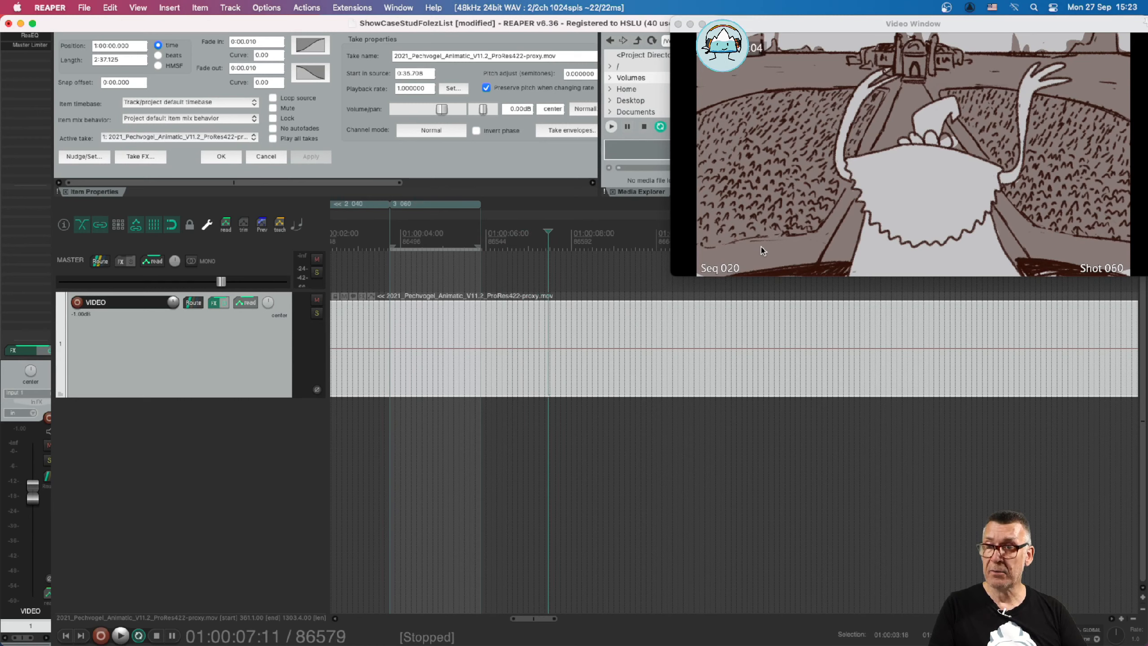
key(Right)
key(Right)
key(Right)
key(Right)
key(Right)
key(Right)
key(Right)
key(Right)
key(Right)
key(Right)
key(Right)
key(Right)
key(Right)
key(Right)
key(Left)
key(Left)
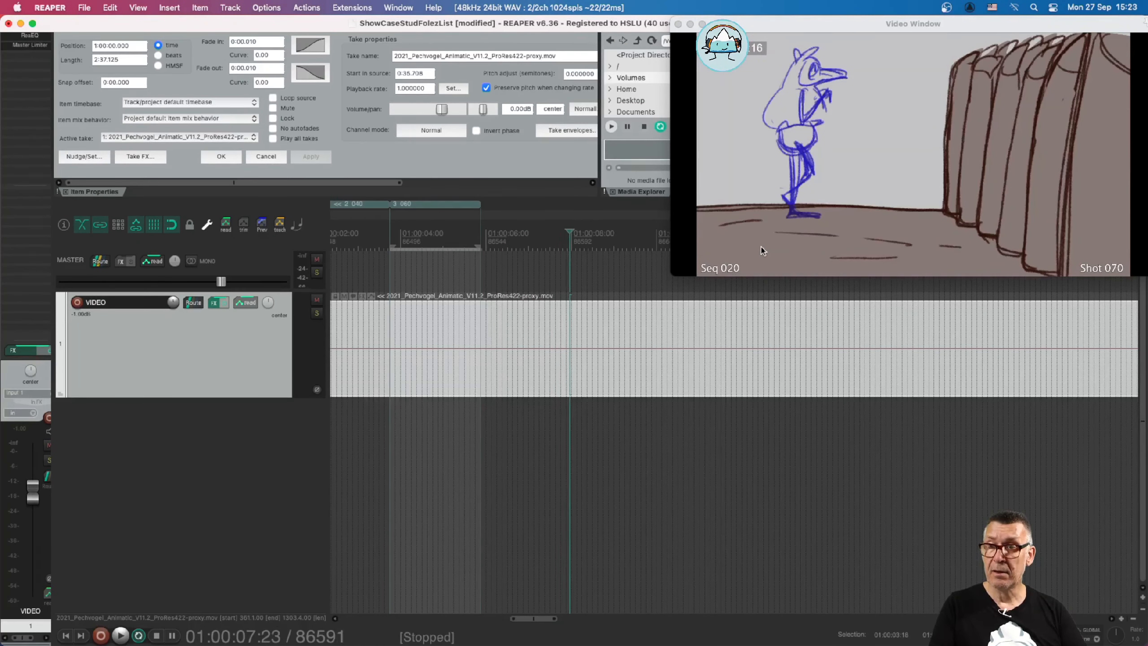
key(Left)
key(Left)
key(Left)
key(Left)
key(Left)
key(Right)
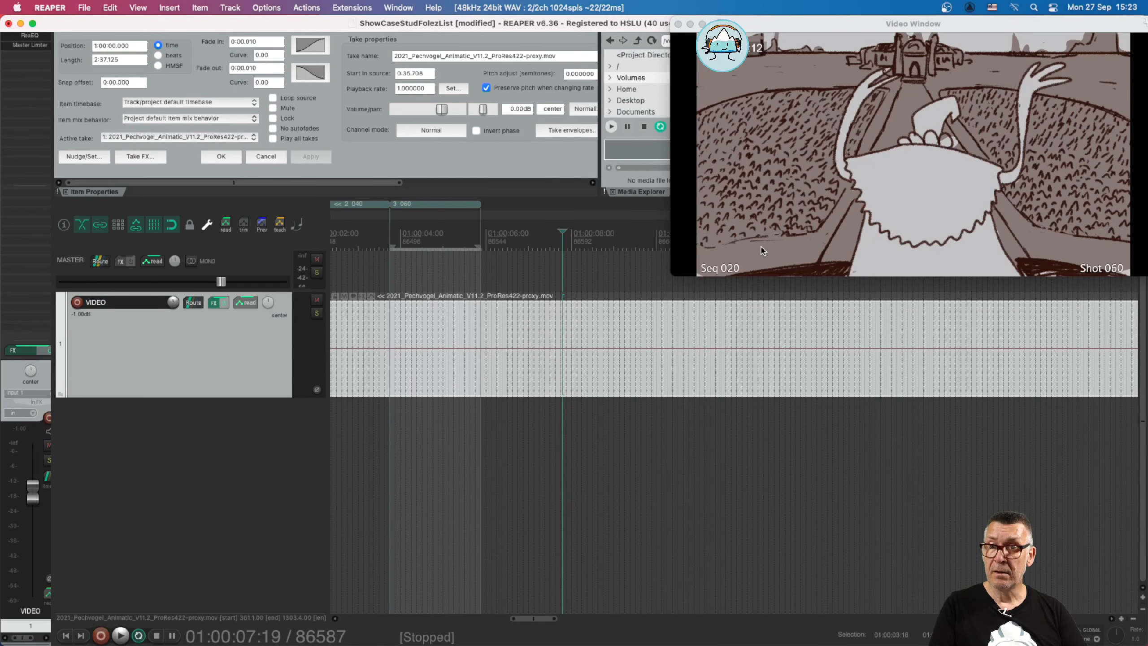
key(Right)
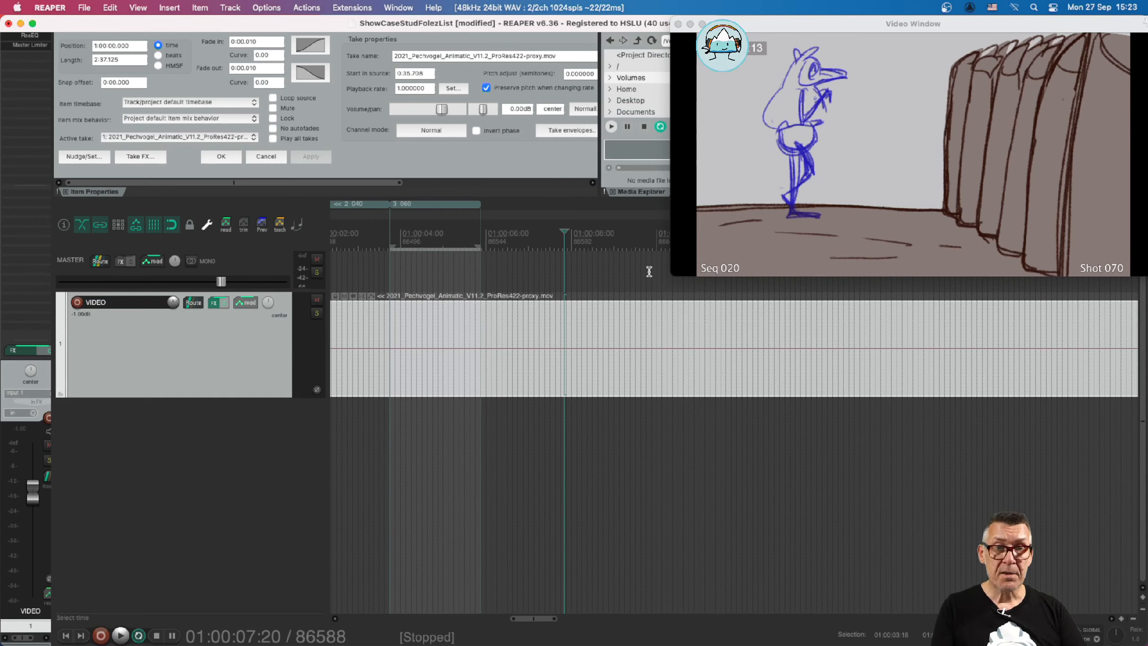
Step: Create a region over the fourth shot, from 01:00:05:21 to 01:00:07:20, and name it 060
drag(564, 245, 502, 244)
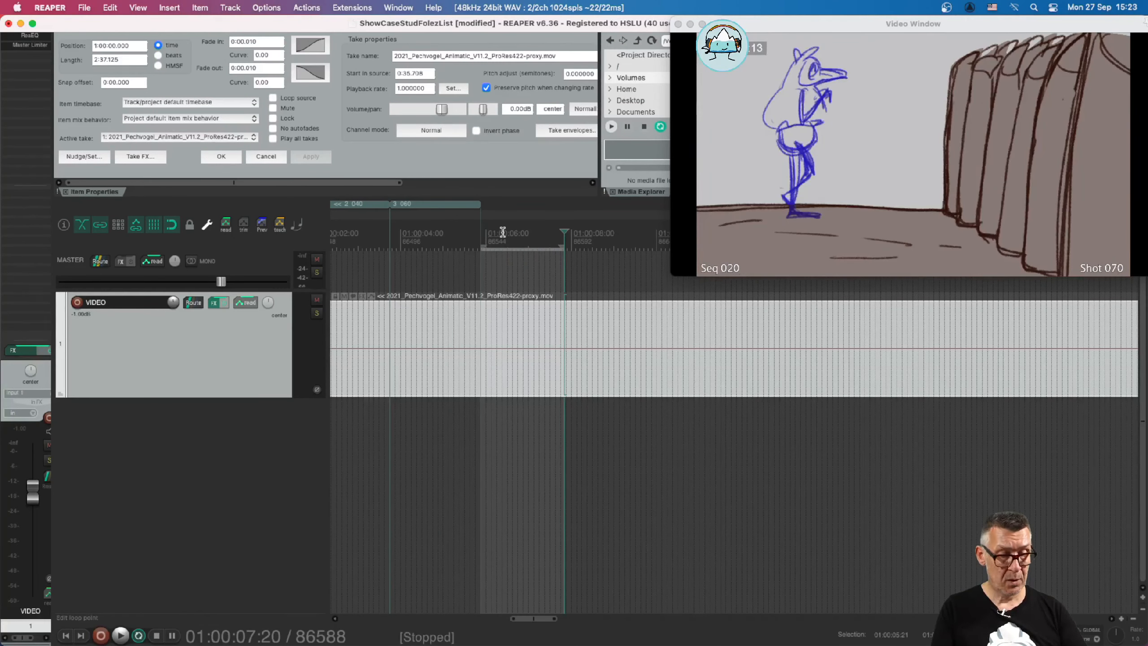
key(shift+r)
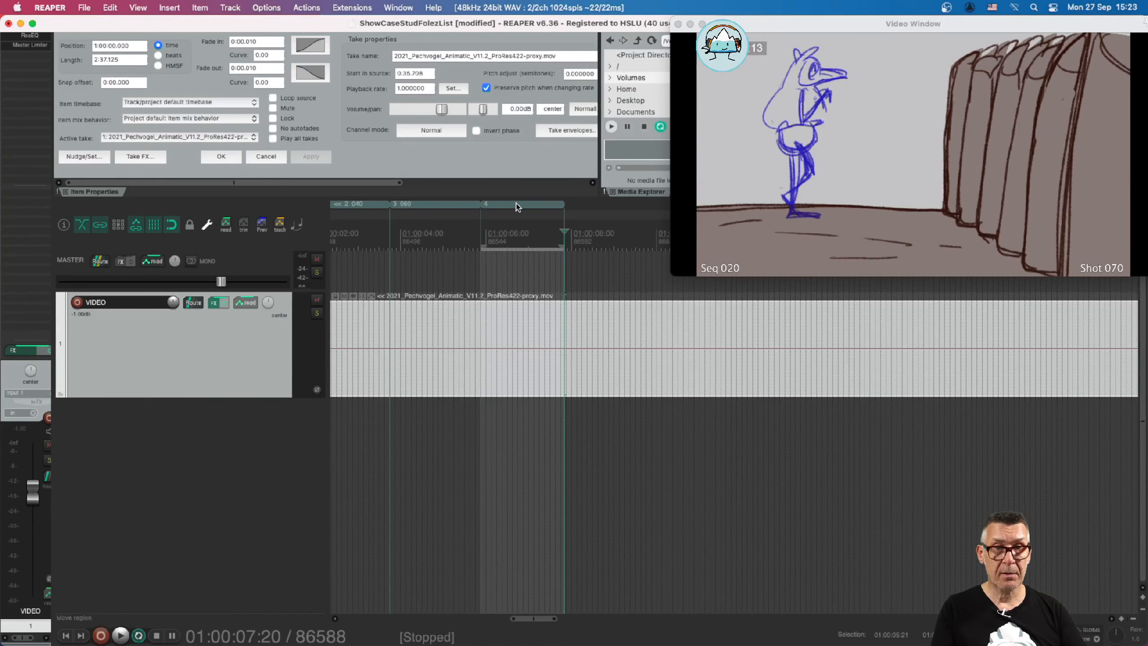
double_click(517, 205)
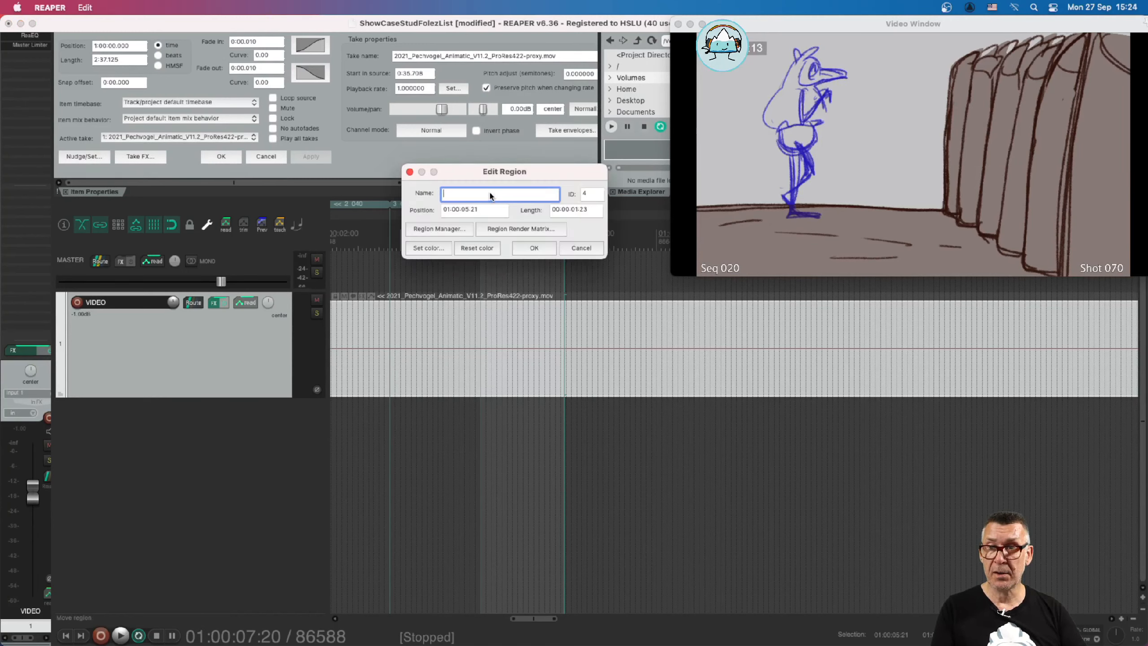
text(060)
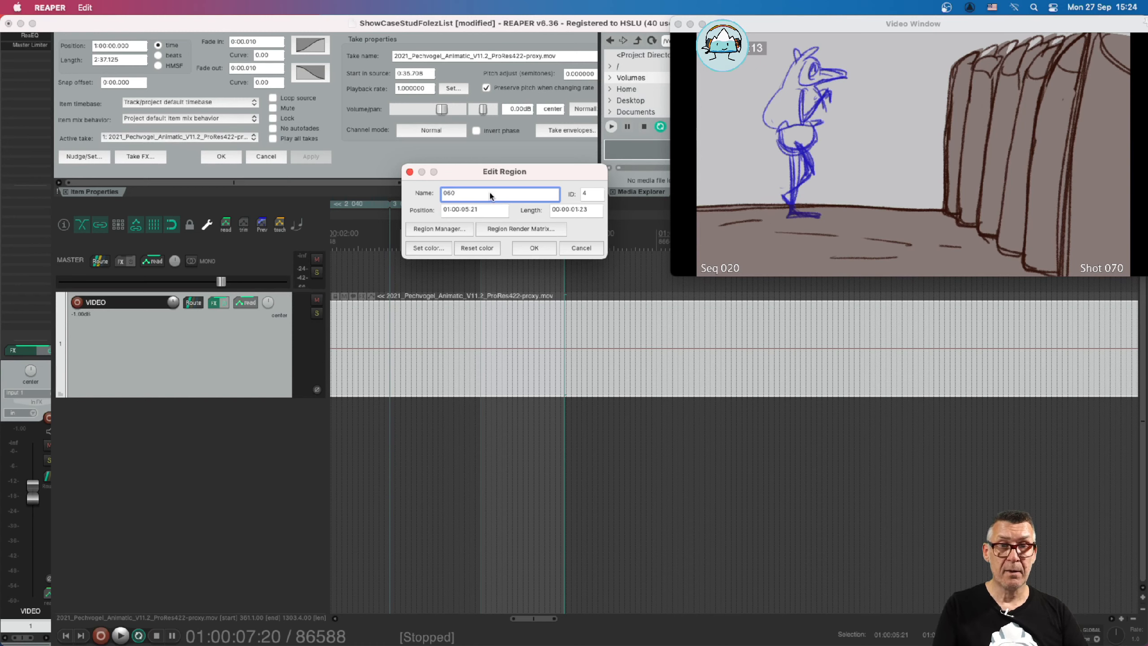
click(534, 250)
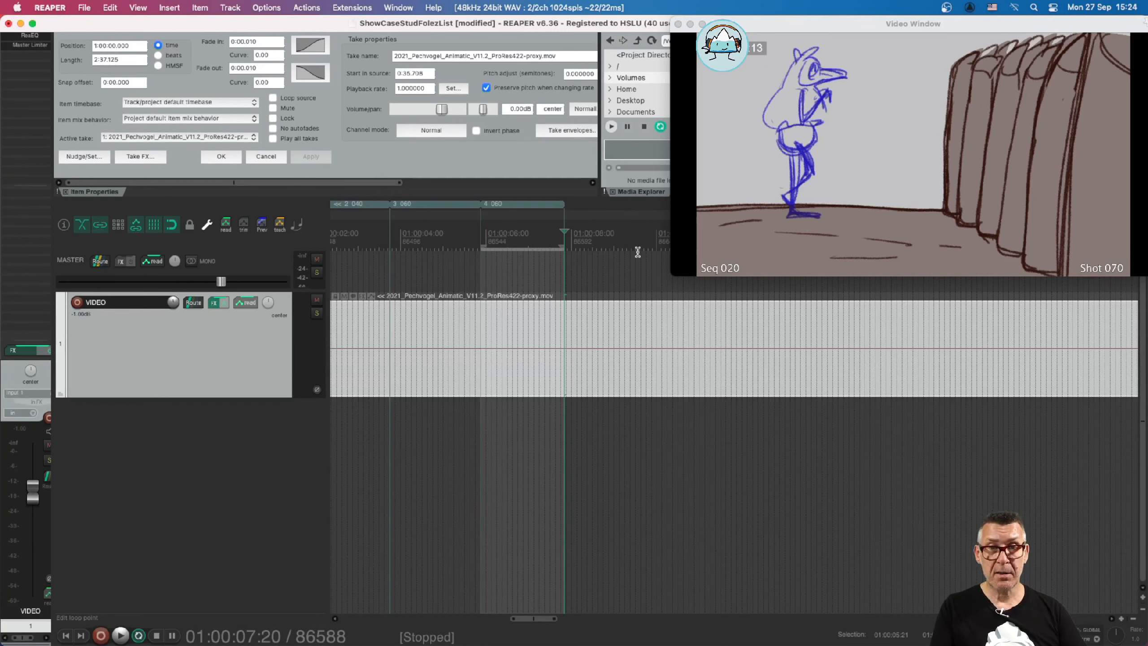
Step: Step the edit cursor frame by frame through shot 070 to the first frame of the following shot at 01:00:11:07
key(Right)
key(Right)
key(Right)
key(Right)
key(Right)
key(Right)
key(Right)
key(Right)
key(Right)
key(Right)
key(Right)
key(Right)
key(Right)
key(Right)
key(Right)
key(Right)
key(Right)
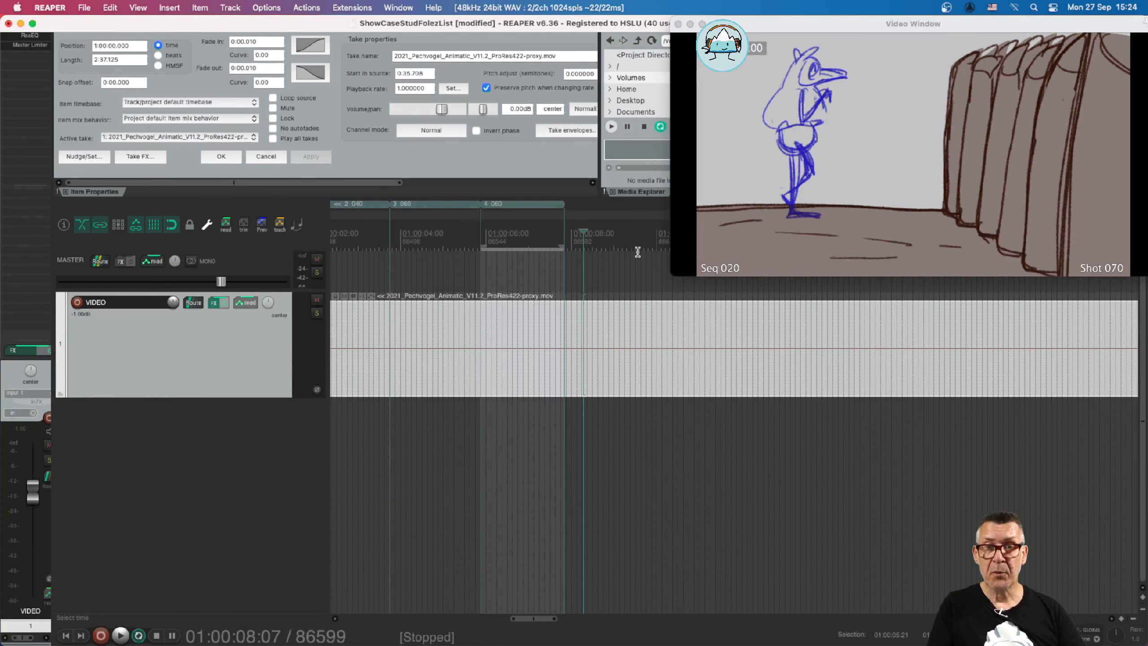
key(Right)
key(Right)
key(Right)
key(Right)
key(Right)
key(Right)
key(Right)
key(Right)
key(Right)
key(Right)
key(Right)
key(Right)
key(Right)
key(Right)
key(Right)
key(Right)
key(Right)
key(Right)
key(Right)
key(Right)
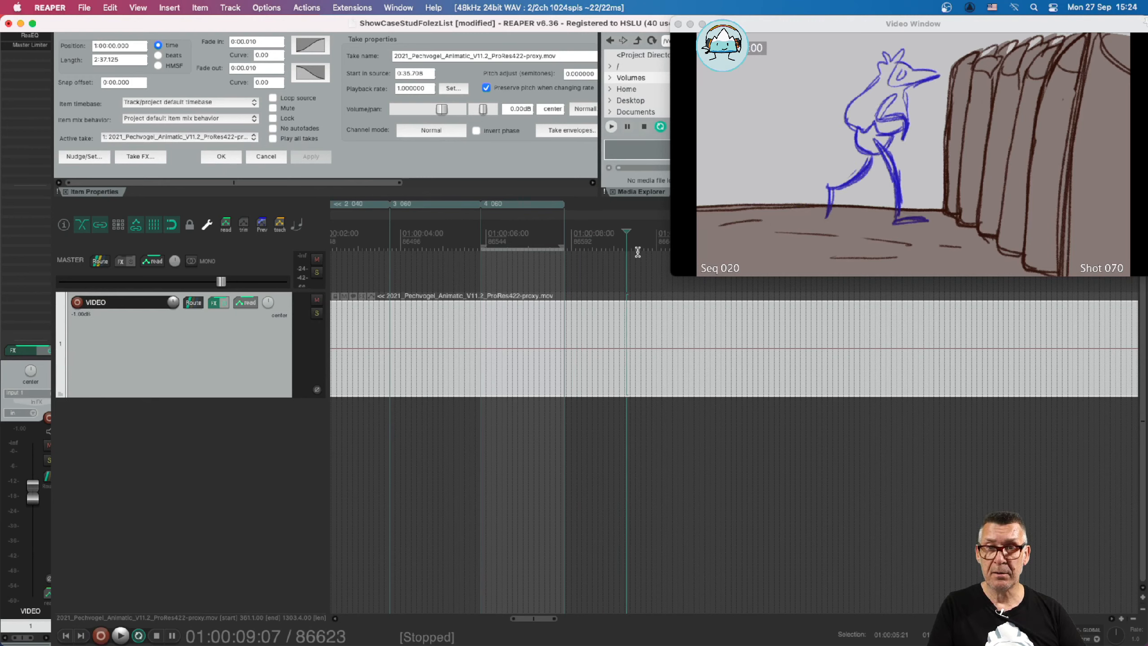
key(Right)
key(Right)
key(Right)
key(Right)
key(Right)
key(Right)
key(Right)
key(Right)
key(Right)
key(Right)
key(Right)
key(Right)
key(Right)
key(Right)
key(Right)
key(Right)
key(Right)
key(Right)
key(Right)
key(Right)
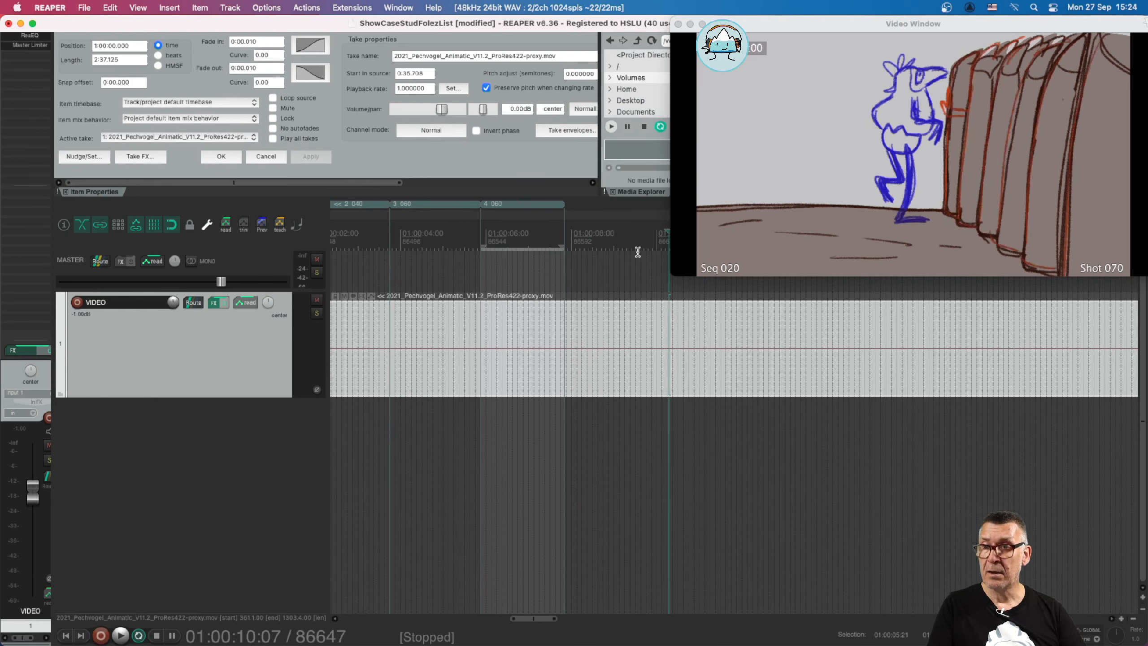
key(Right)
key(Right)
key(Right)
key(Right)
key(Right)
key(Right)
key(Right)
key(Right)
key(Right)
key(Right)
key(Right)
key(Right)
key(Right)
key(Right)
key(Right)
key(Right)
key(Right)
key(Right)
key(Right)
key(Right)
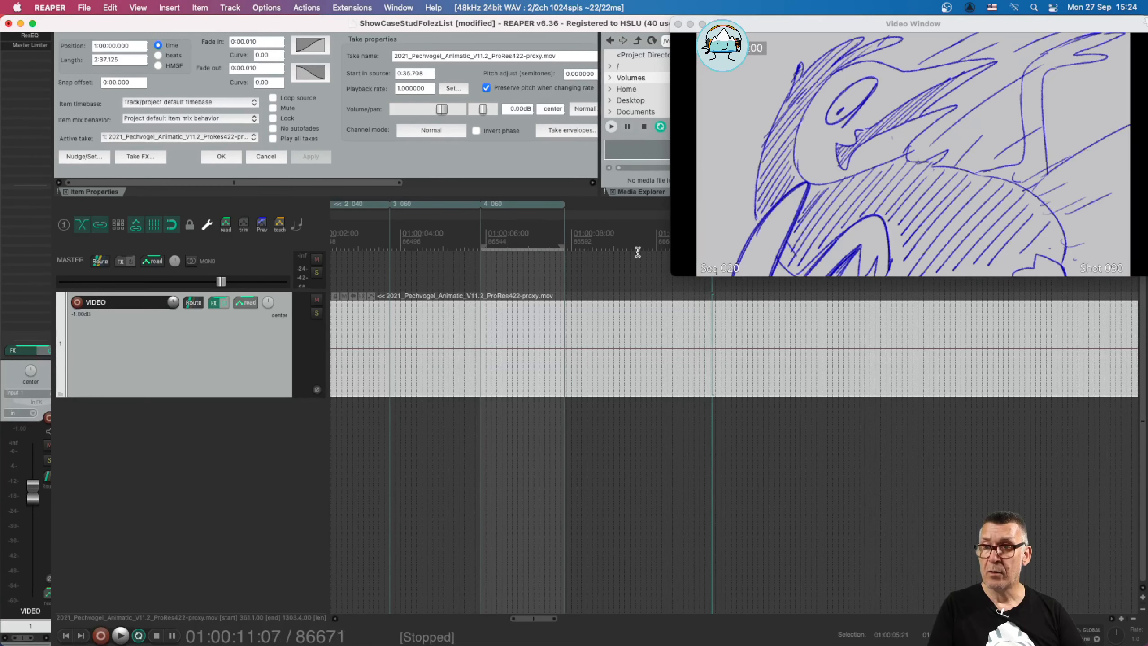
key(Left)
key(Left)
key(Left)
key(Left)
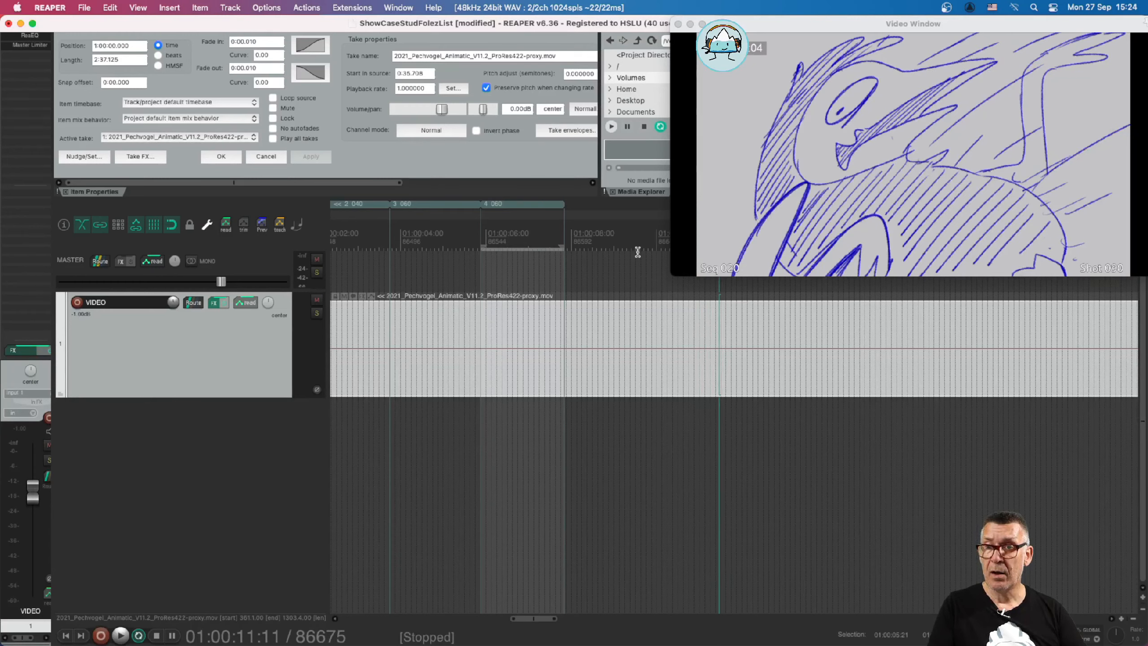
key(Left)
key(Left)
key(Left)
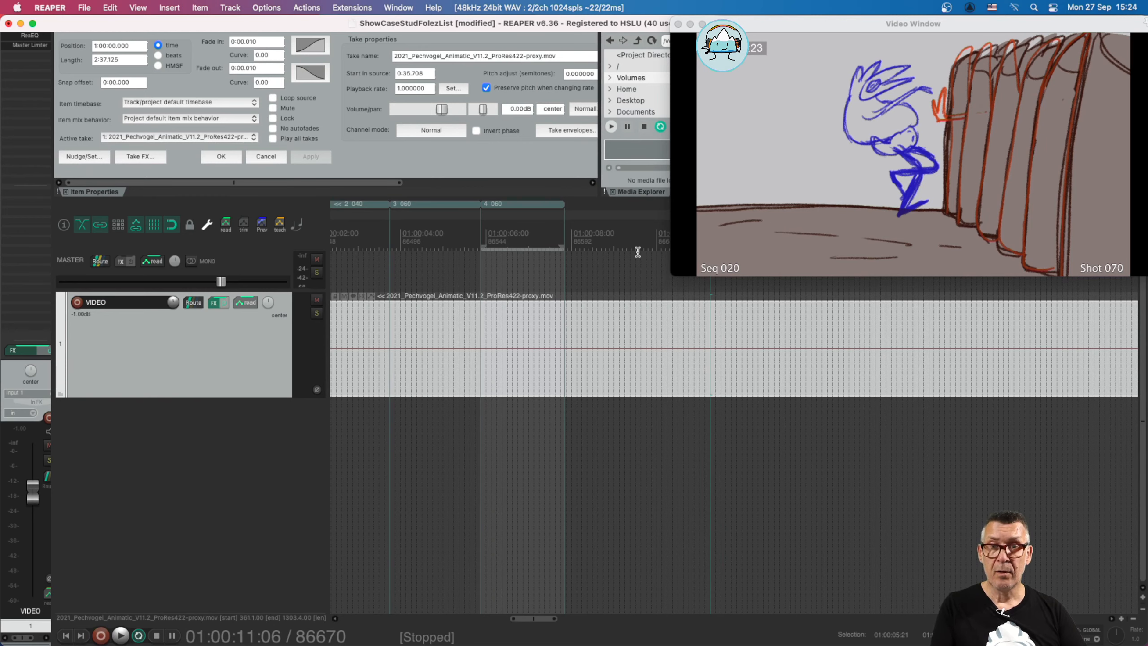
key(Right)
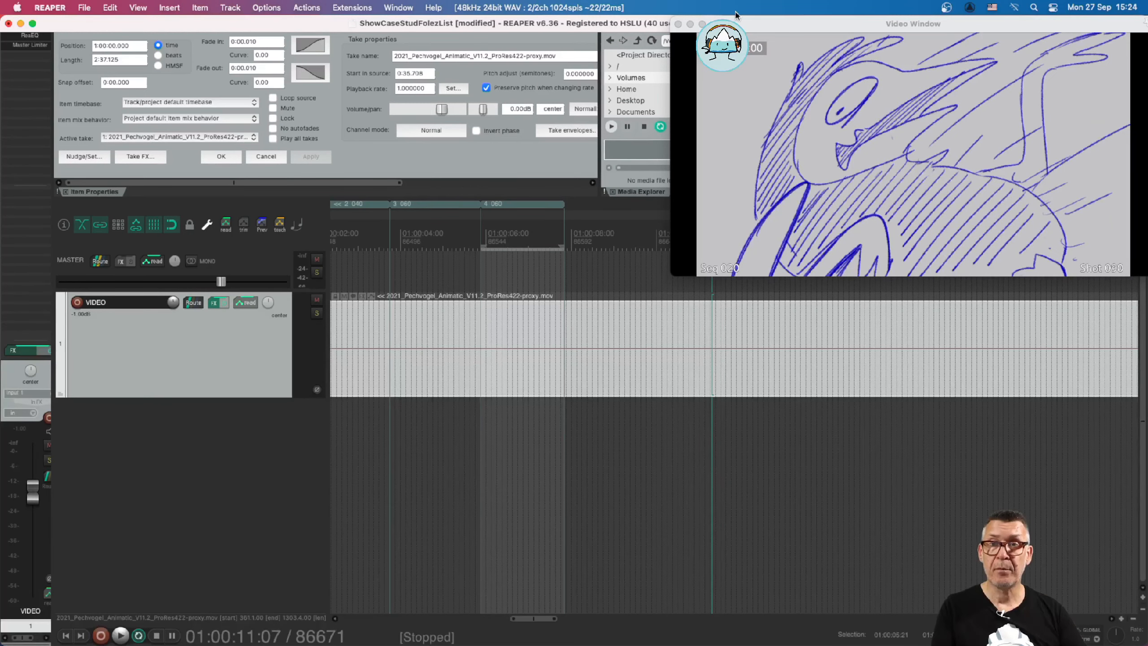
Step: Move the Video Window clear of the ruler, create a region from 01:00:07:20 to 01:00:11:07, and name it 070
drag(733, 18, 905, 27)
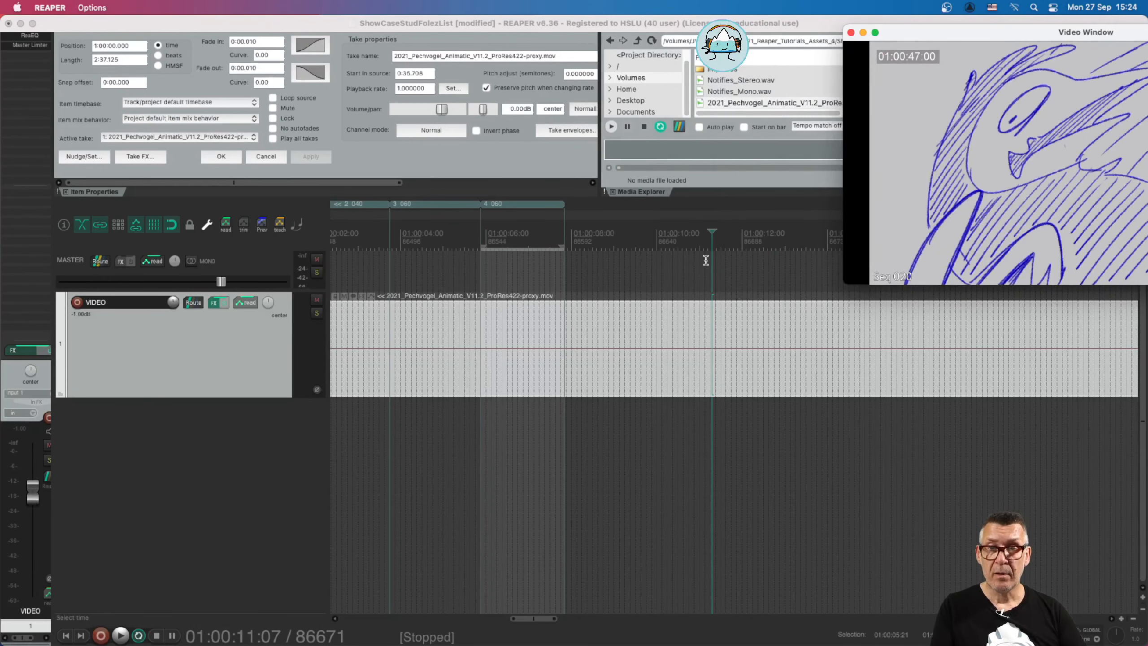
drag(709, 244, 564, 246)
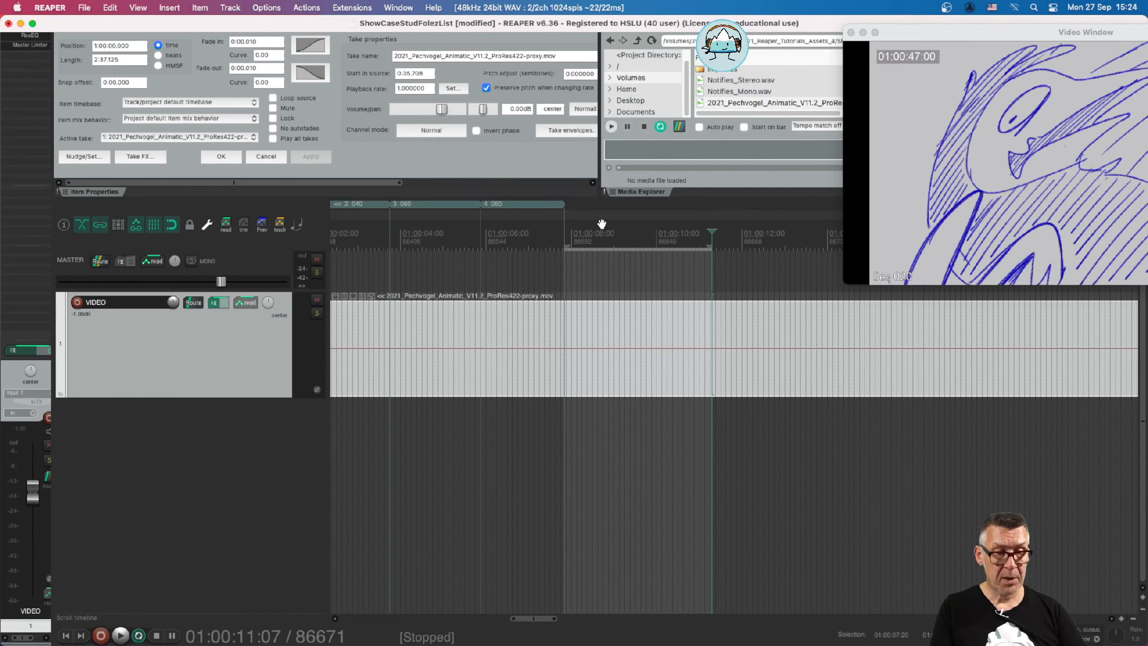
key(shift+r)
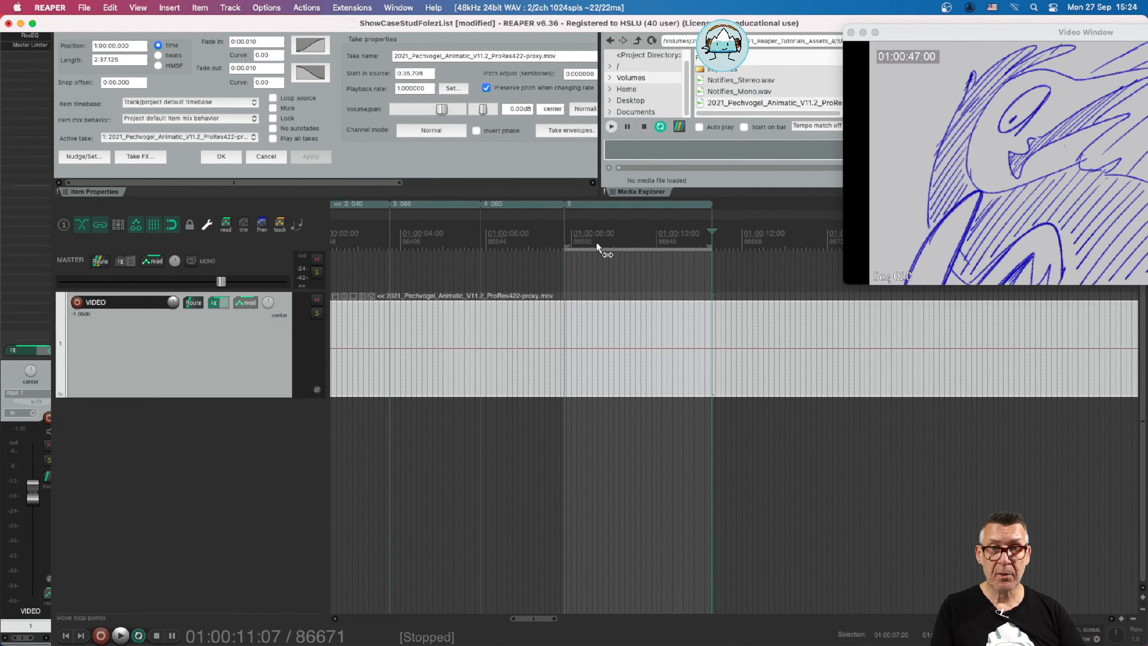
double_click(606, 205)
text(070)
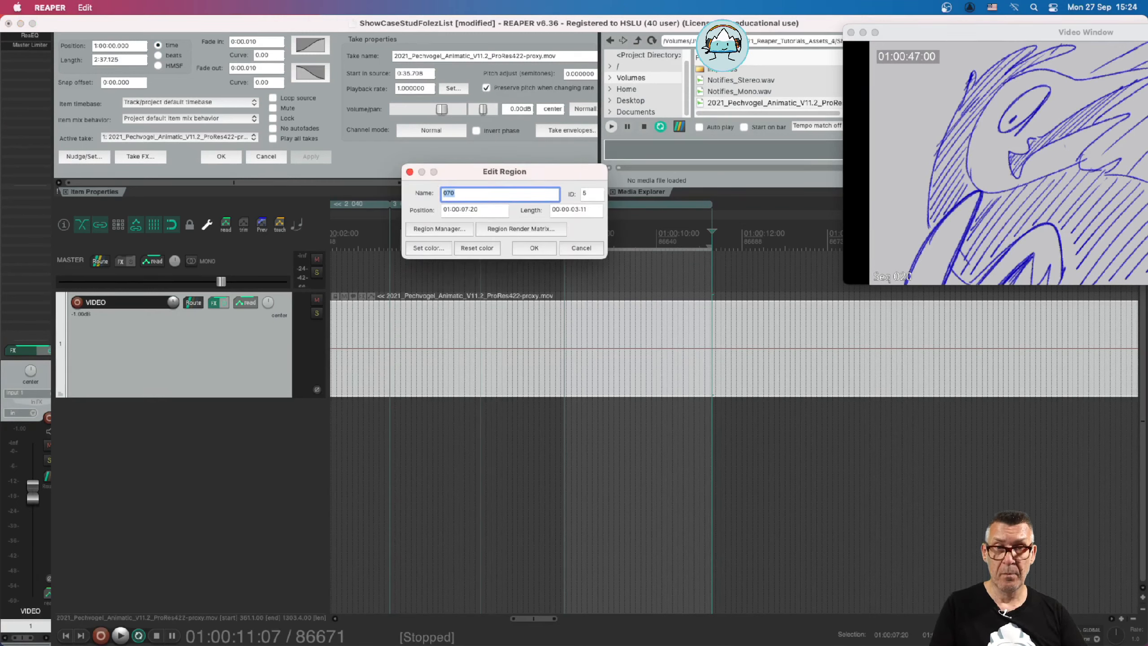
click(515, 250)
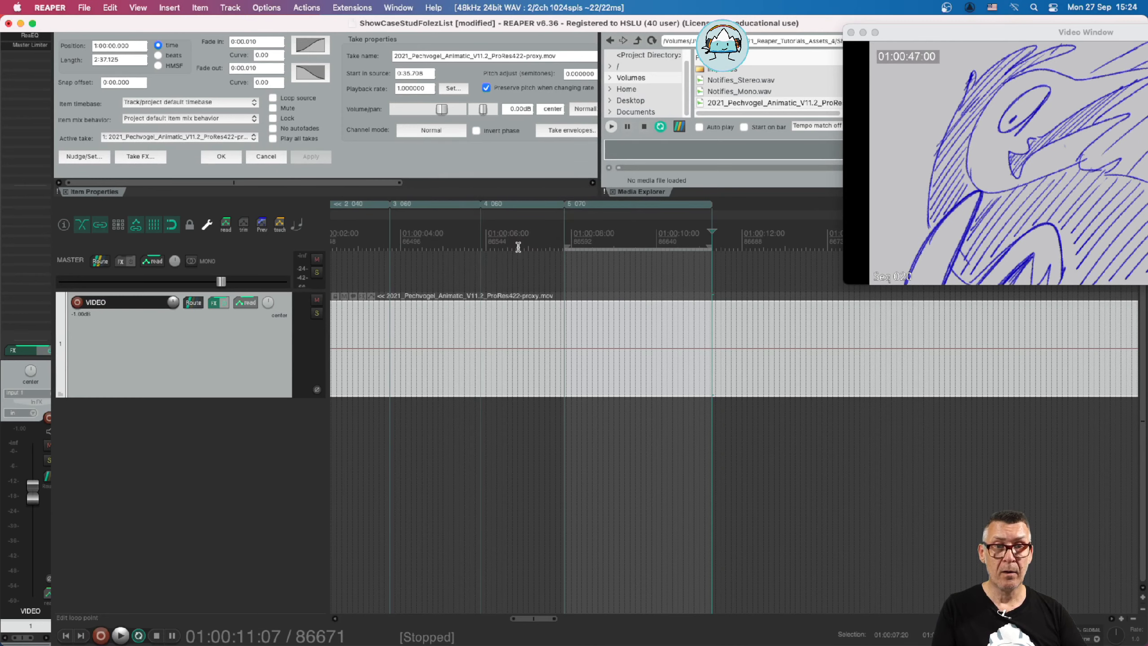
Step: Reposition the Video Window so the whole picture and its shot number are readable for the shot after 070
scroll(722, 240, right, 5)
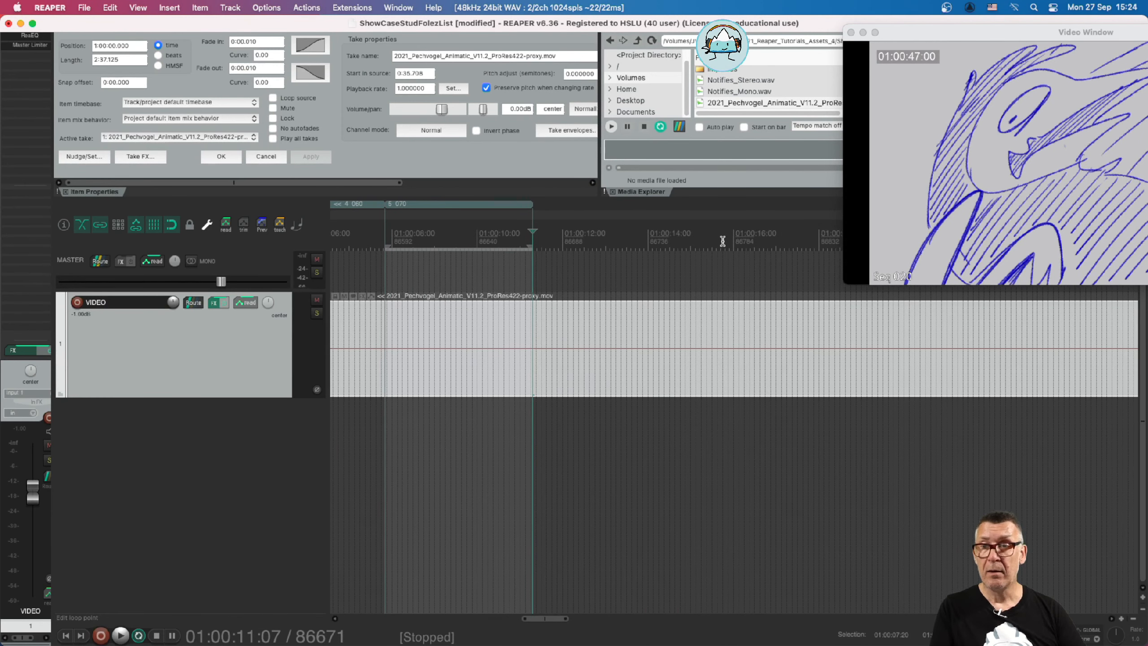
drag(917, 31, 762, 29)
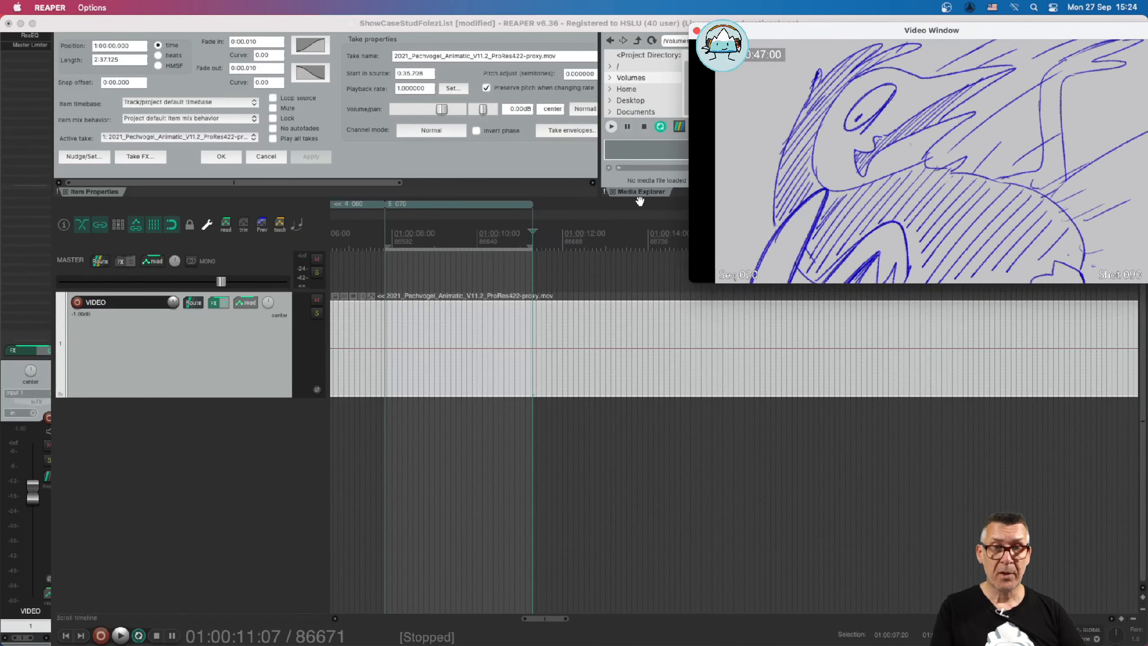
Step: Step the edit cursor frame by frame through shot 090 to the first frame of shot 100 at 01:00:11:23
key(Right)
key(Right)
key(Right)
key(Right)
key(Right)
key(Right)
key(Right)
key(Right)
key(Right)
key(Right)
key(Right)
key(Right)
key(Right)
key(Right)
key(Right)
key(Right)
key(Right)
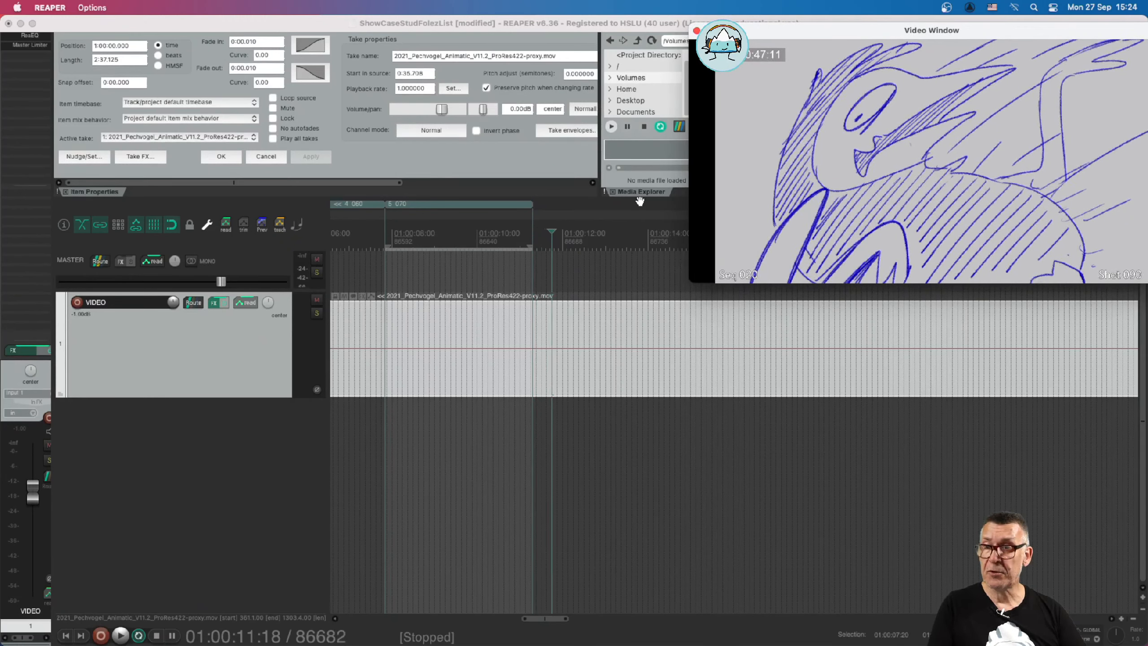
key(Left)
key(Left)
key(Left)
key(Left)
key(Left)
key(Left)
key(Left)
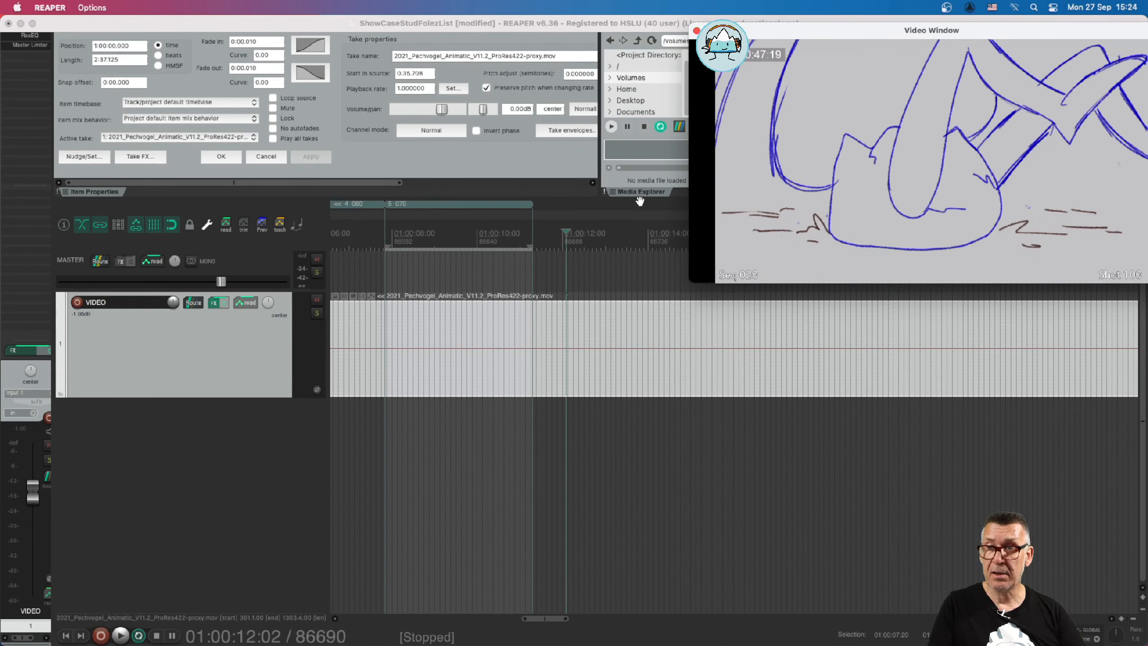
key(Right)
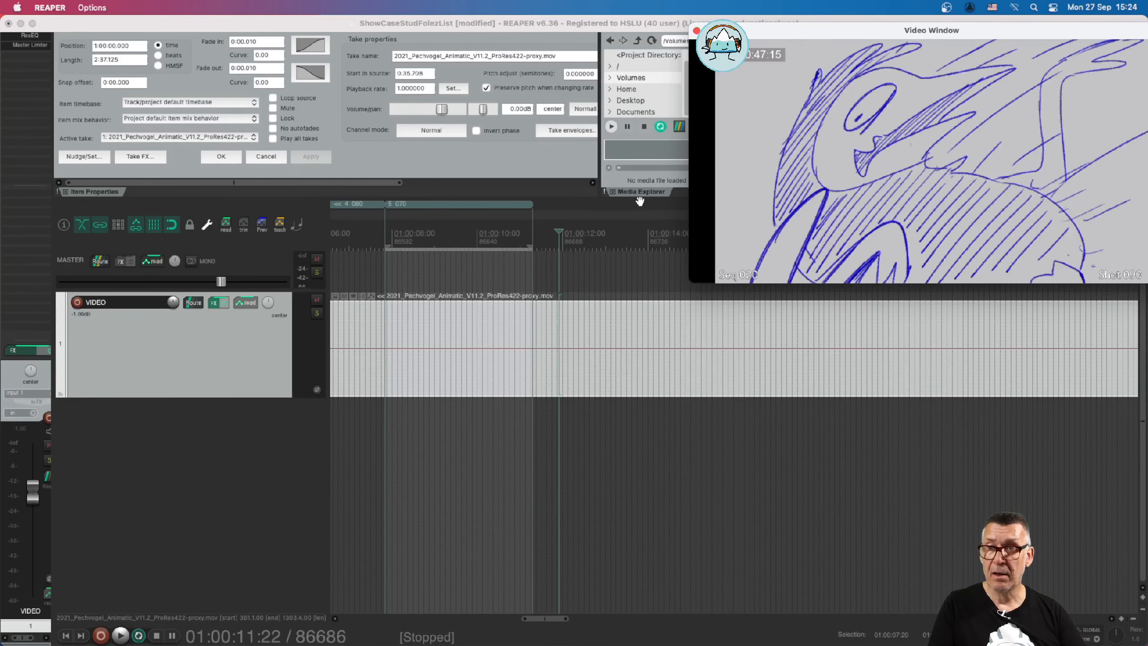
key(Right)
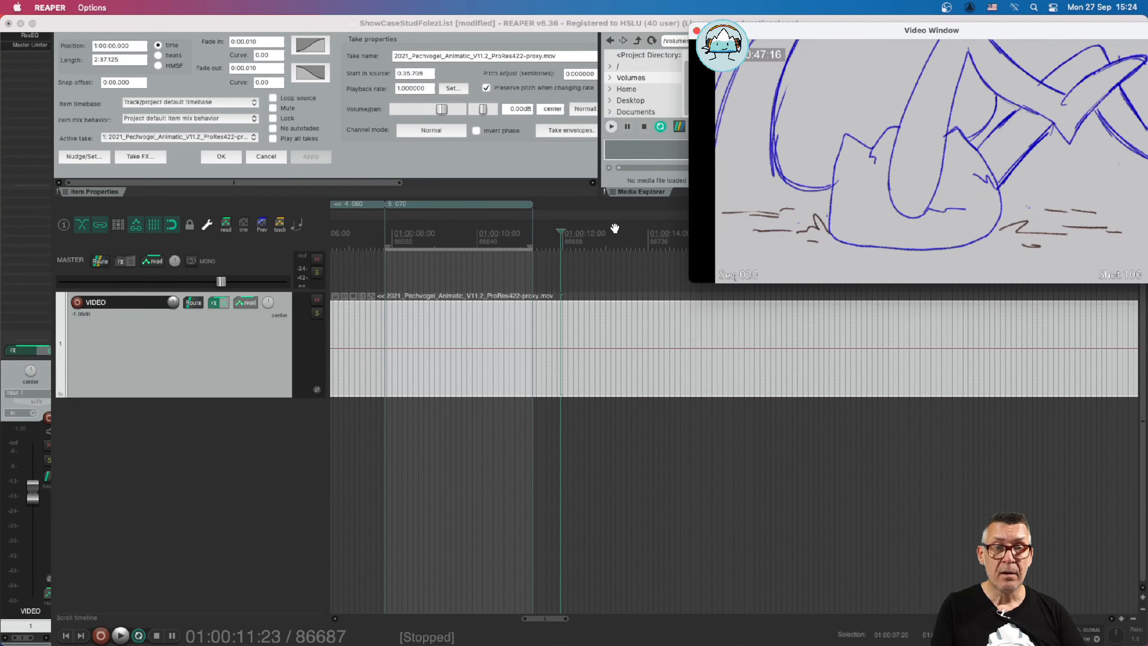
Step: Create a region over the shot from 01:00:11:07 to 01:00:11:23 and name it 090
click(560, 247)
drag(560, 247, 531, 251)
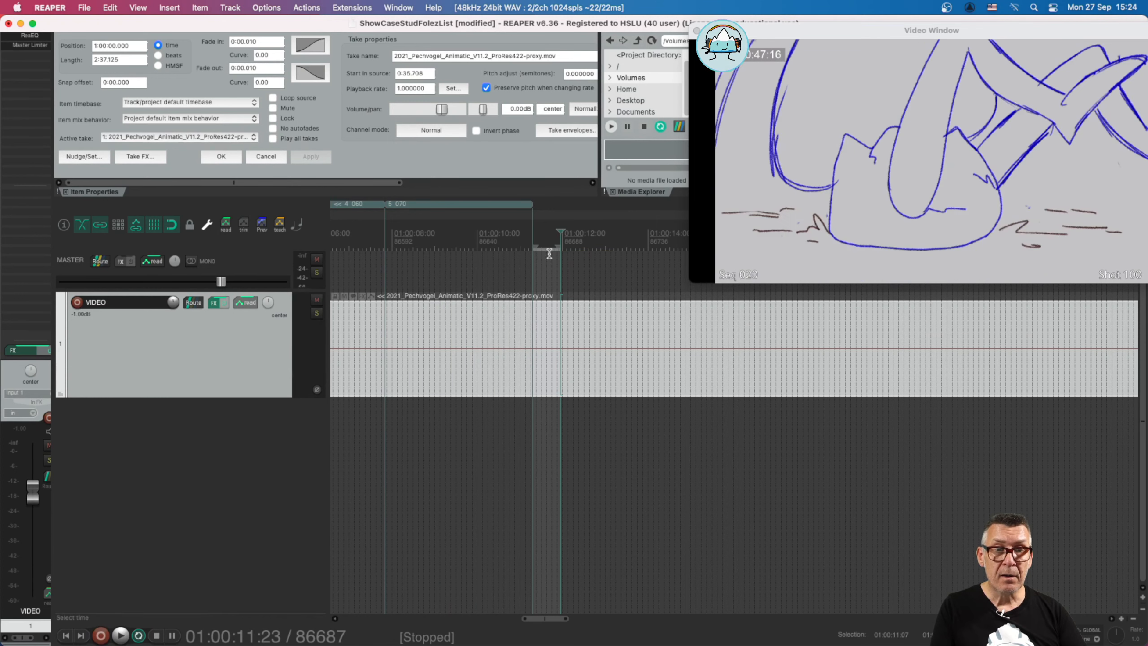
key(shift+r)
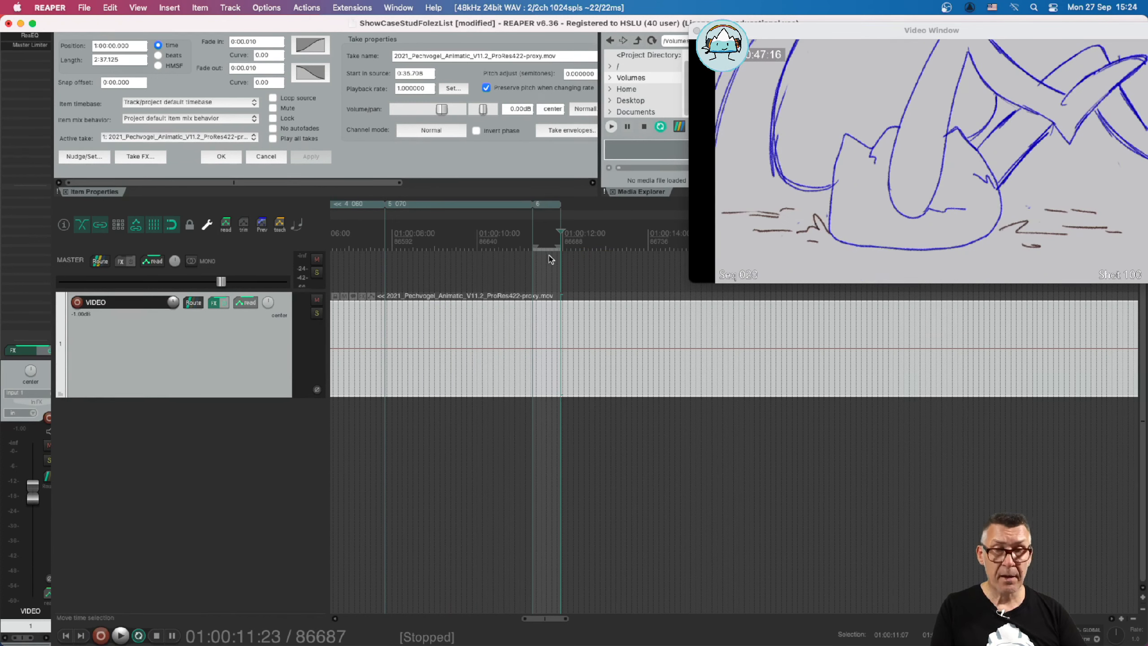
double_click(546, 205)
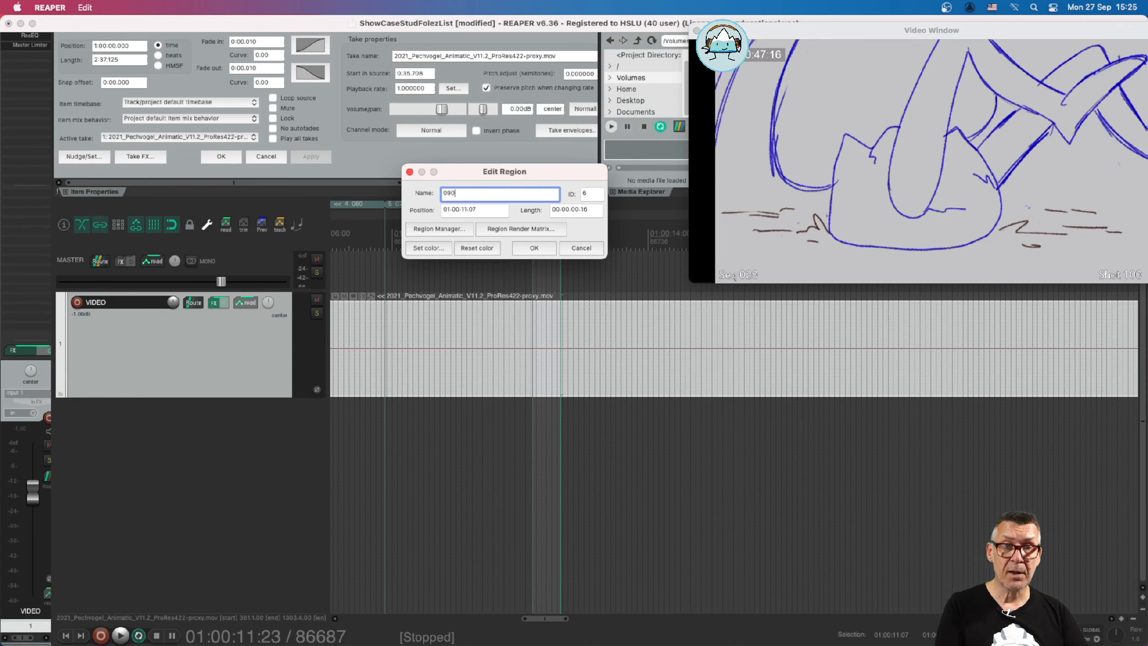
key(Return)
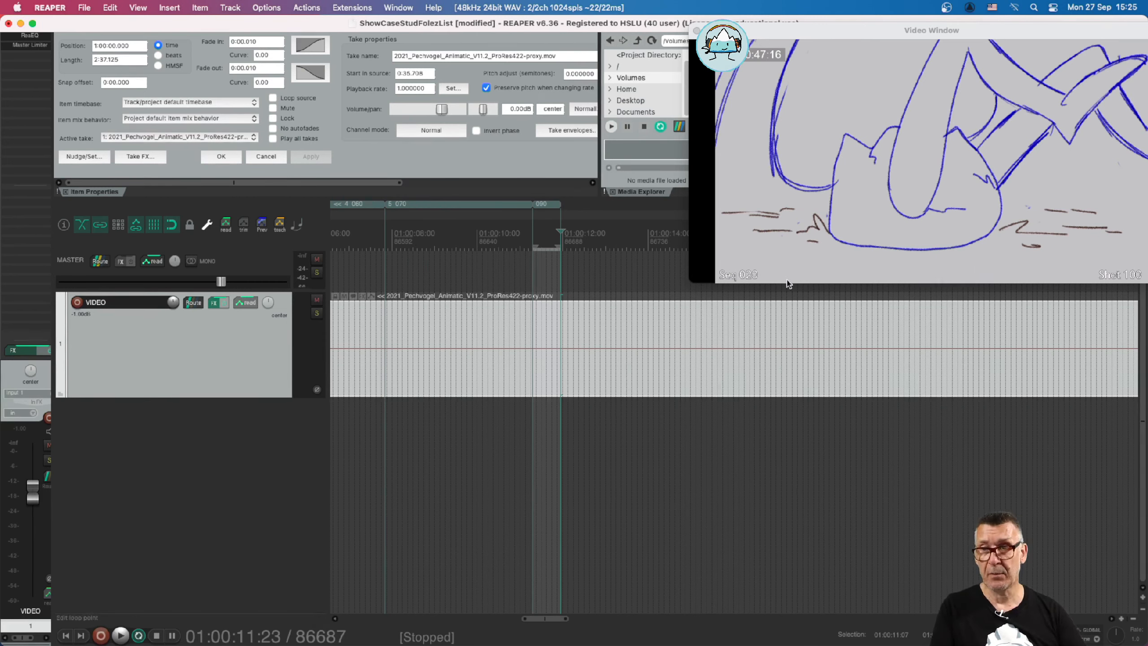
Step: Step the edit cursor frame by frame through shot 100 to the first frame of shot 110 at 01:00:14:11
key(shift+Right)
key(shift+Right)
key(shift+Right)
key(shift+Right)
key(shift+Right)
key(shift+Right)
key(shift+Right)
key(shift+Right)
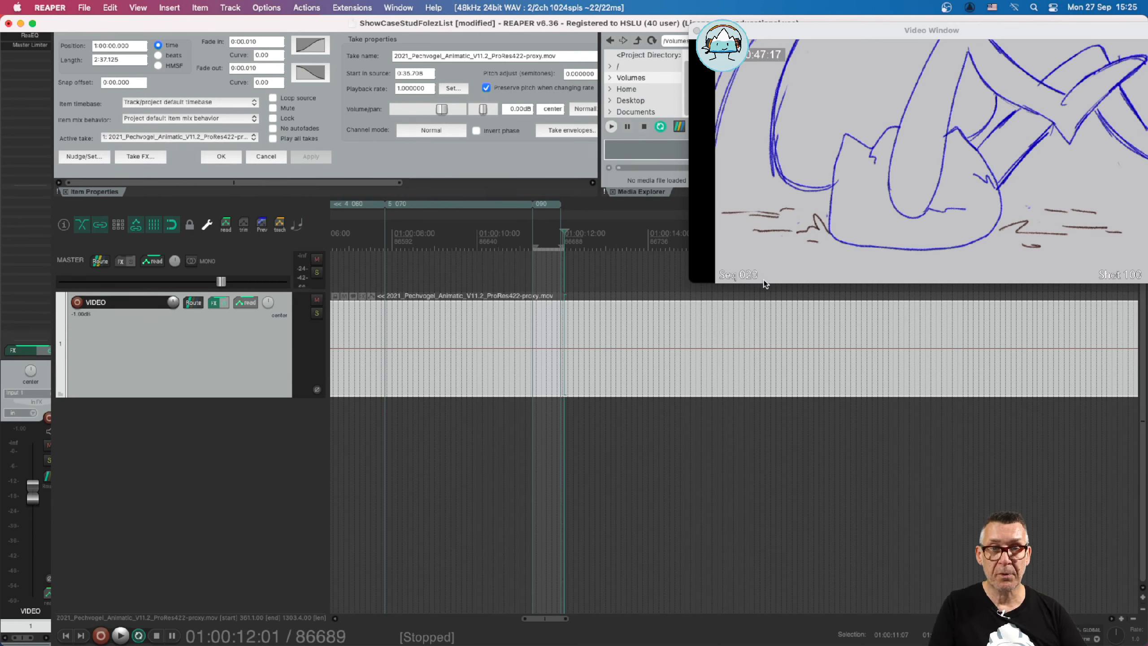
key(Right)
key(Right)
key(Right)
key(Right)
key(Right)
key(Right)
key(Right)
key(Right)
key(Right)
key(Right)
key(Right)
key(Right)
key(Right)
key(Right)
key(Right)
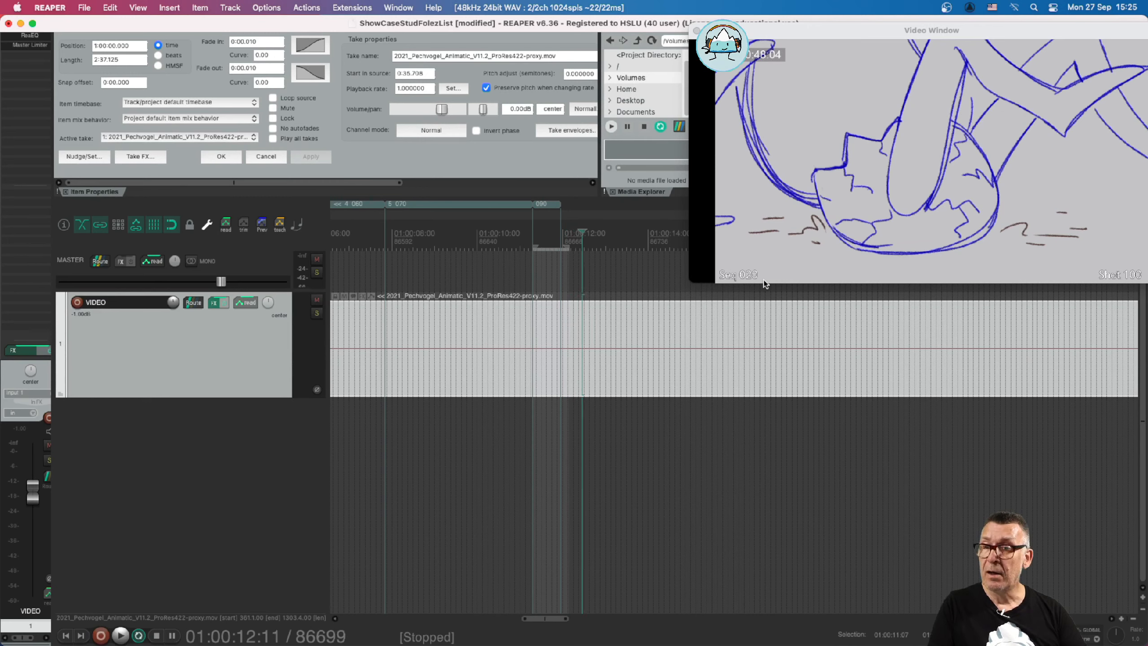
key(Right)
key(Right)
key(Right)
key(Right)
key(Right)
key(Right)
key(Right)
key(Right)
key(Right)
key(Right)
key(Right)
key(Right)
key(Right)
key(Right)
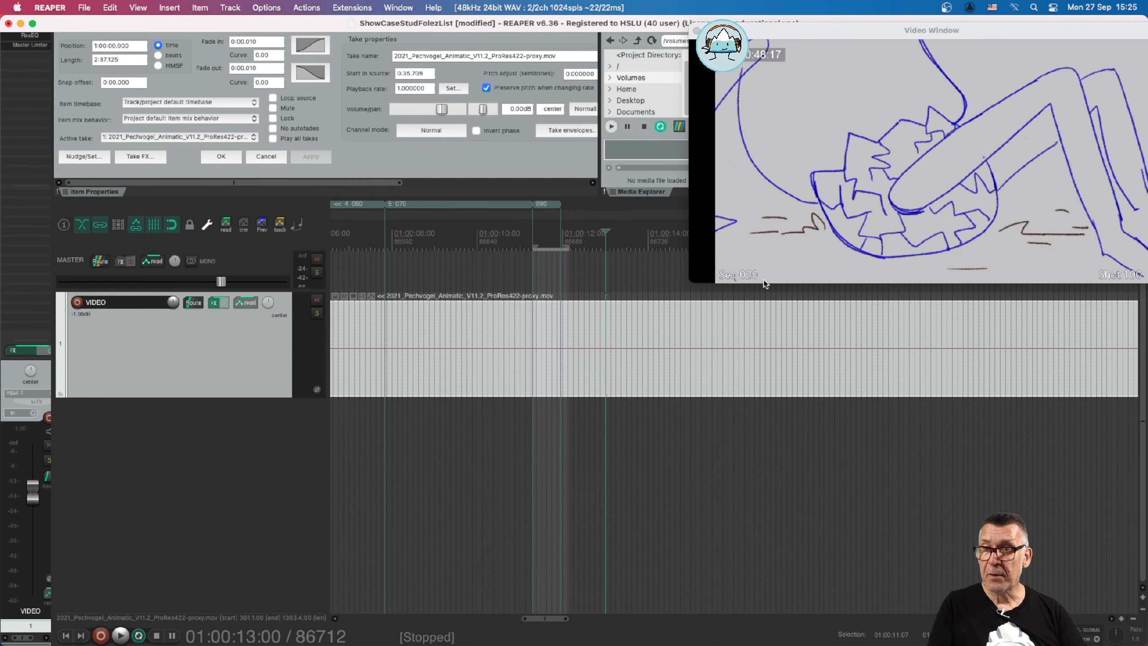
key(Right)
key(Right)
key(Right)
key(Right)
key(Right)
key(Right)
key(Right)
key(Right)
key(Right)
key(Right)
key(Right)
key(Right)
key(Right)
key(Right)
key(Right)
key(Right)
key(Right)
key(Right)
key(Right)
key(Right)
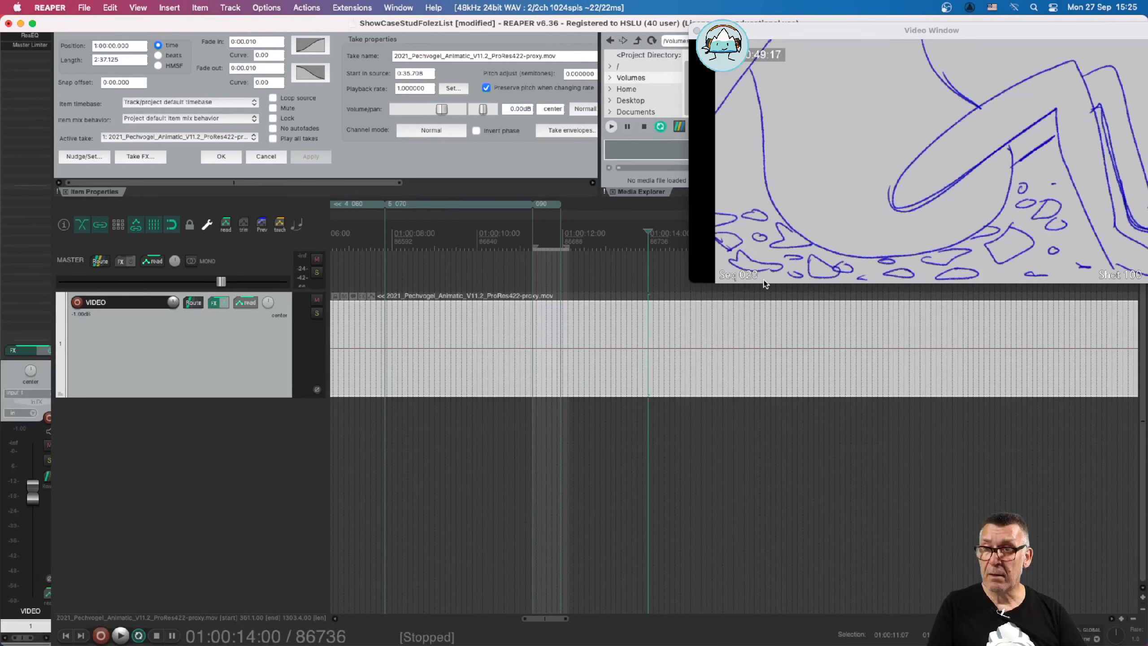
key(Right)
key(Right)
key(Right)
key(Right)
key(Right)
key(Right)
key(Right)
key(Right)
key(Right)
key(Right)
key(Right)
key(Right)
key(Right)
key(Right)
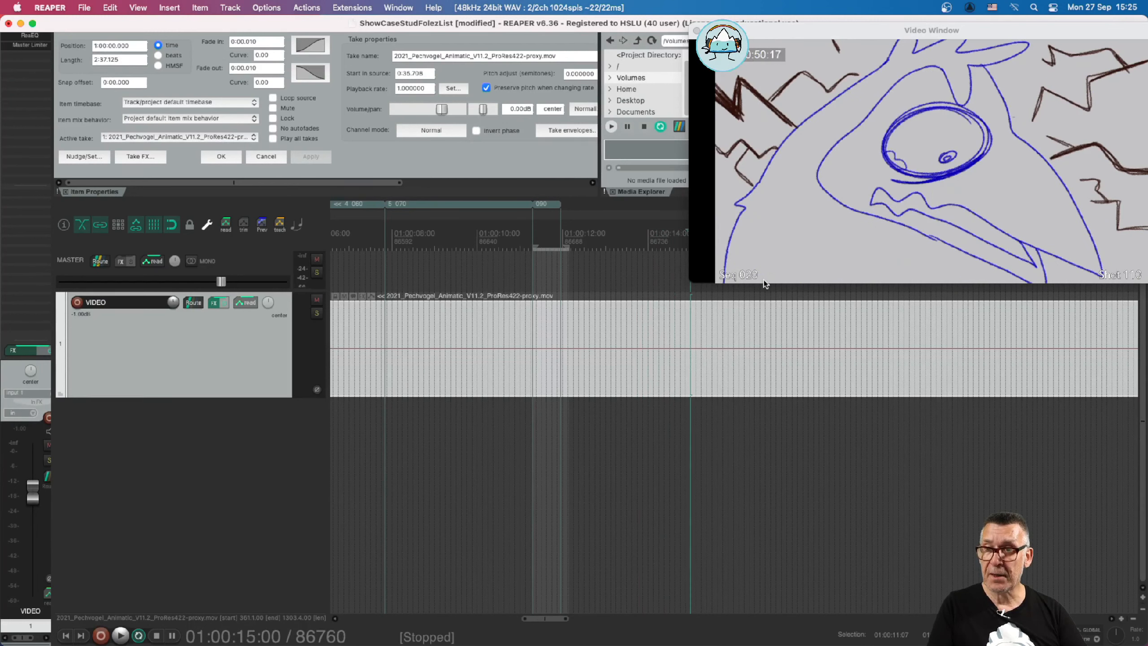
key(Left)
key(Left)
key(Left)
key(Left)
key(Left)
key(Left)
key(Left)
key(Left)
key(Left)
key(Left)
key(Left)
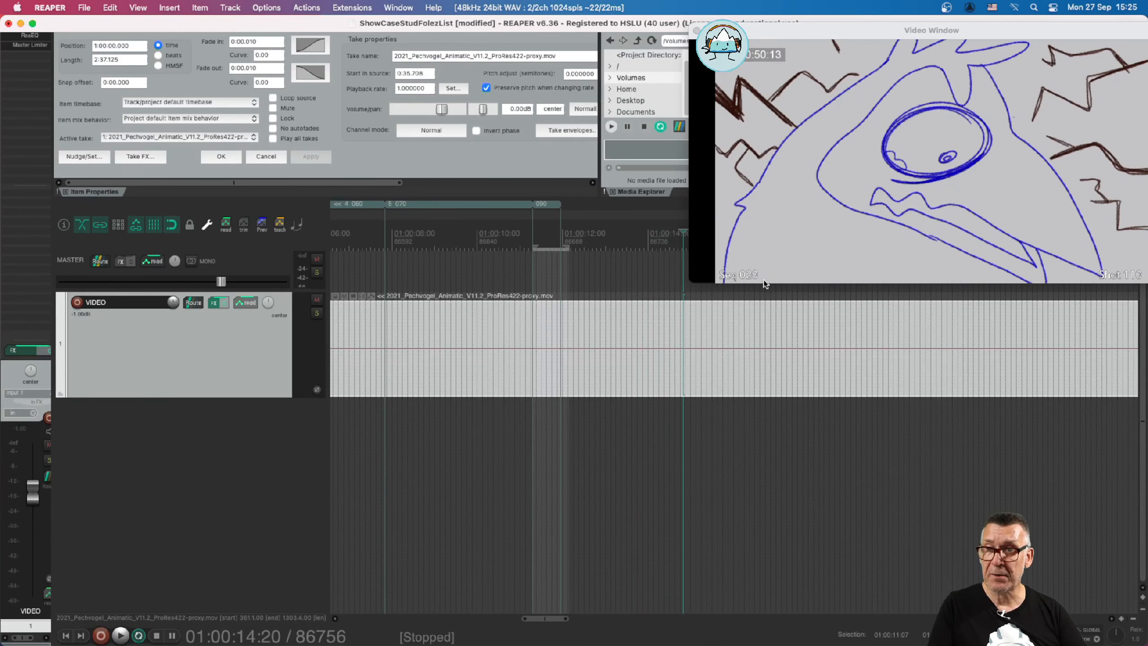
key(Left)
key(Left)
key(Left)
key(Left)
key(Left)
key(Left)
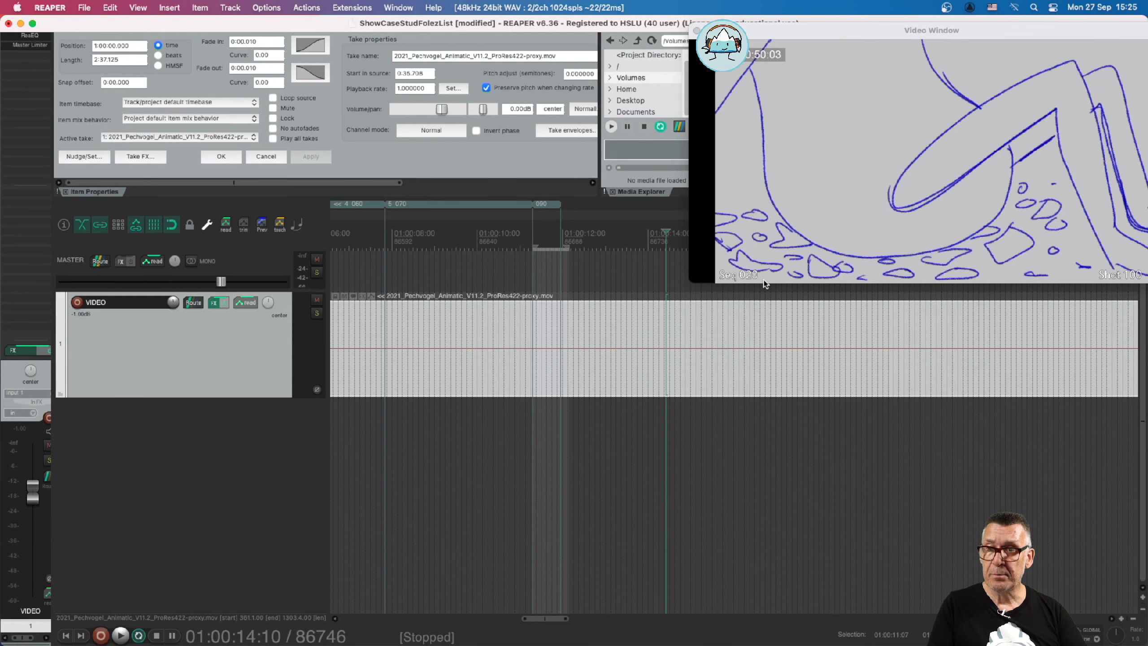
key(Right)
key(Right)
key(Left)
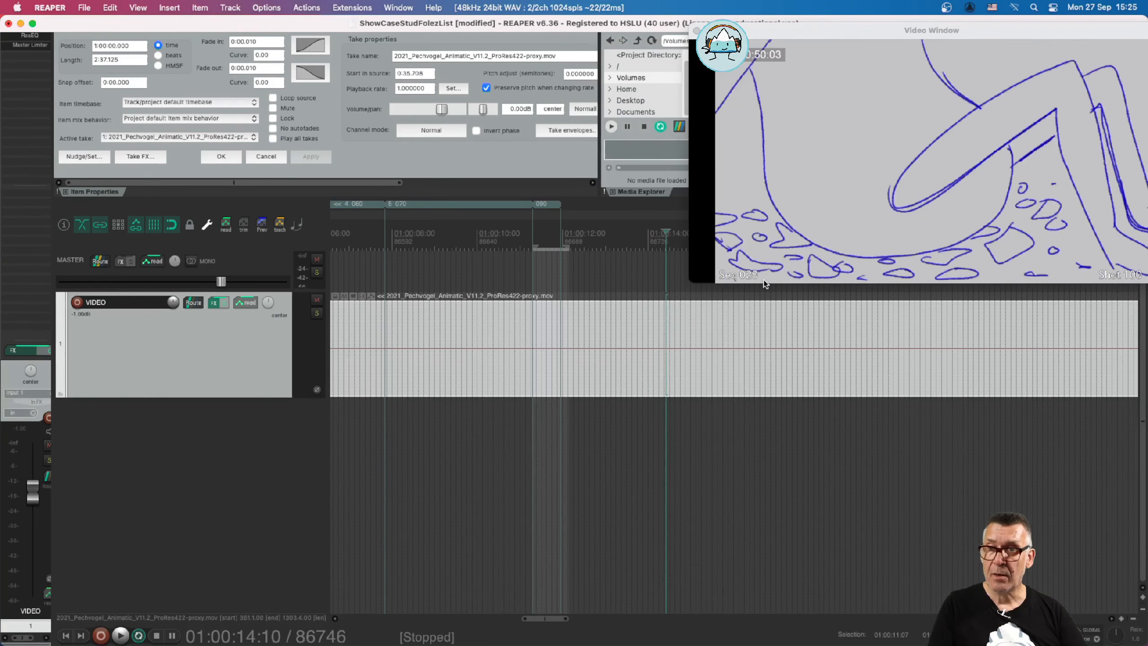
key(Right)
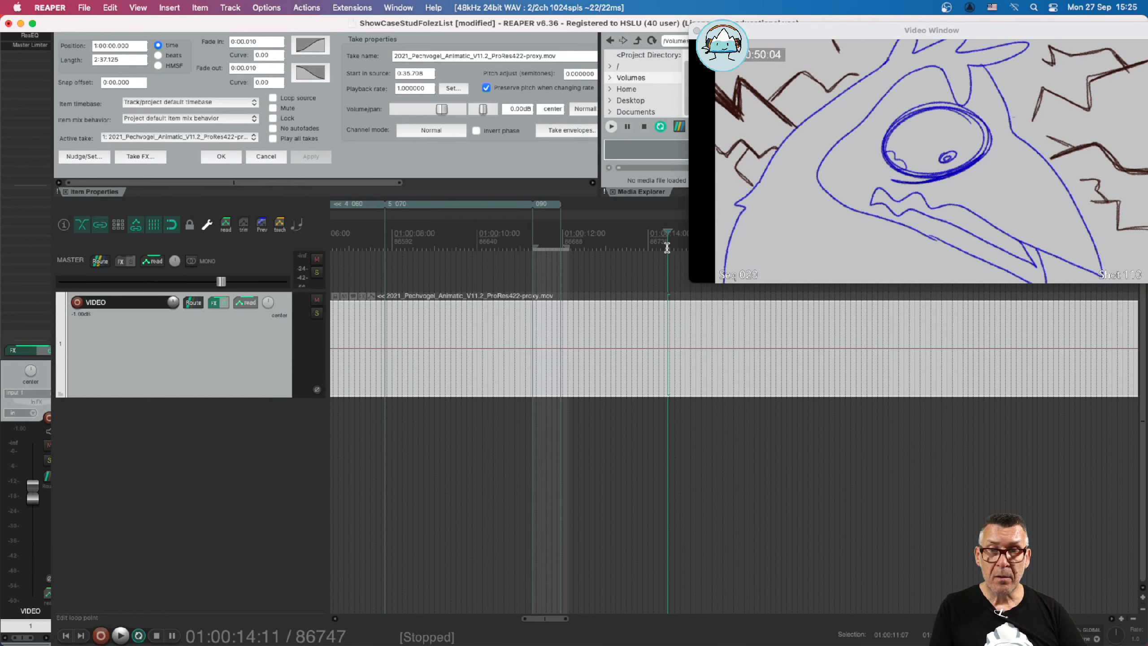
Step: Create a region over the shot from 01:00:11:23 to 01:00:14:11 and name it 100
drag(668, 248, 560, 244)
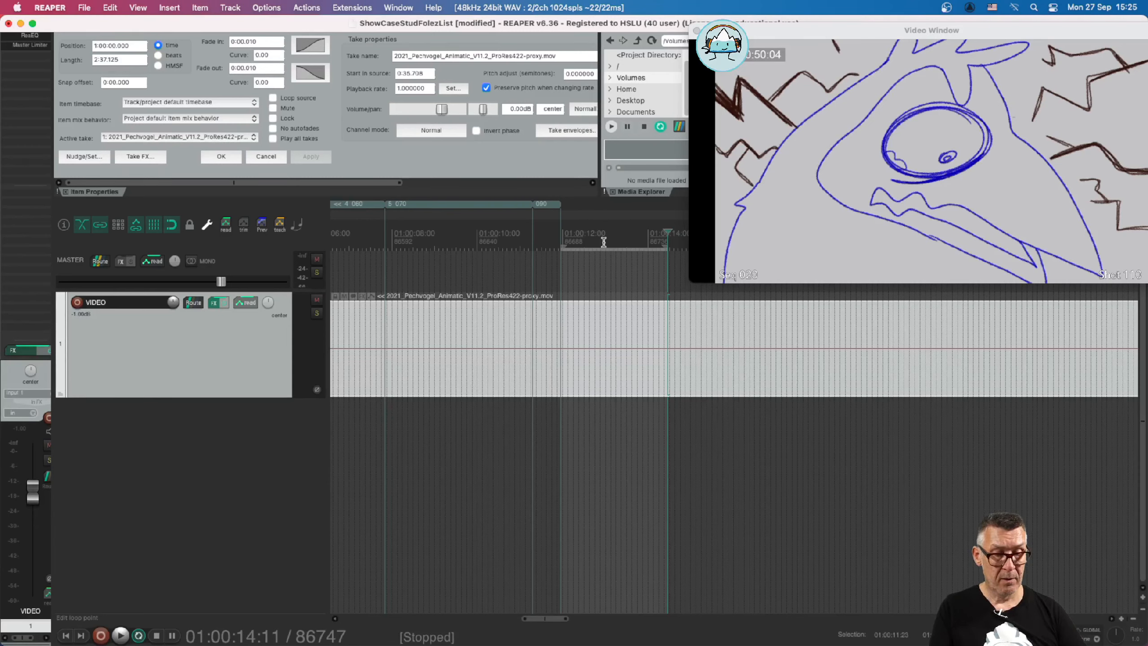
key(shift+r)
double_click(583, 206)
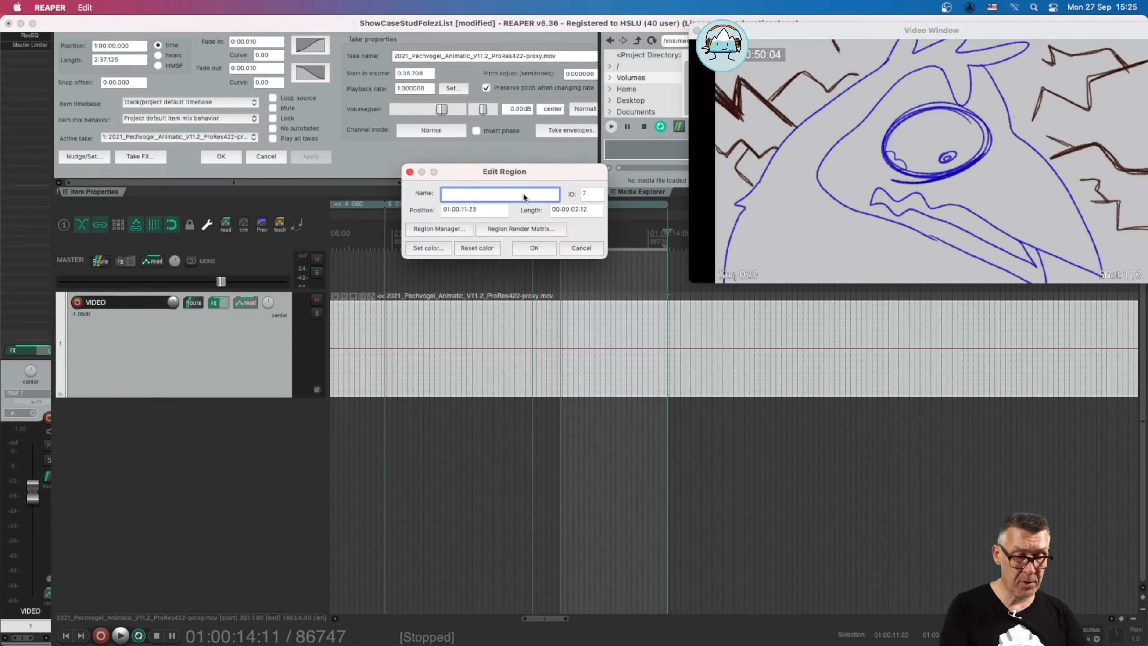
text(100)
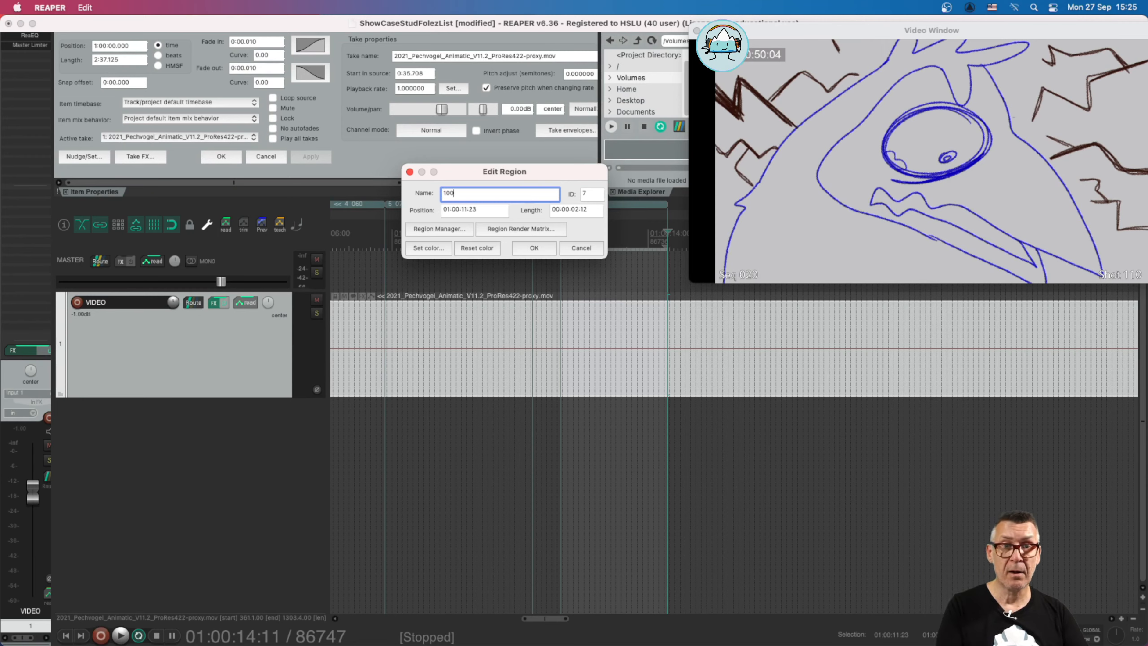
key(Return)
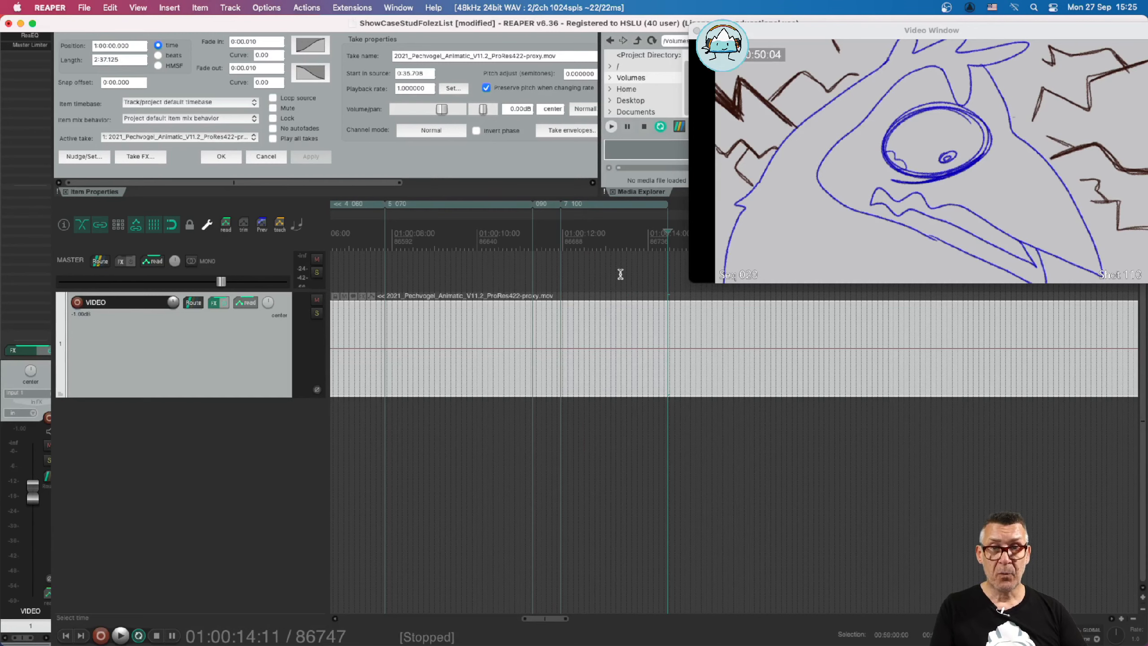
Step: Return the edit cursor to 01:00:00:00 and step frame by frame through shot 030 to the beak strike at 01:00:01:07
scroll(620, 274, left, 8)
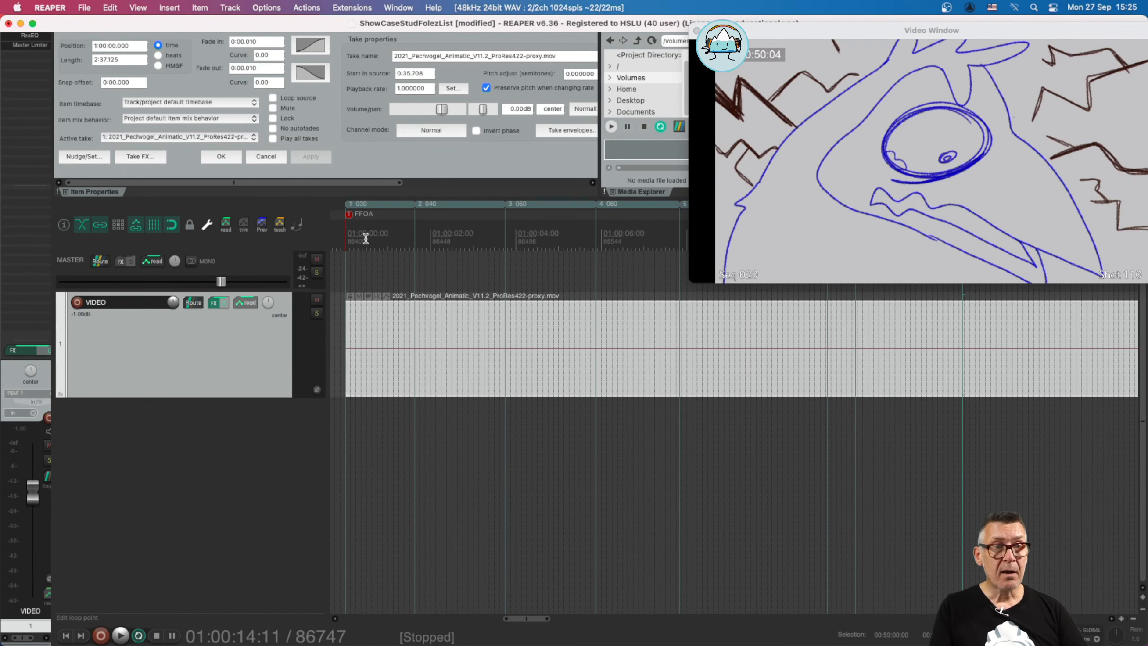
click(346, 239)
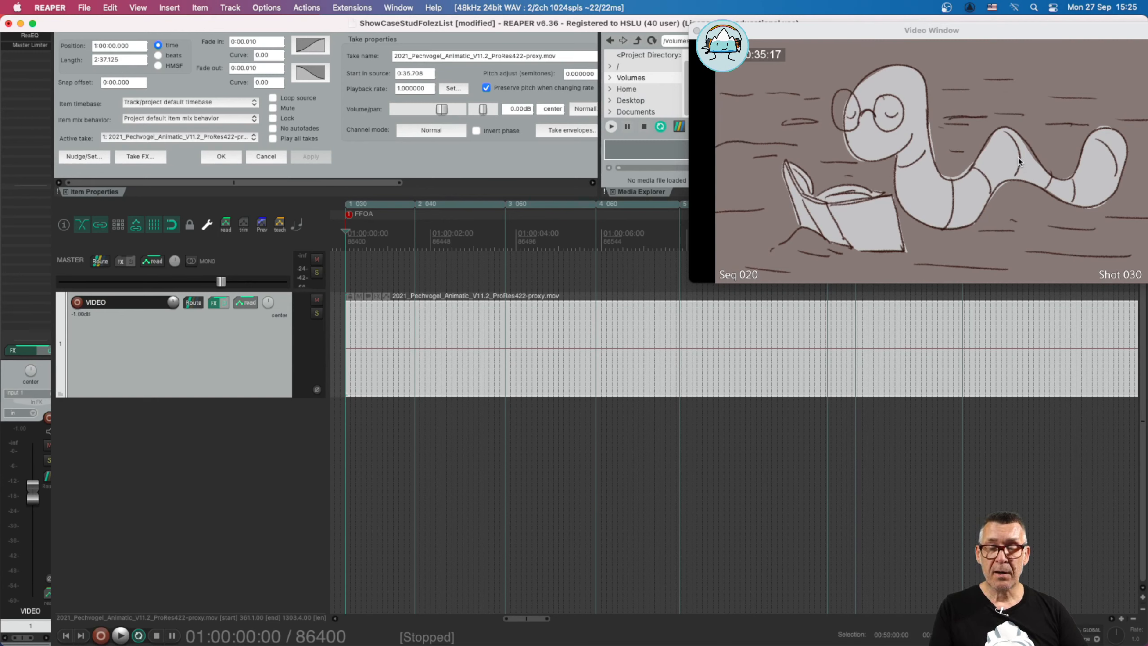
key(Right)
key(Right)
key(Right)
key(Right)
key(Right)
key(Right)
key(Right)
key(Right)
key(Right)
key(Right)
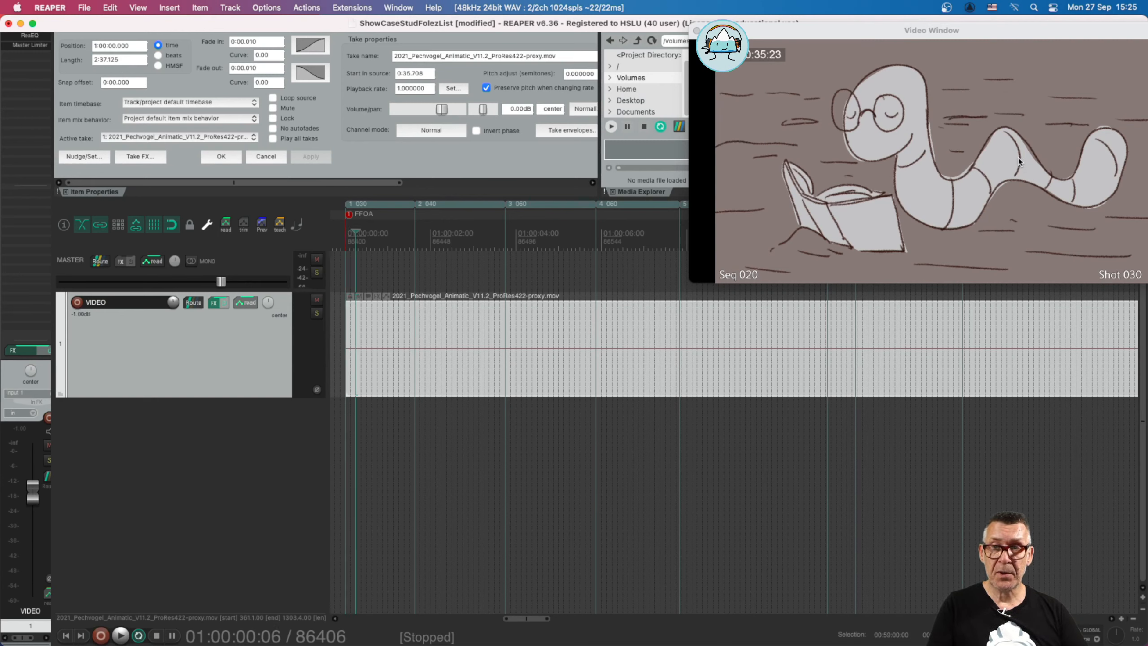
key(Right)
key(Right)
key(Right)
key(Right)
key(Right)
key(Right)
key(Right)
key(Right)
key(Right)
key(Right)
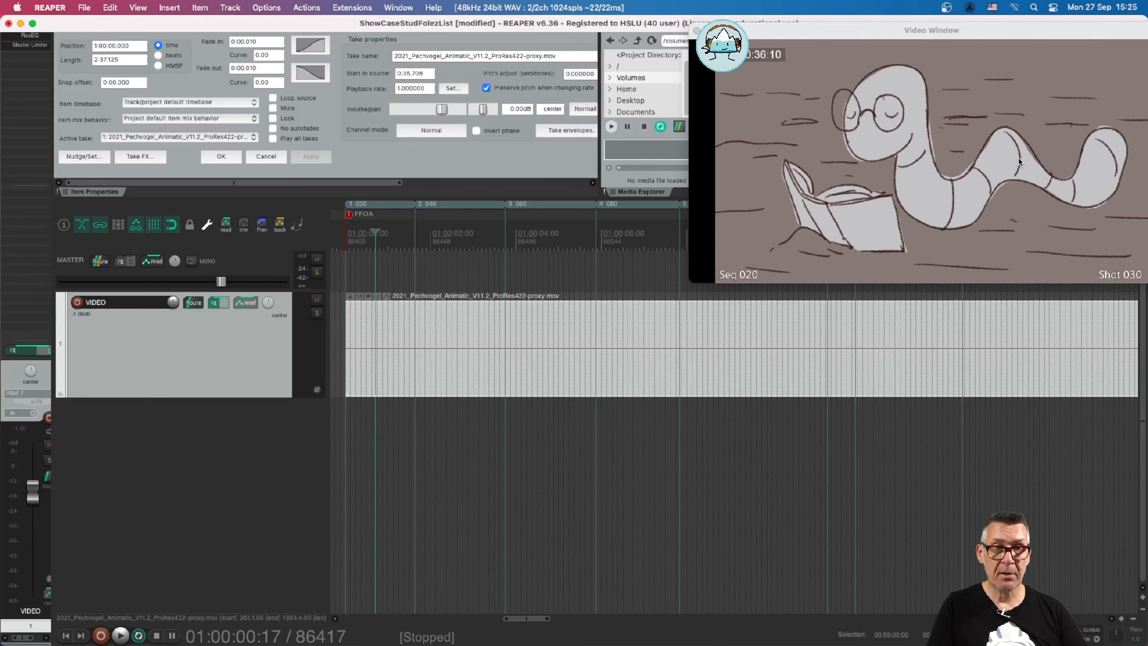
key(Right)
key(Right)
key(Right)
key(Right)
key(Right)
key(Right)
key(Right)
key(Right)
key(Right)
key(Right)
key(Right)
key(Right)
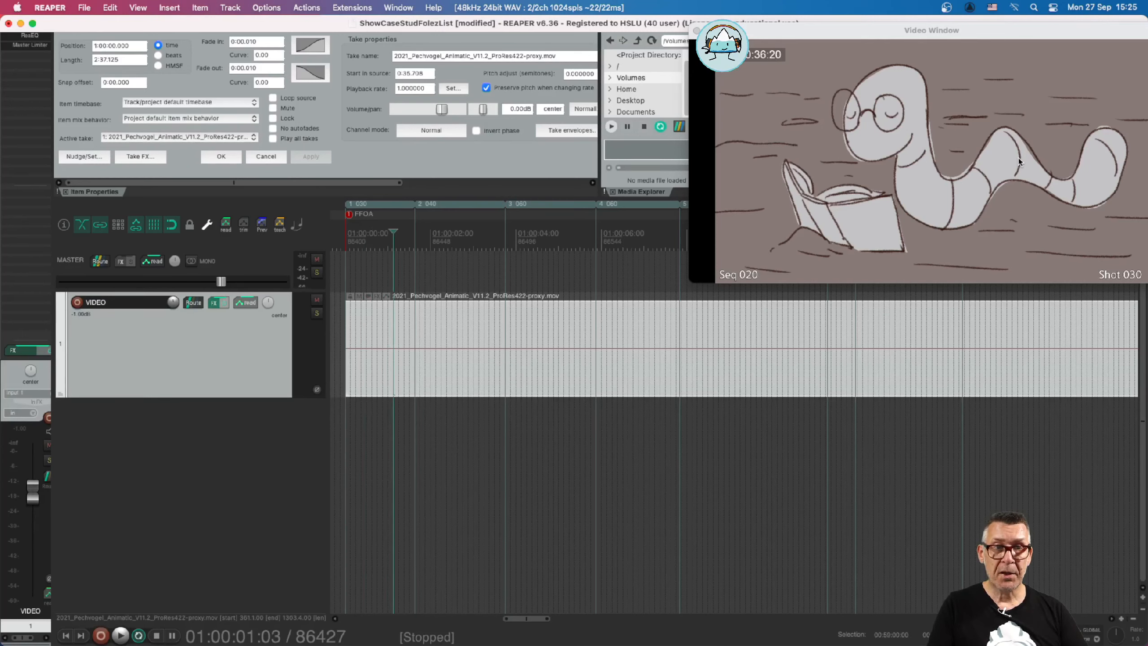
key(Left)
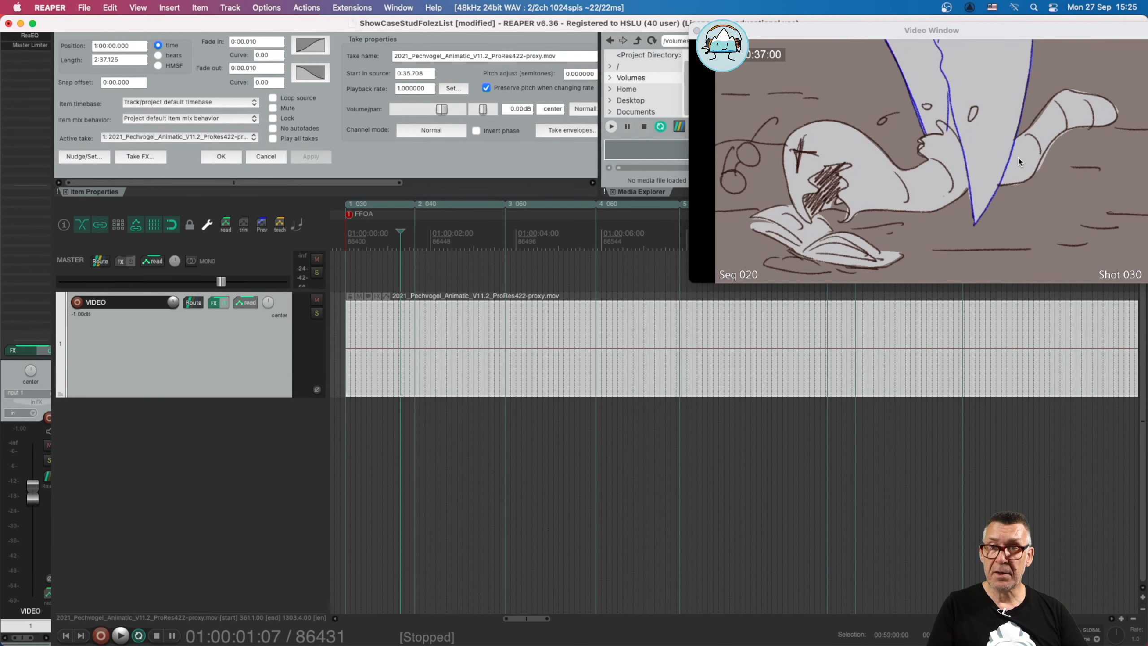
key(Left)
key(Left)
key(Right)
key(Right)
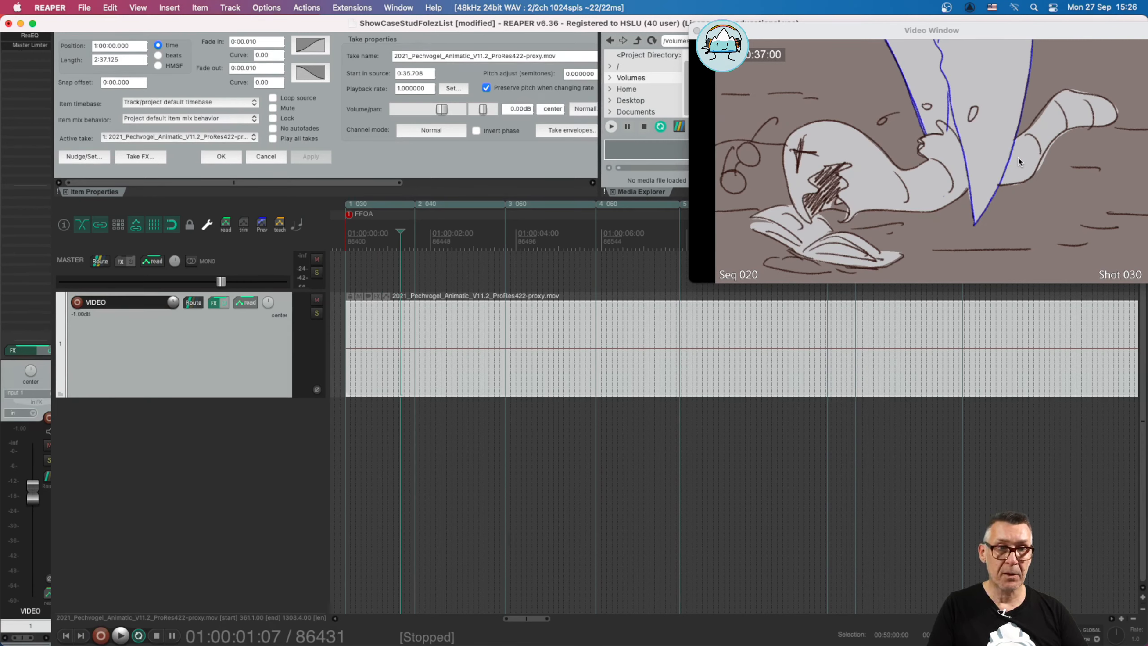
Step: Add a marker at 01:00:01:07 and name it Beak
key(m)
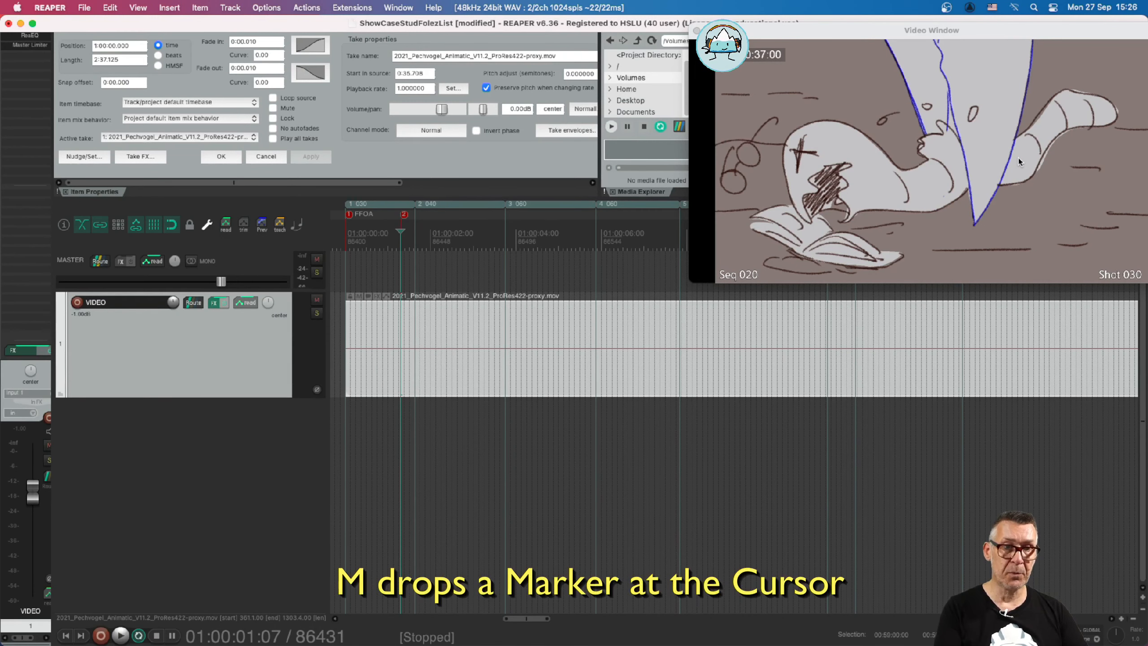
double_click(404, 215)
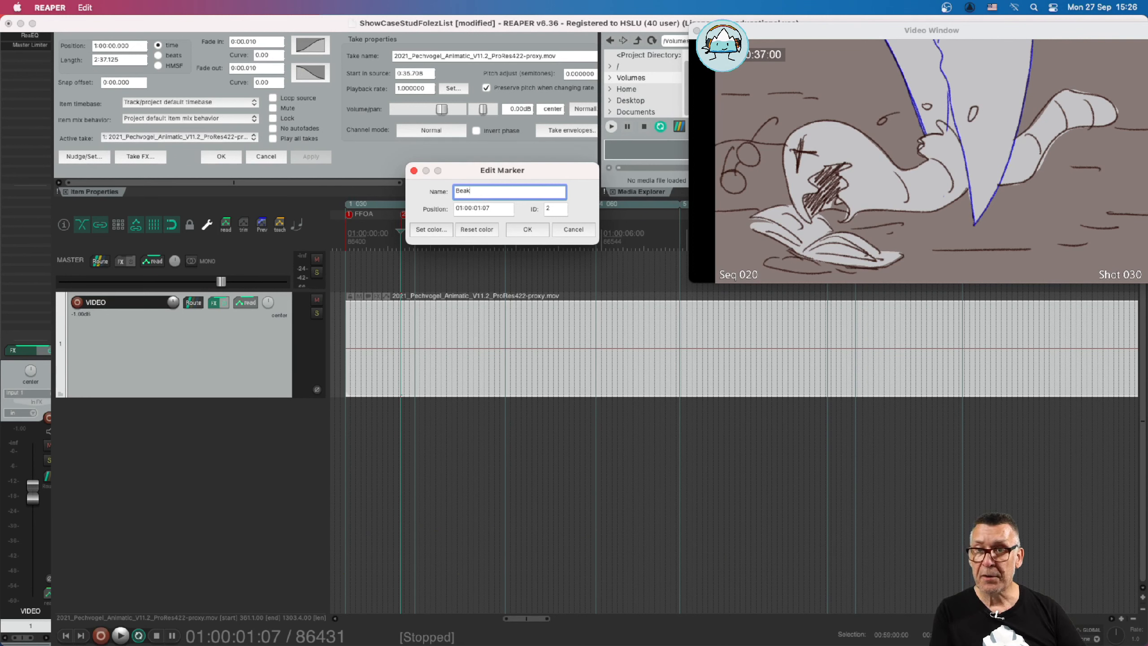
key(Return)
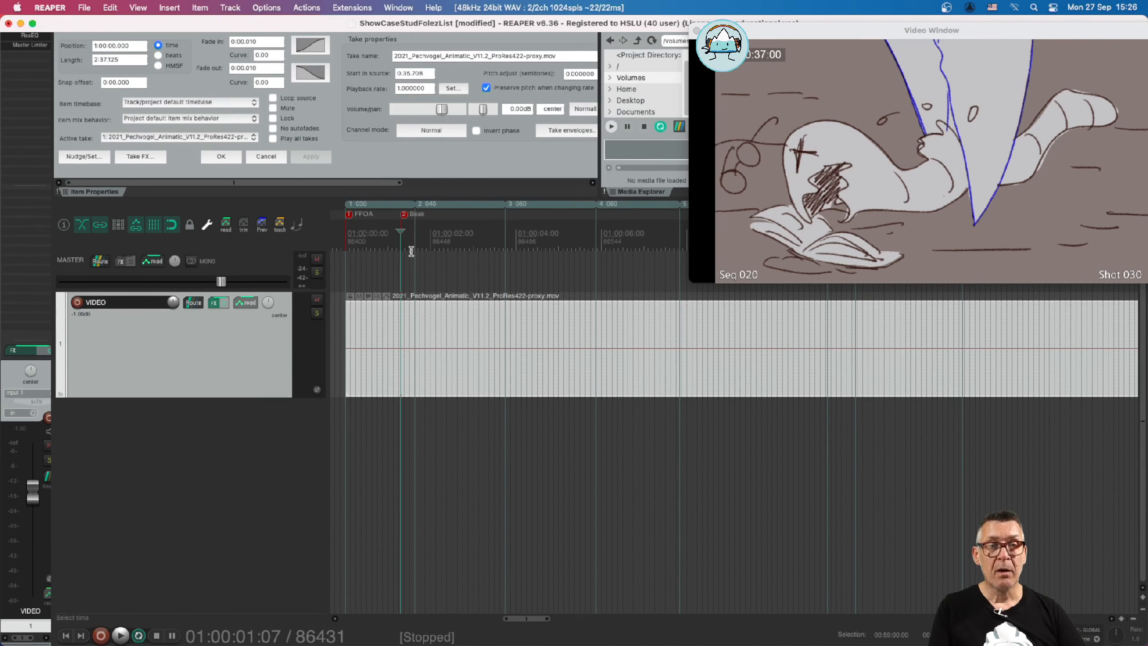
Step: Step the edit cursor frame by frame into shot 040 to the bird's change of pose at 01:00:02:12
key(Right)
key(Right)
key(Right)
key(Right)
key(Right)
key(Right)
key(Right)
key(Right)
key(Right)
key(Right)
key(Right)
key(Right)
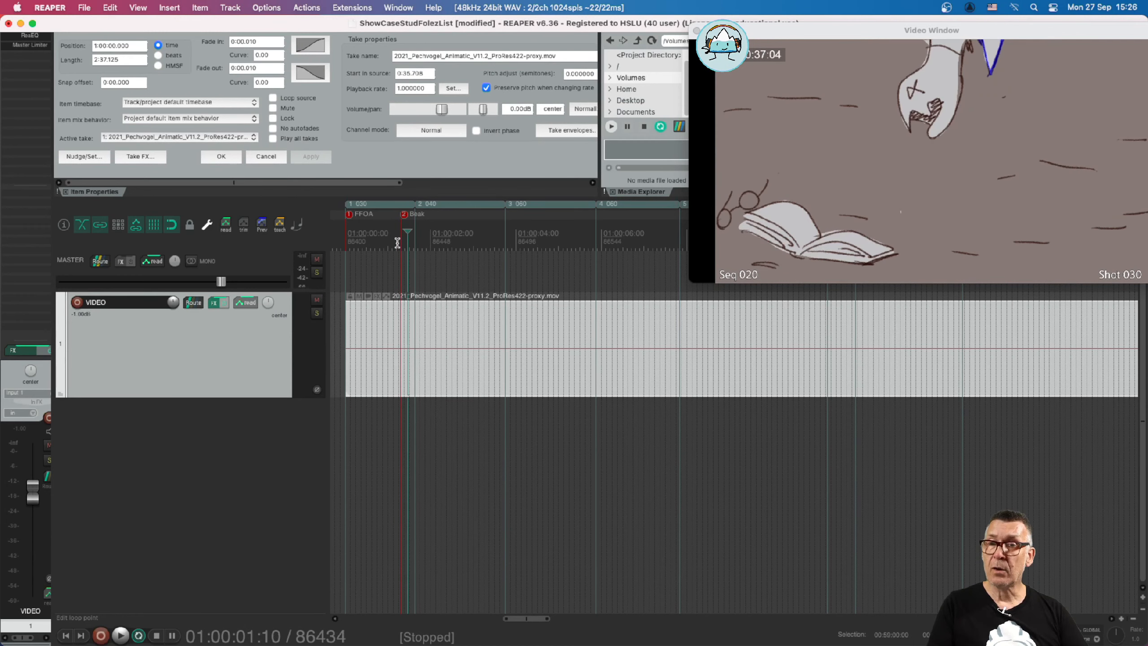
key(Right)
key(Right)
key(Right)
key(Right)
key(Right)
key(Right)
key(Right)
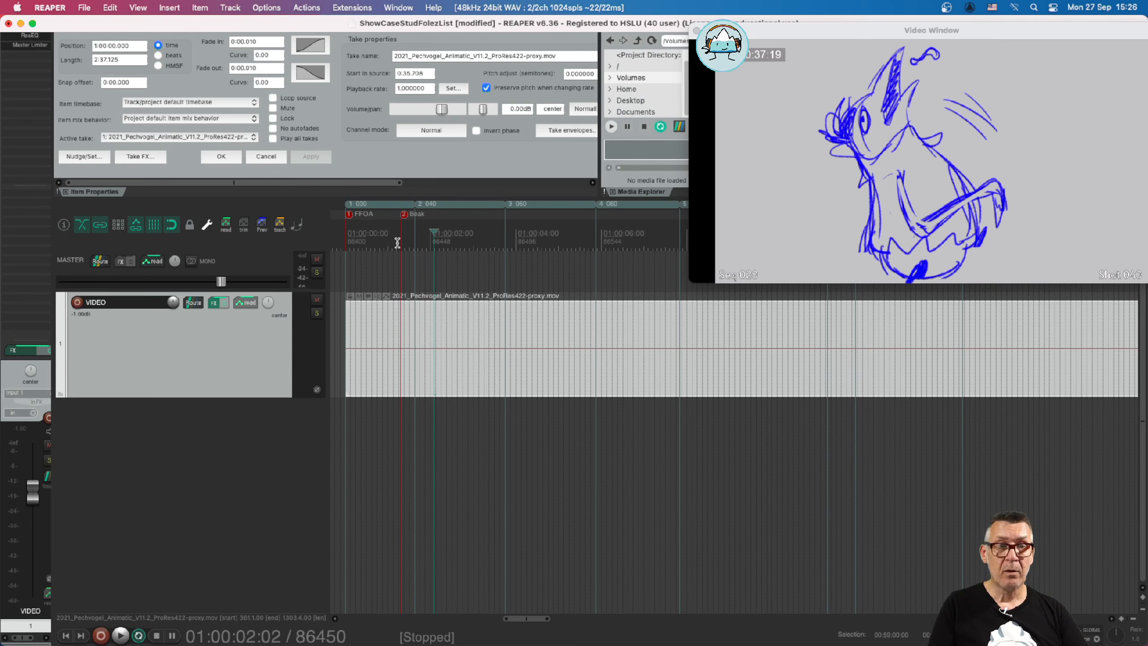
key(Right)
key(Right)
key(Right)
key(Right)
key(Right)
key(Right)
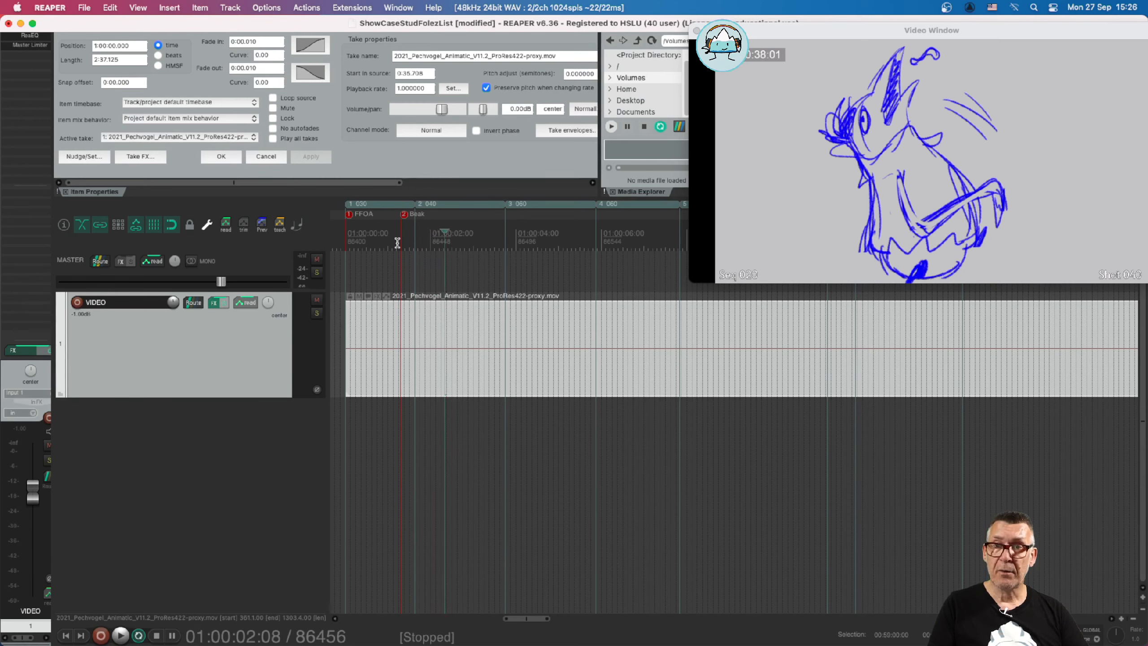
key(Right)
key(Right)
key(Right)
key(Right)
key(Left)
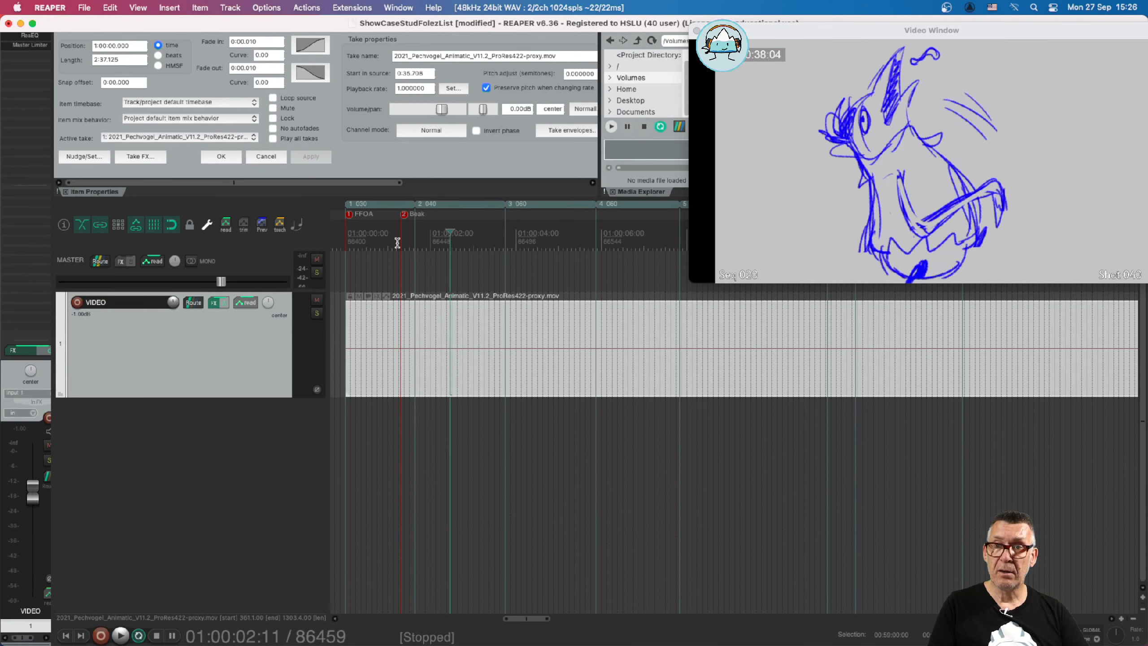
key(Right)
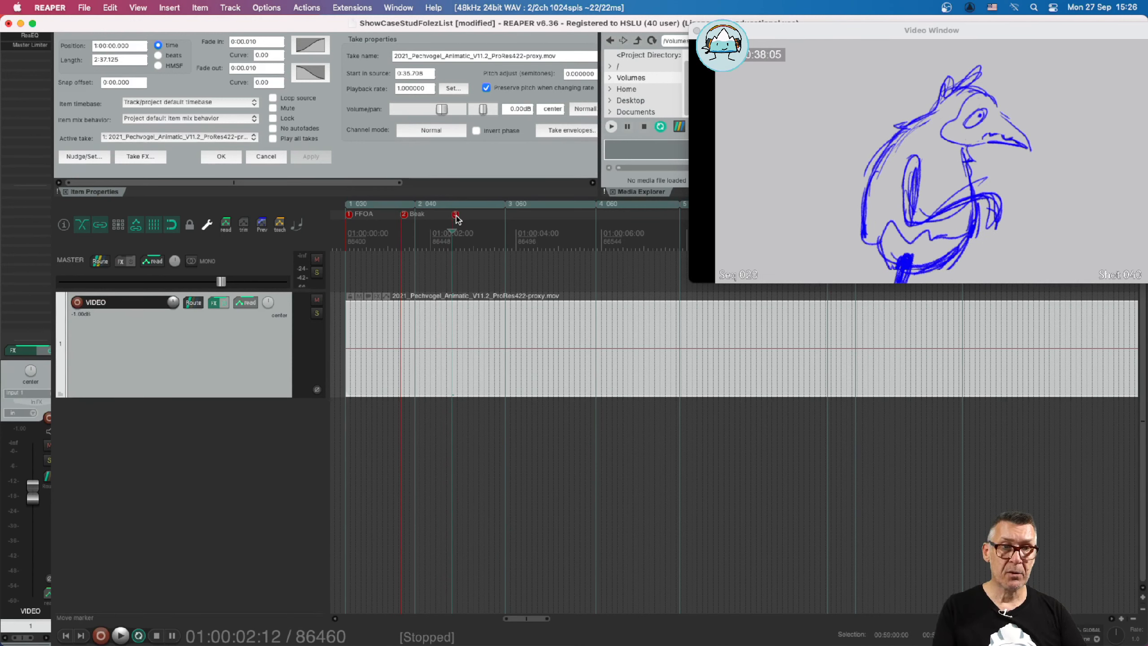
Step: Add a marker at 01:00:02:12 and name it Swallow
double_click(456, 216)
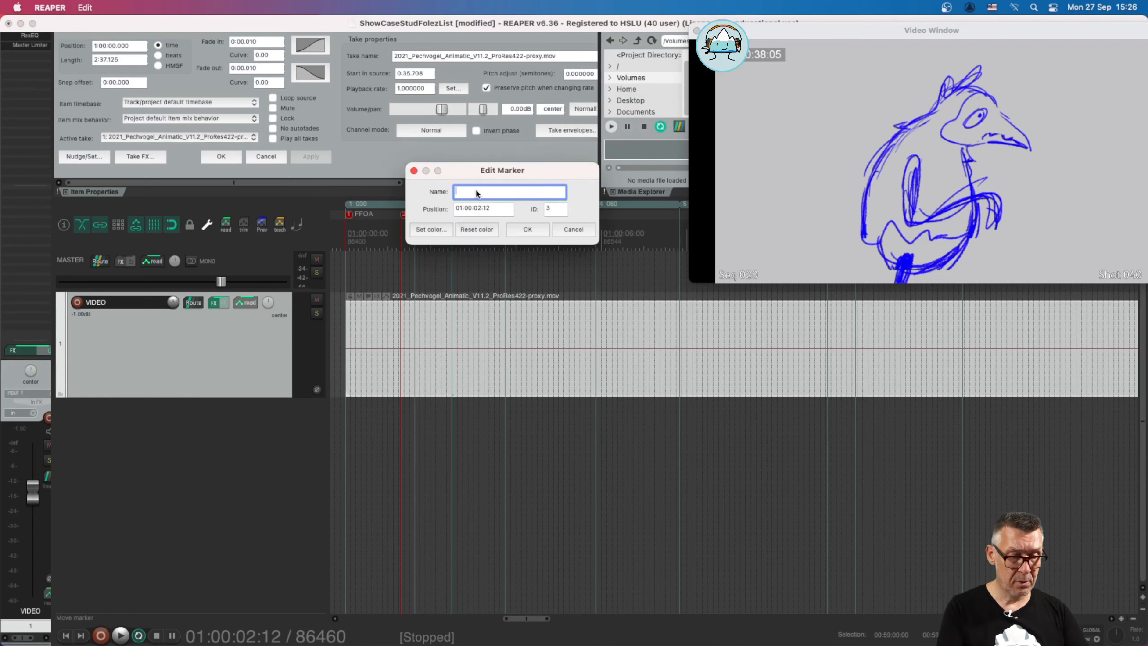
text(Swallow)
key(Return)
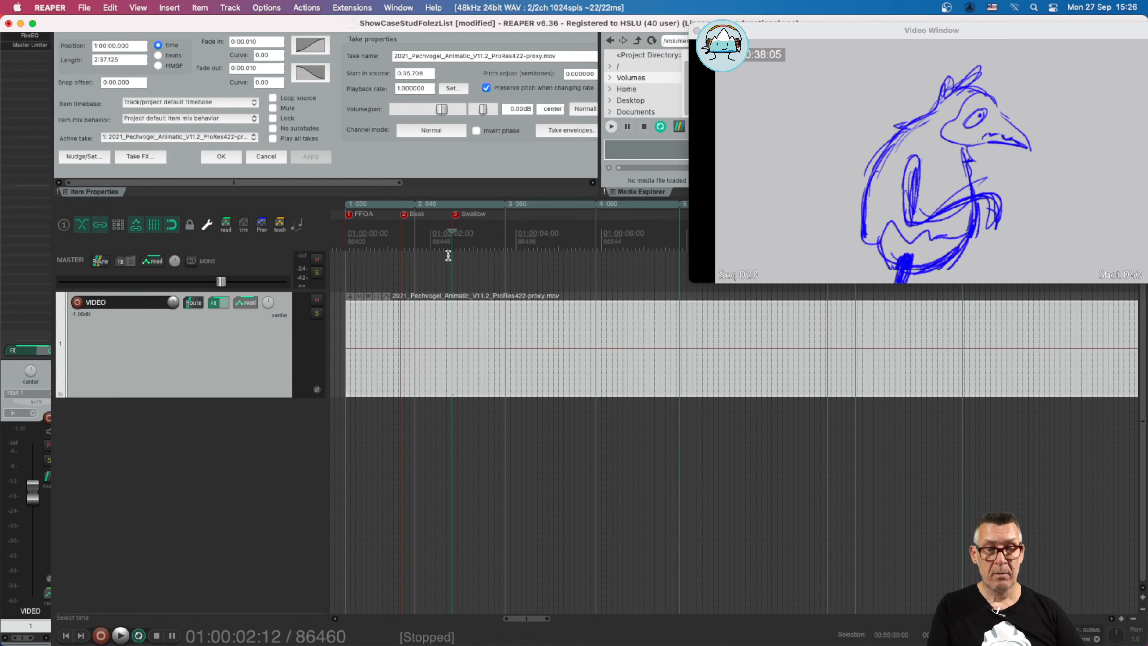
Step: Step the edit cursor frame by frame through the rest of shot 040 to the next shot's start at 01:00:03:18
key(Right)
key(Right)
key(Right)
key(Right)
key(Right)
key(Right)
key(Right)
key(Right)
key(Right)
key(Right)
key(Right)
key(Right)
key(Right)
key(Right)
key(Right)
key(Right)
key(Right)
key(Right)
key(Right)
key(Right)
key(Right)
key(Right)
key(Right)
key(Right)
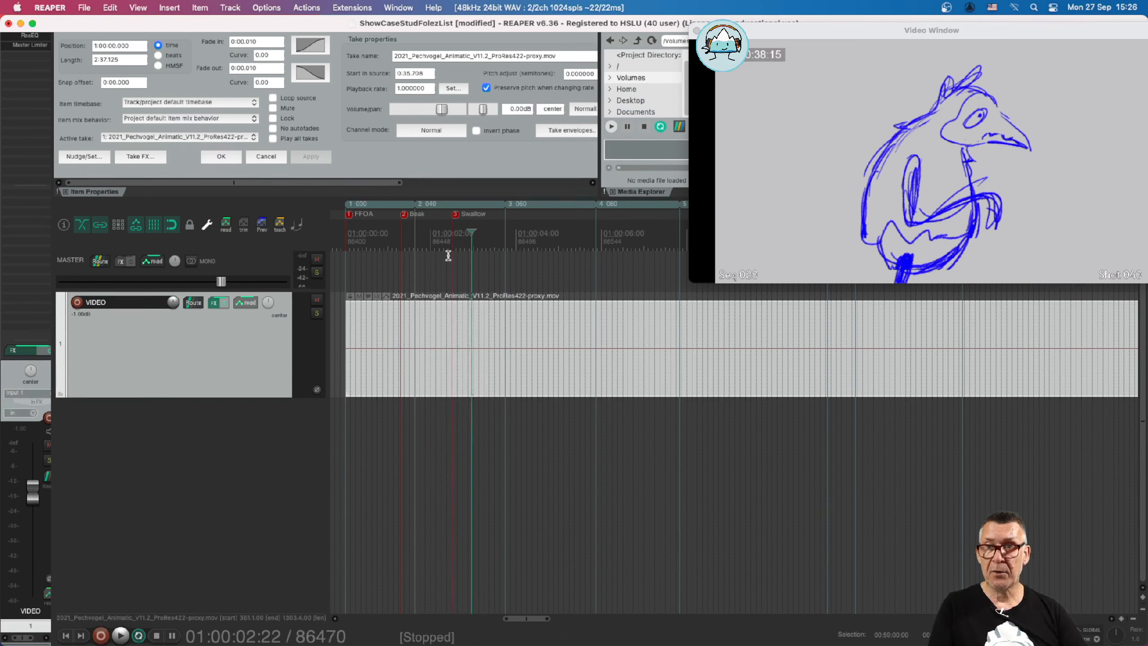
key(Right)
key(Right)
key(Right)
key(Right)
key(Right)
key(Right)
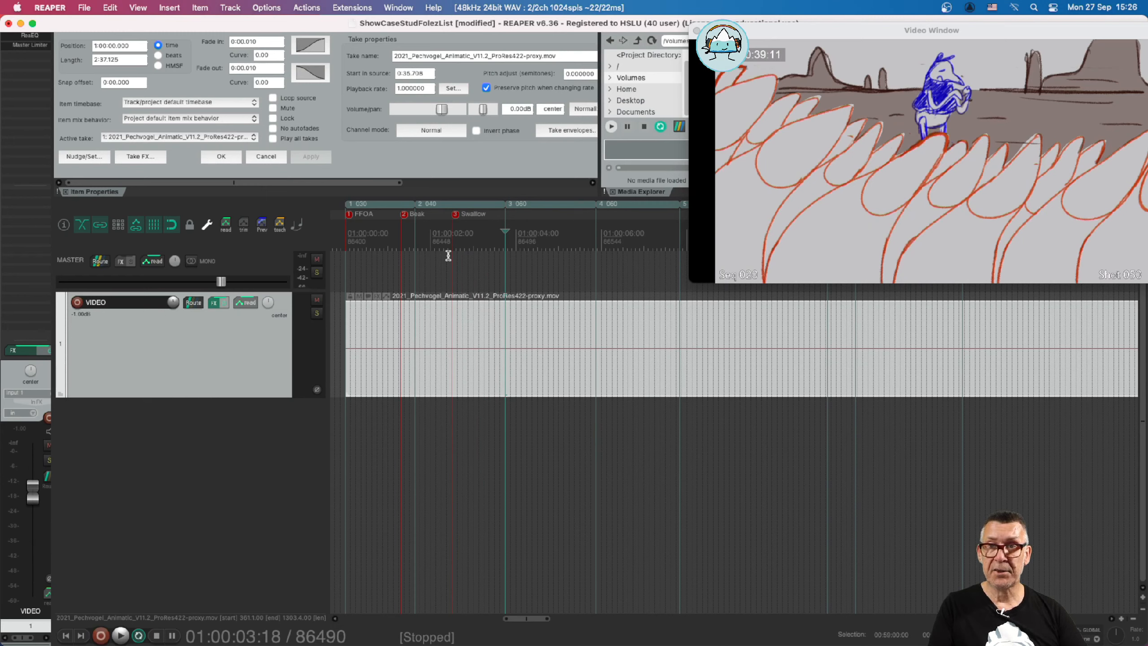
Step: Step the edit cursor frame by frame through the third shot region and into shot 060 at 01:00:06:01
key(Right)
key(Right)
key(Right)
key(Right)
key(Right)
key(Right)
key(Right)
key(Right)
key(Right)
key(Right)
key(Right)
key(Right)
key(Right)
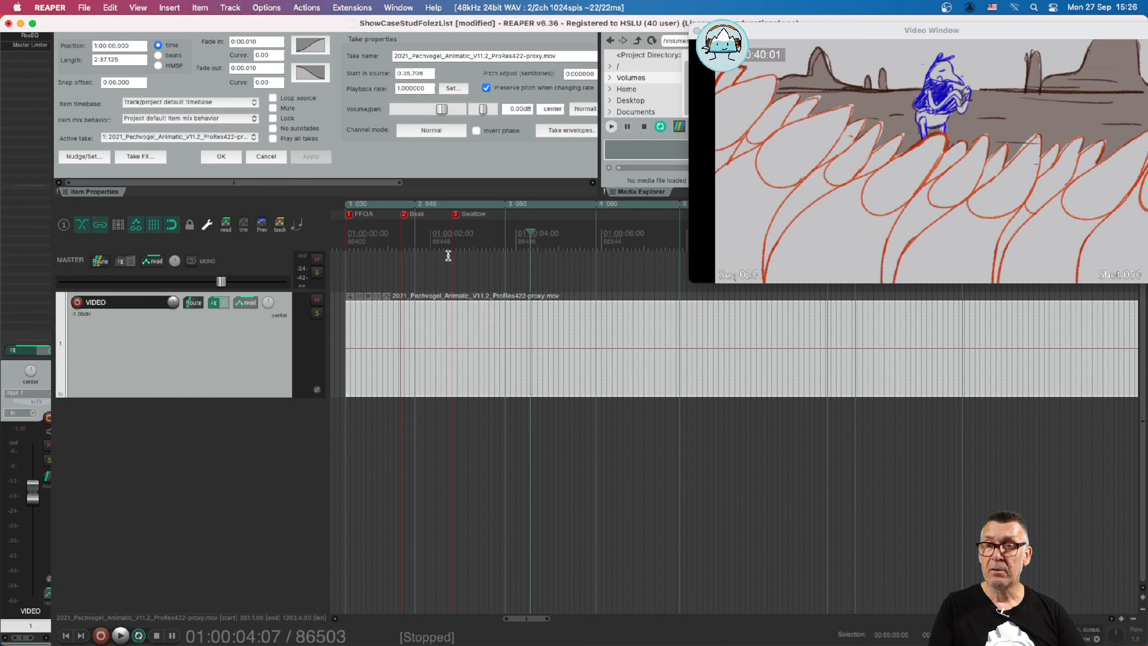
key(Right)
key(Right)
key(Right)
key(Right)
key(Right)
key(Right)
key(Right)
key(Right)
key(Right)
key(Right)
key(Right)
key(Right)
key(Right)
key(Right)
key(Right)
key(Right)
key(Right)
key(Right)
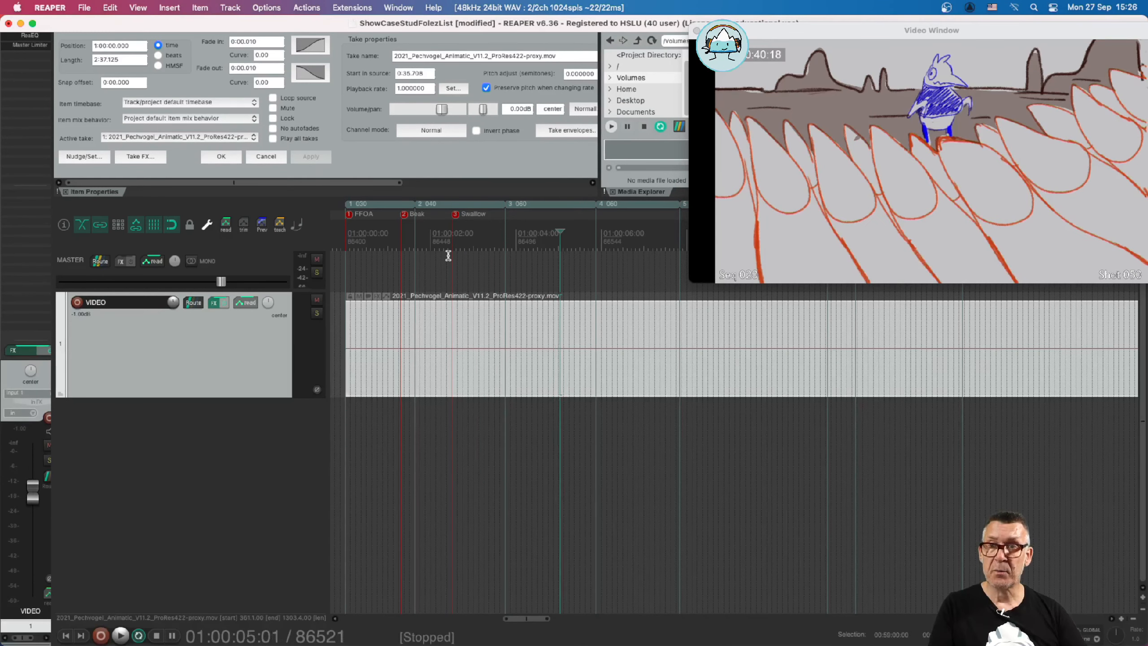
key(Right)
key(Right)
key(Right)
key(Right)
key(Right)
key(Right)
key(Right)
key(Right)
key(Right)
key(Right)
key(Right)
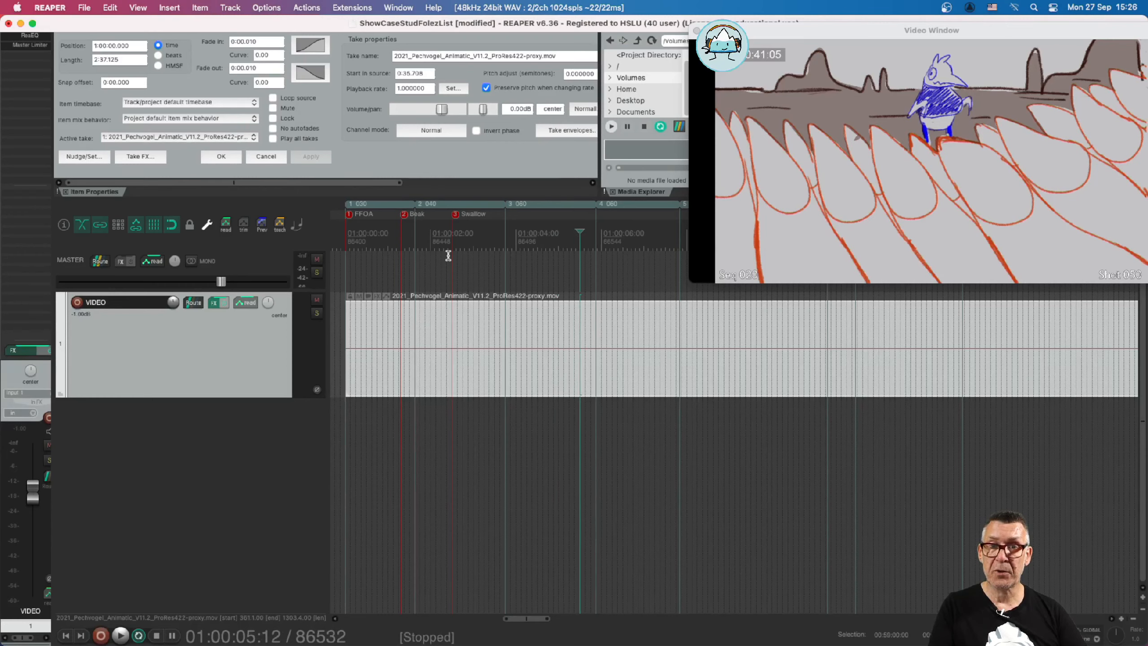
key(Right)
key(Right)
key(Right)
key(Right)
key(Right)
key(Right)
key(Right)
key(Right)
key(Right)
key(Right)
key(Right)
key(Right)
key(Right)
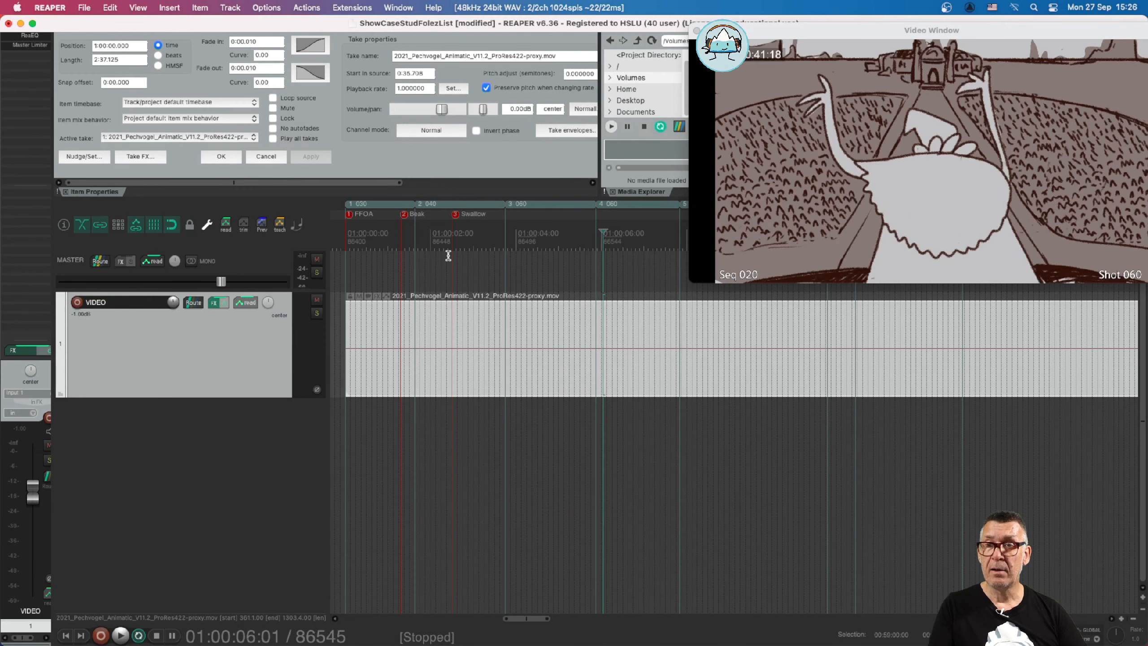
Step: Fine-tune the edit cursor frame by frame back to the start of shot 060 at 01:00:05:21
key(Right)
key(Left)
key(Left)
key(Left)
key(Left)
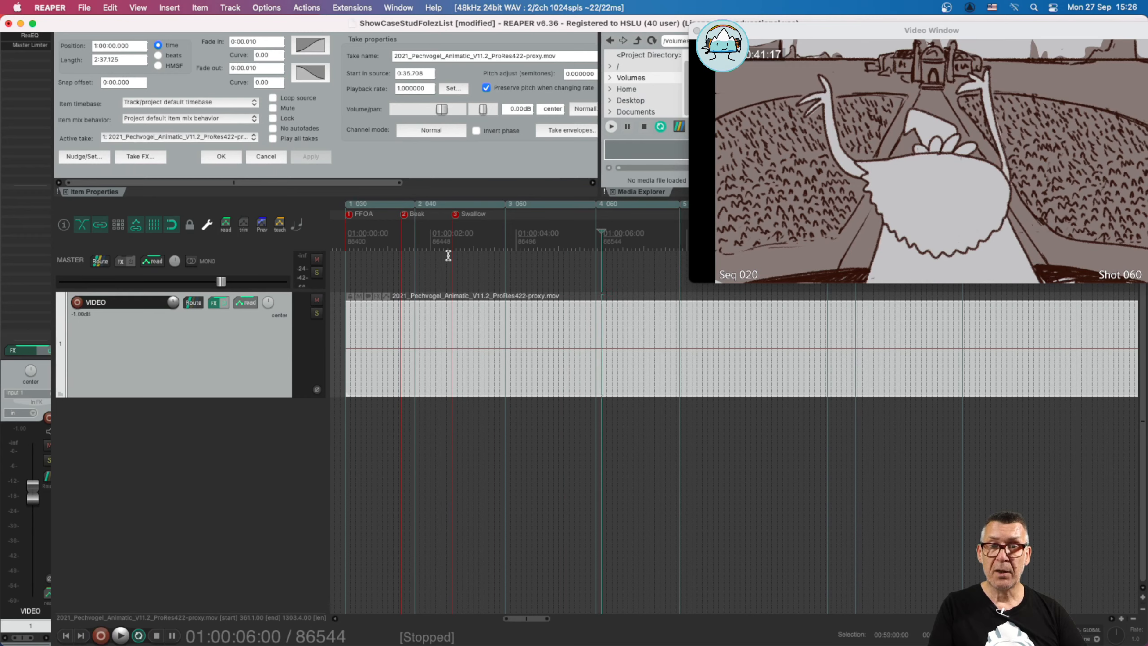
key(Left)
key(Left)
key(Right)
key(Right)
key(Right)
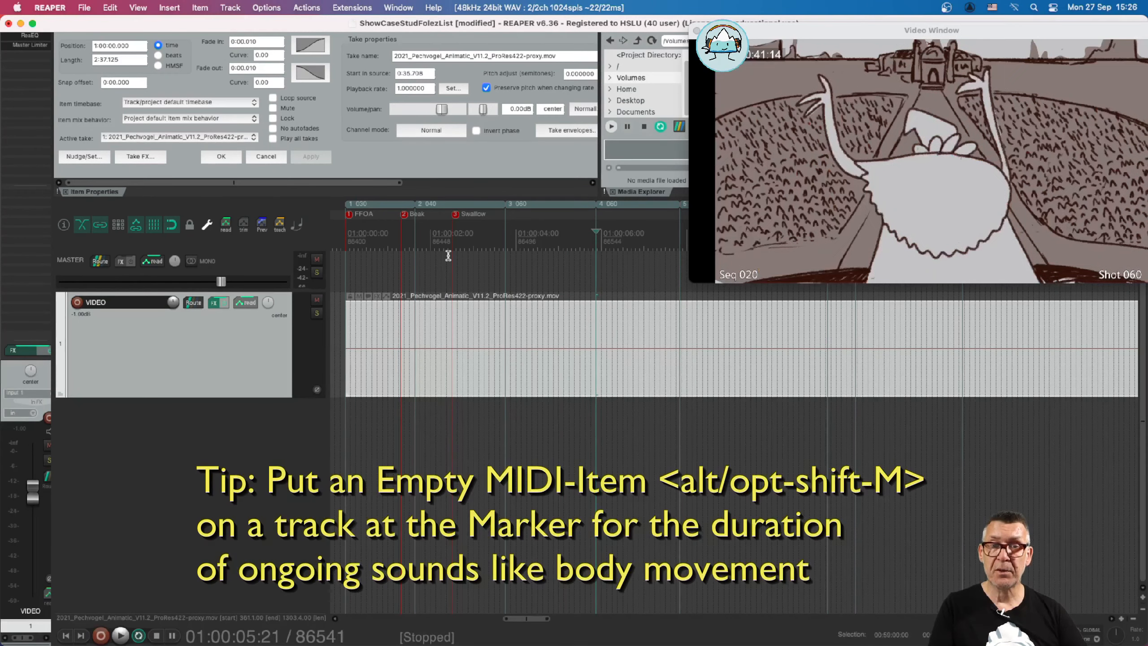
key(Left)
key(Left)
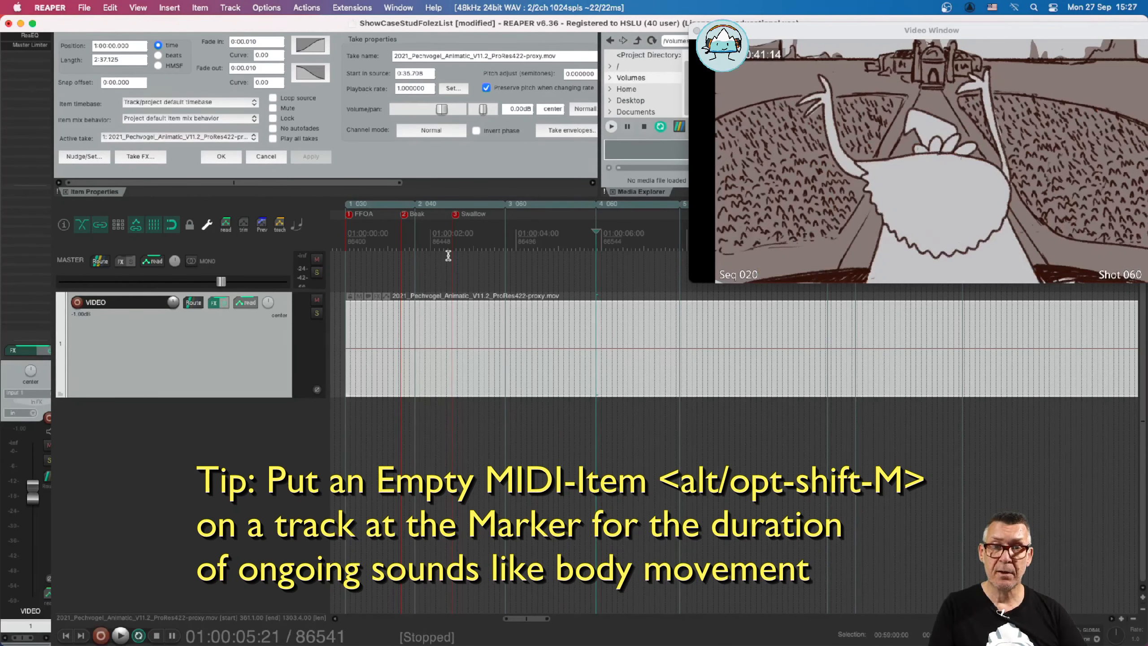
Step: Add a marker at 01:00:05:21 and name it Body movement
key(m)
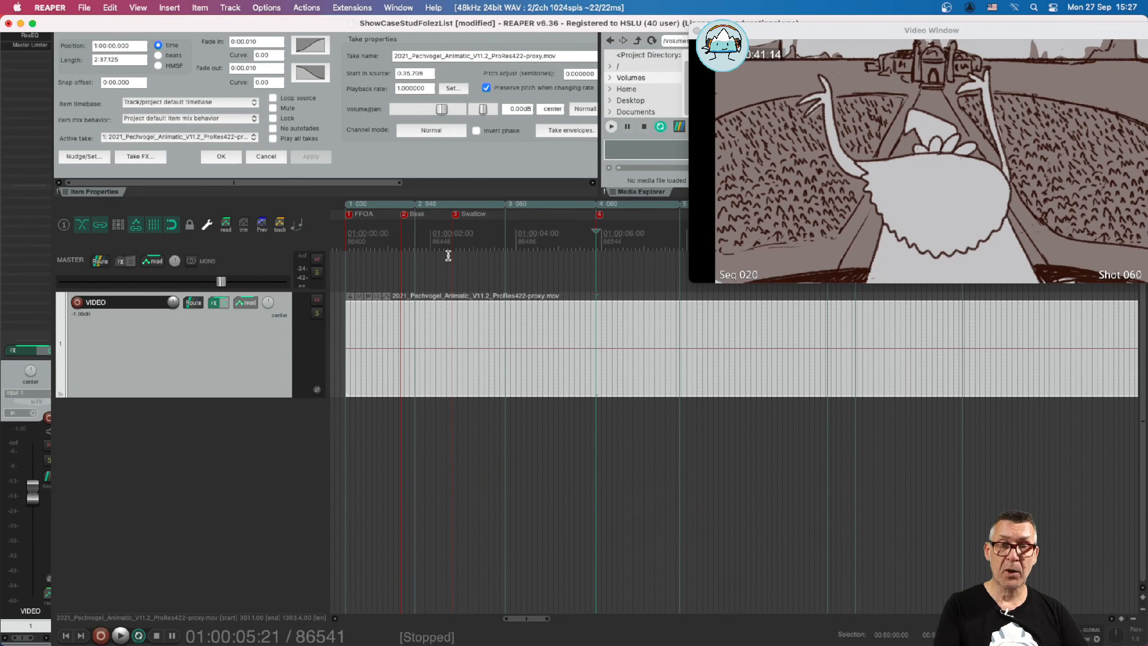
double_click(600, 215)
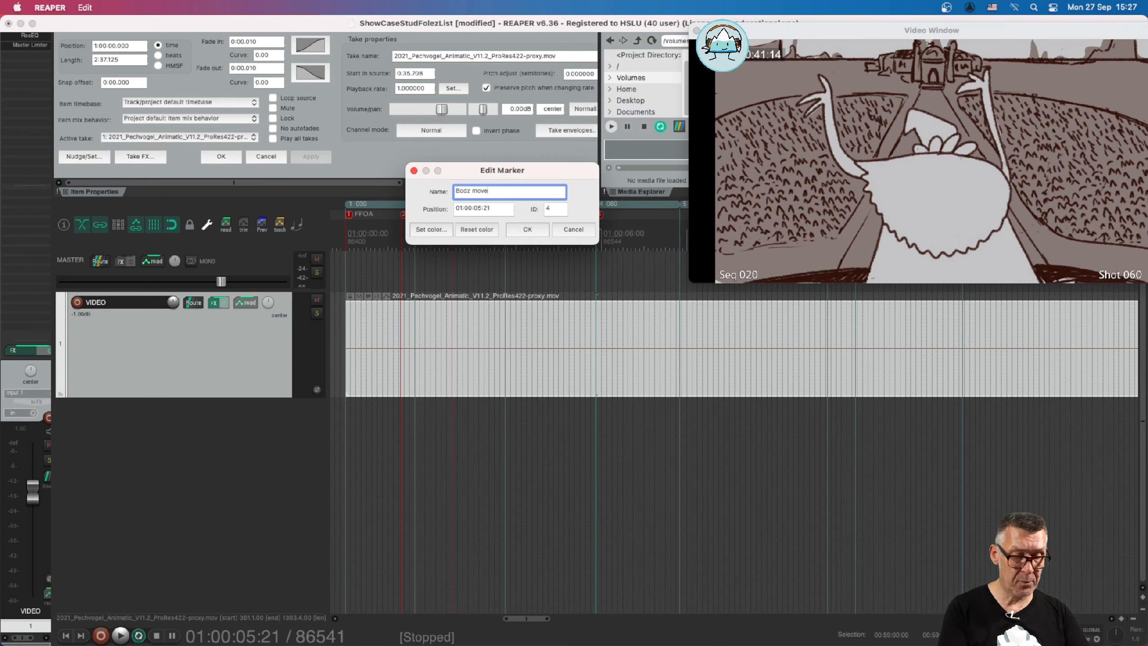
key(Return)
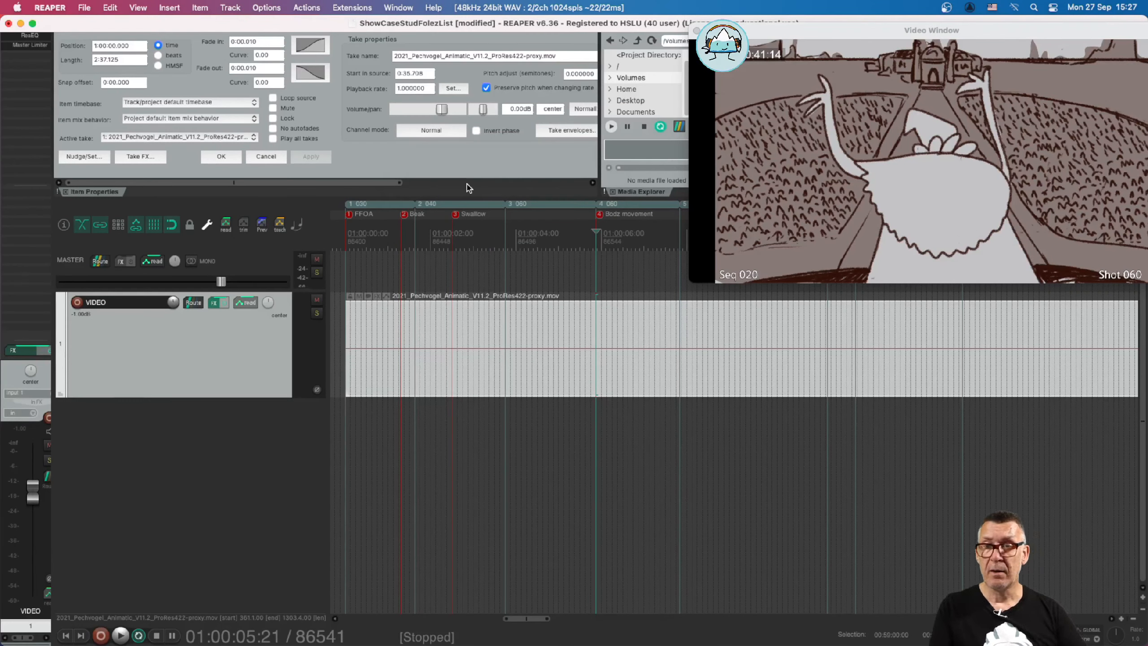
double_click(599, 215)
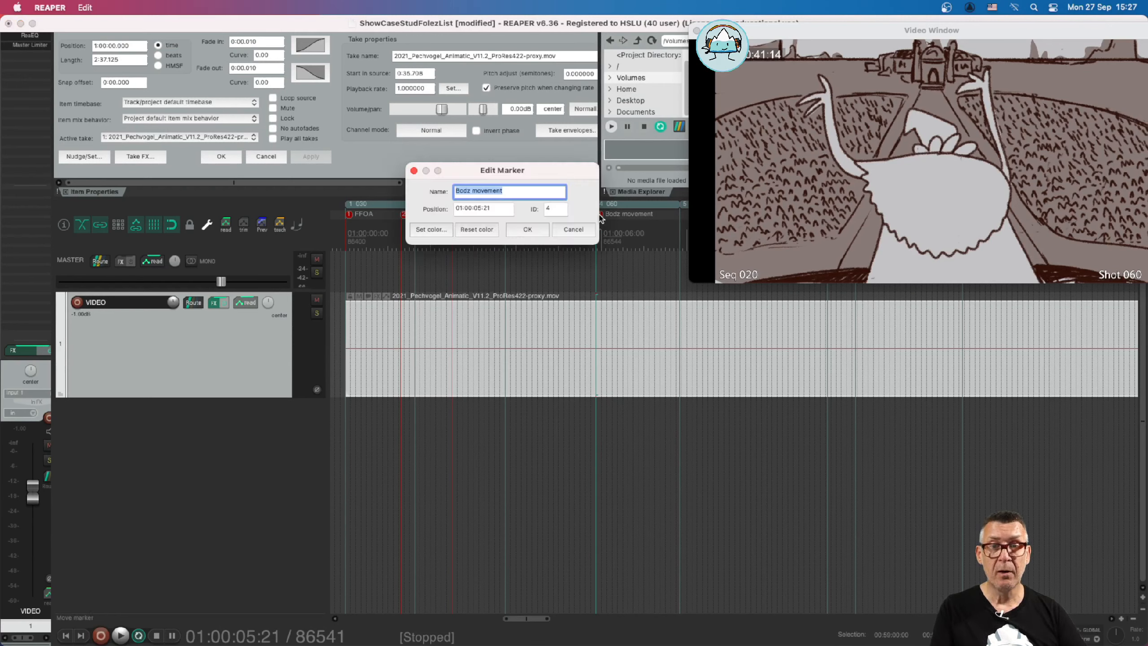
click(471, 195)
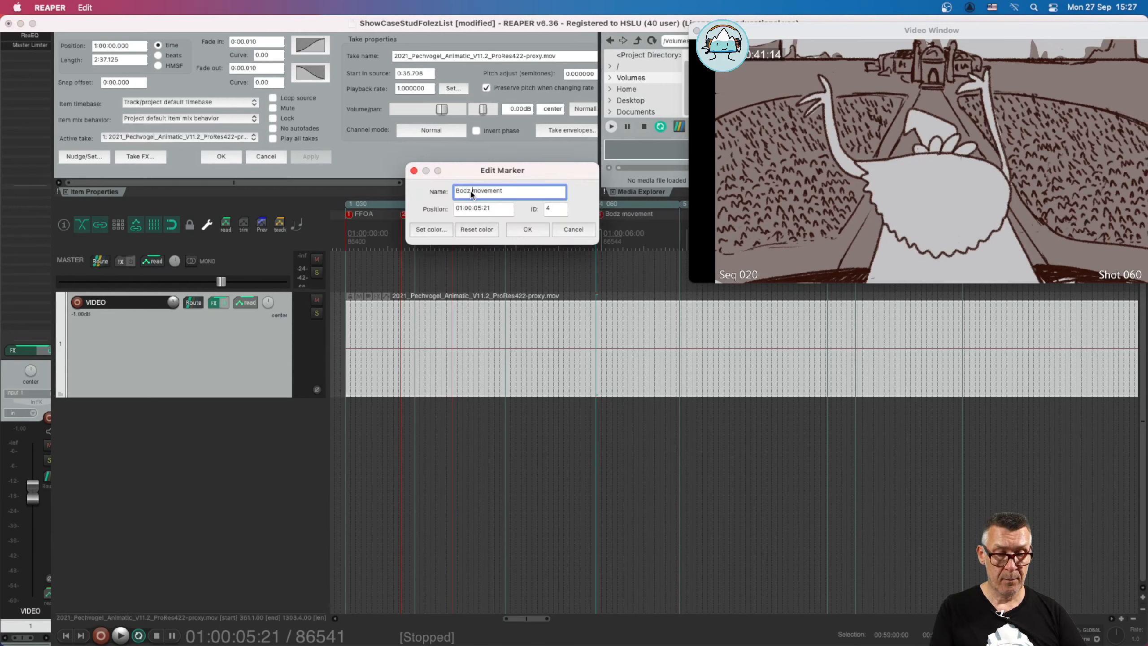
key(BackSpace)
text(y)
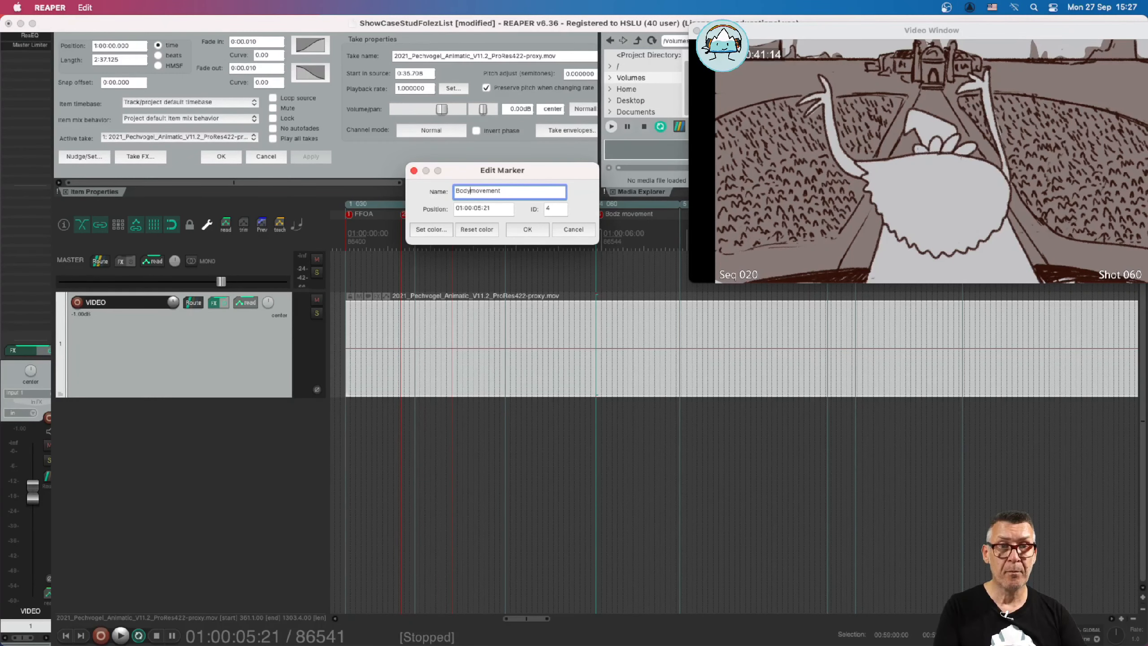
key(Return)
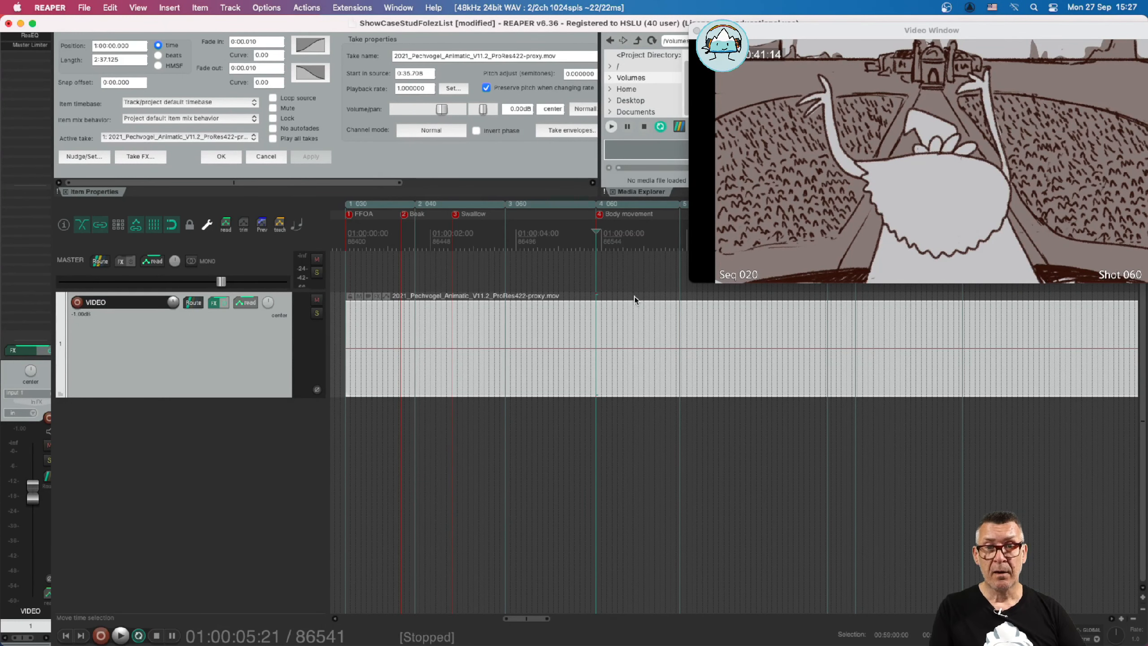
Step: Play from the Body movement marker into shot 070 and step the edit cursor back to the shot's start at 01:00:07:20
scroll(635, 296, up, 3)
scroll(634, 296, right, 3)
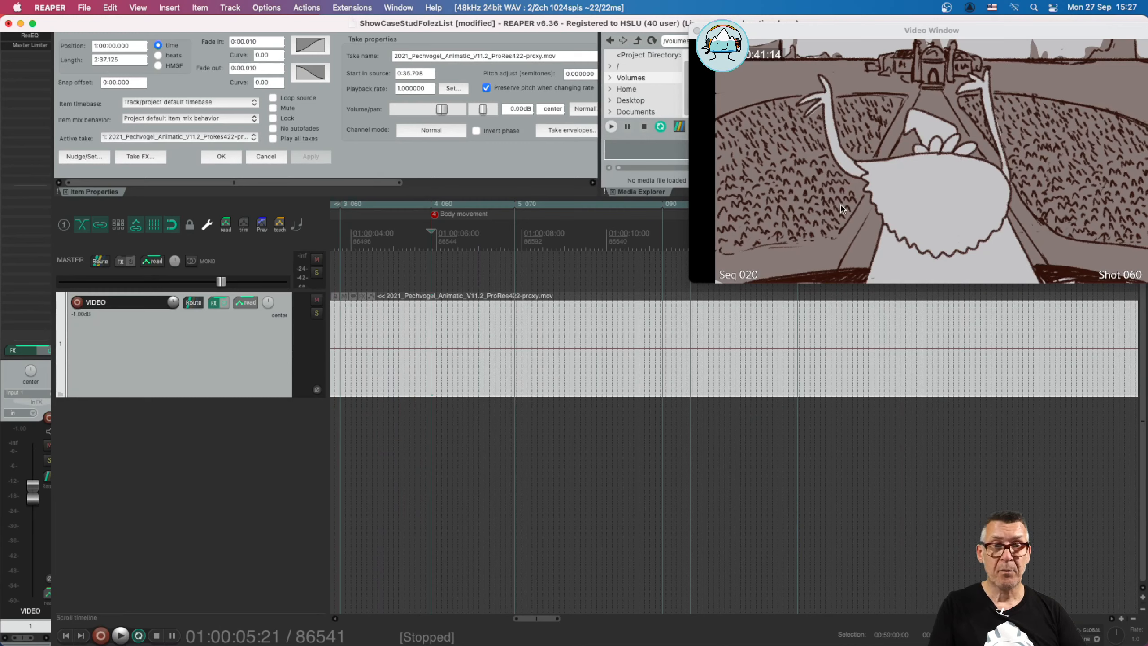
key(space)
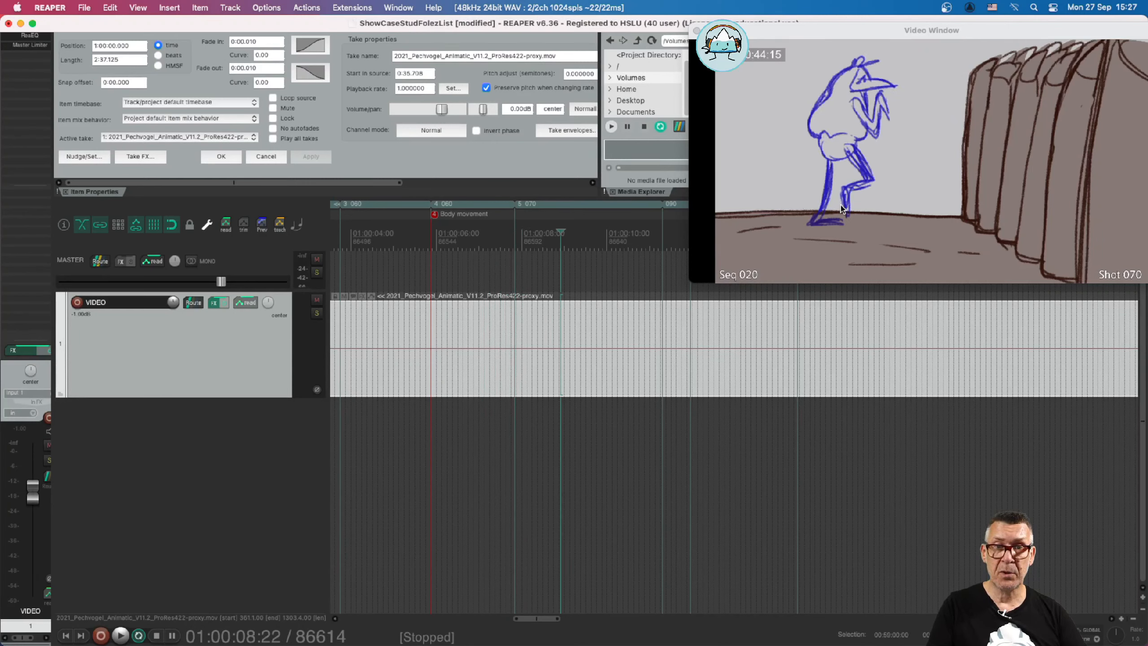
key(Left)
key(Left)
key(Left)
key(Left)
key(Left)
key(Left)
key(Left)
key(Left)
key(Left)
key(Left)
key(Left)
key(Left)
key(Left)
key(Left)
key(Left)
key(Left)
key(Left)
key(Left)
key(Left)
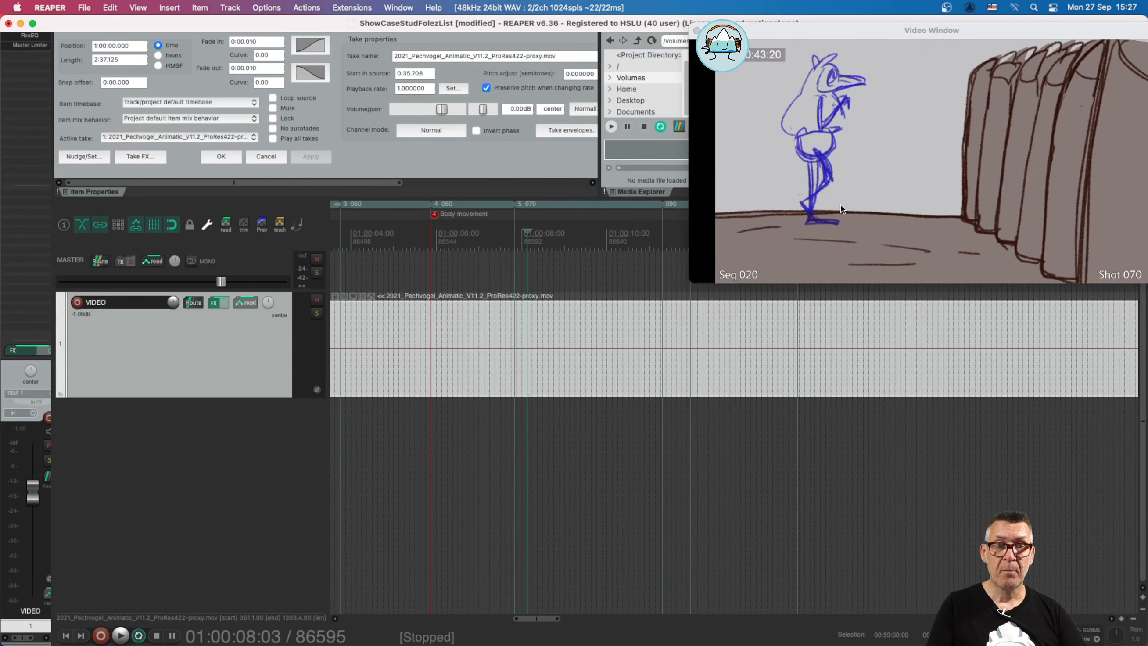
key(Left)
key(Left)
key(Left)
key(Left)
key(Left)
key(Left)
key(Left)
key(Left)
key(Right)
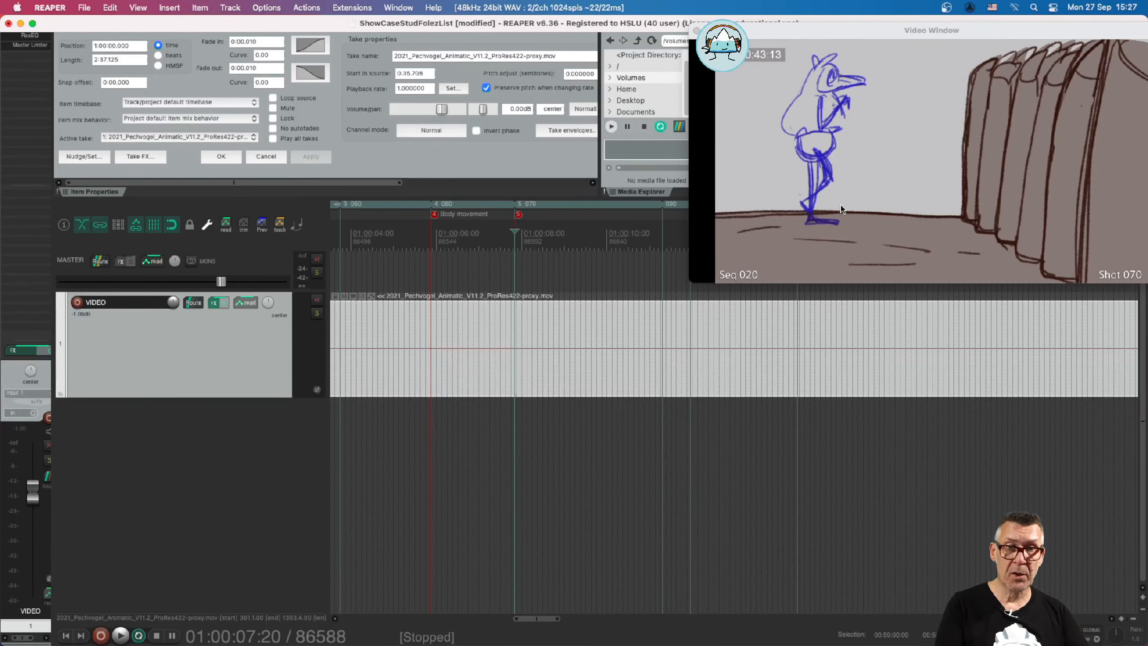
Step: Name the marker at the start of shot 070, at 01:00:07:20, Steps
double_click(519, 214)
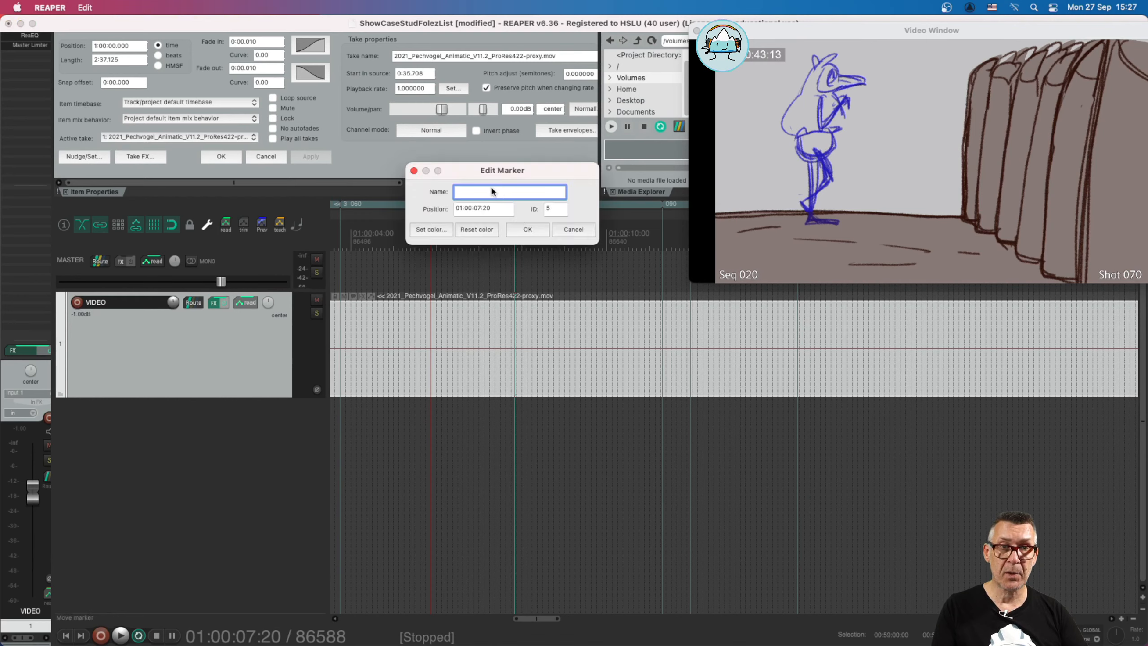
text(Steps)
key(Return)
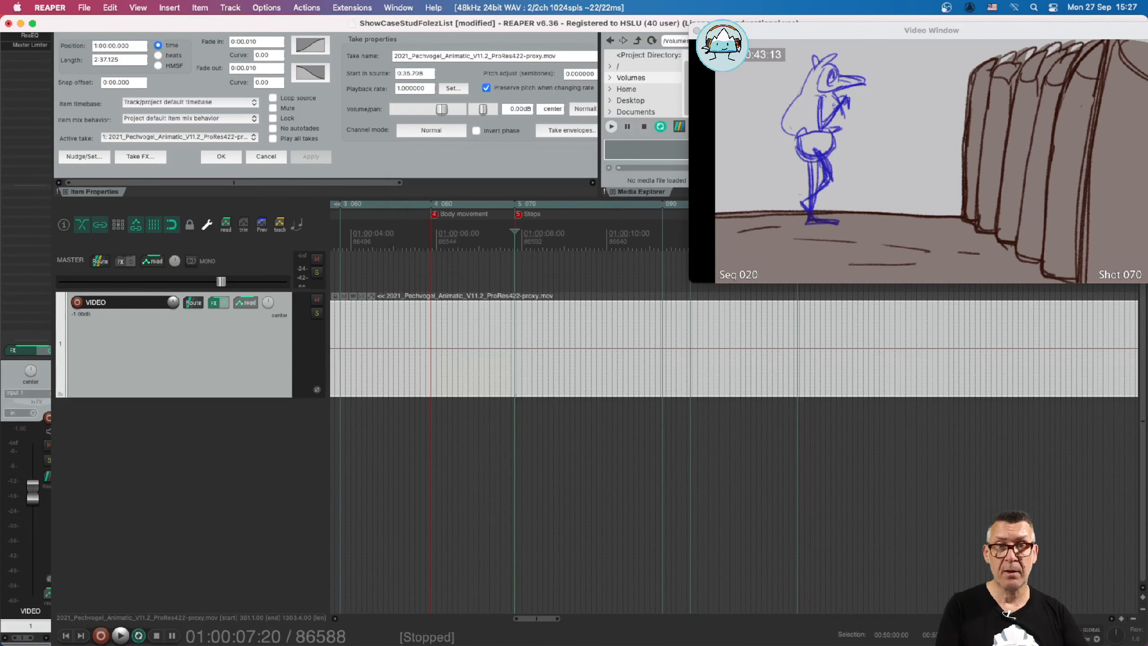
Step: Step frame by frame through shot 070 and place the edit cursor at 01:00:10:22, just before the bird is pushed back
click(543, 237)
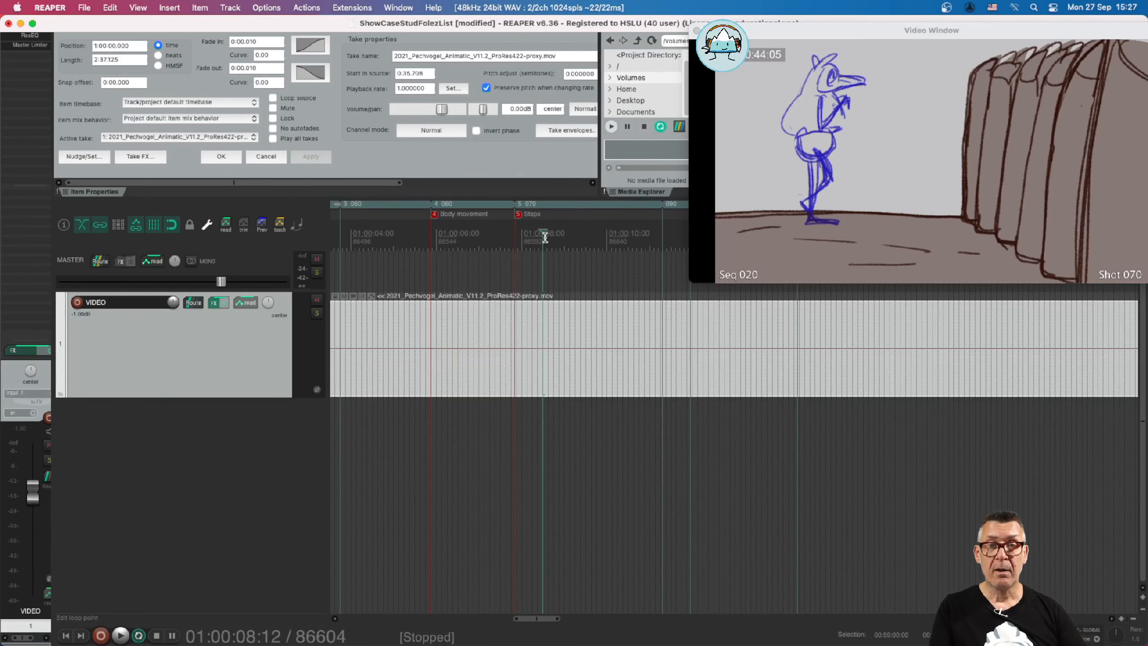
key(Right)
key(Right)
key(Right)
key(Right)
key(Right)
key(Right)
key(Right)
key(Right)
key(Right)
key(Right)
key(Right)
key(Right)
key(Right)
key(Right)
key(Right)
key(Right)
key(Right)
key(Right)
key(Right)
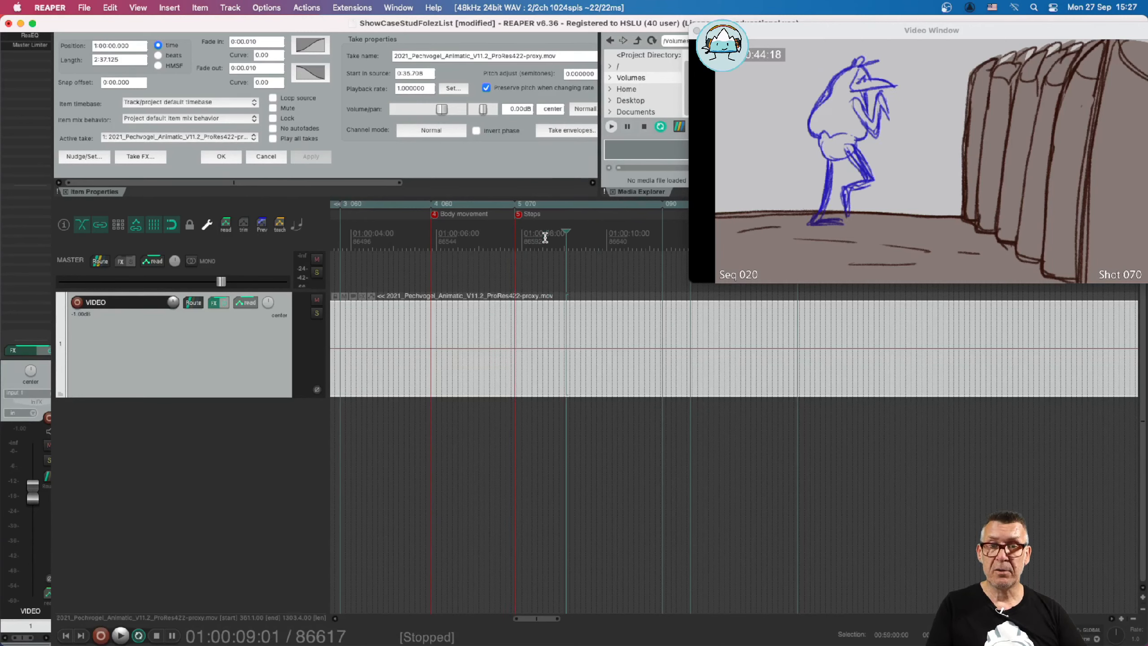
key(Right)
key(Right)
key(Right)
key(Right)
key(Right)
key(Right)
key(Right)
key(Right)
key(Right)
key(Right)
key(Right)
key(Right)
key(Right)
key(Right)
key(Right)
key(Right)
key(Right)
key(Right)
key(Right)
key(Right)
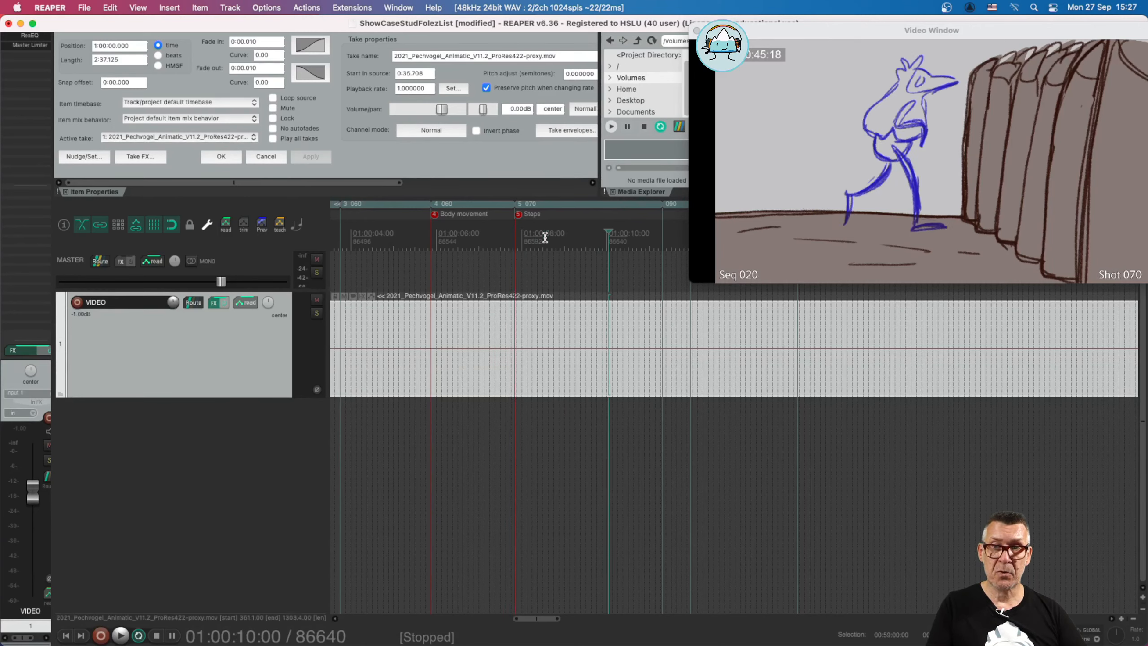
key(Right)
key(Right)
key(Right)
key(Right)
key(Right)
key(Right)
key(Right)
key(Right)
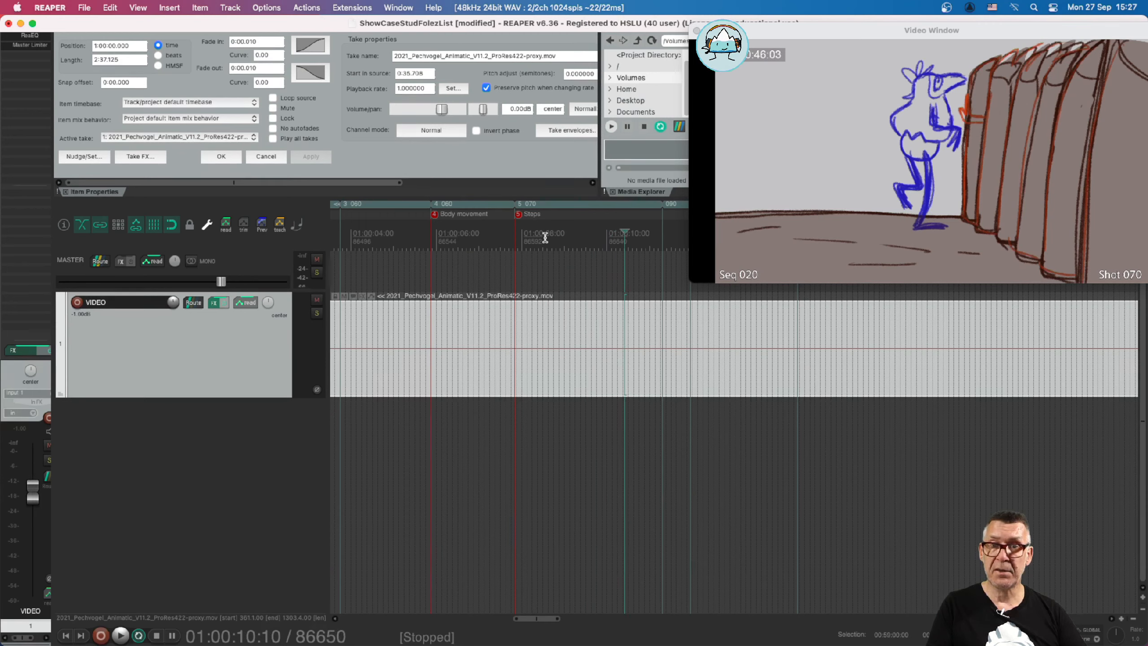
key(Right)
key(Right)
key(Right)
key(Right)
key(Right)
key(Right)
key(Right)
key(Right)
key(Right)
key(Right)
key(Right)
key(Right)
key(Right)
key(Right)
key(Right)
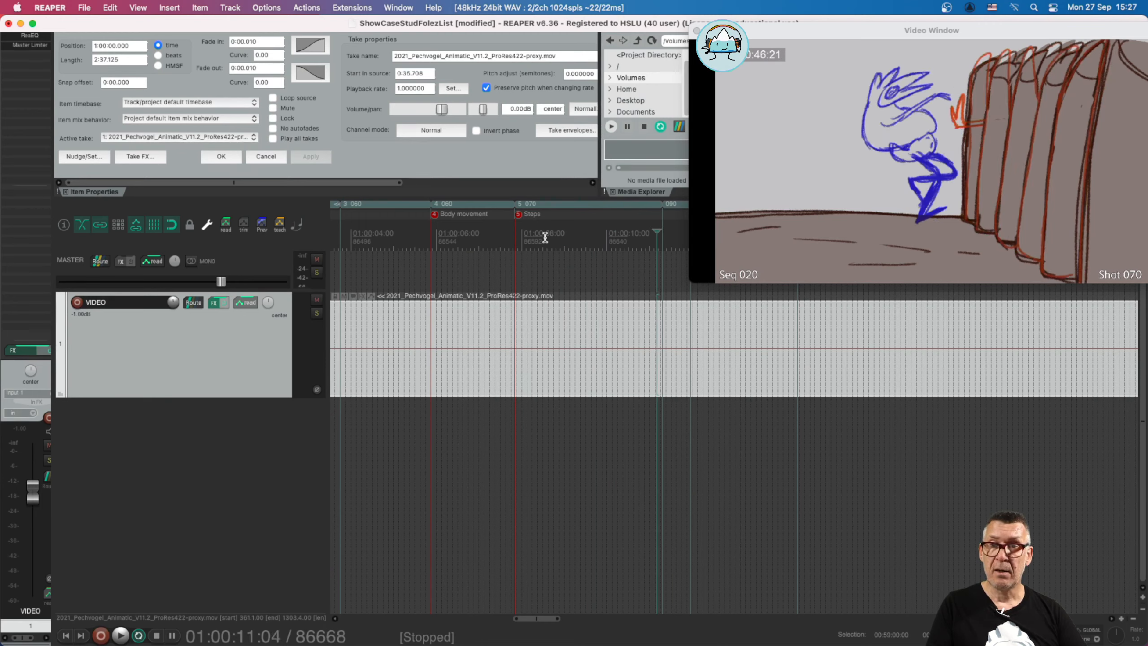
key(Left)
key(Left)
key(Left)
key(Left)
key(Left)
key(Left)
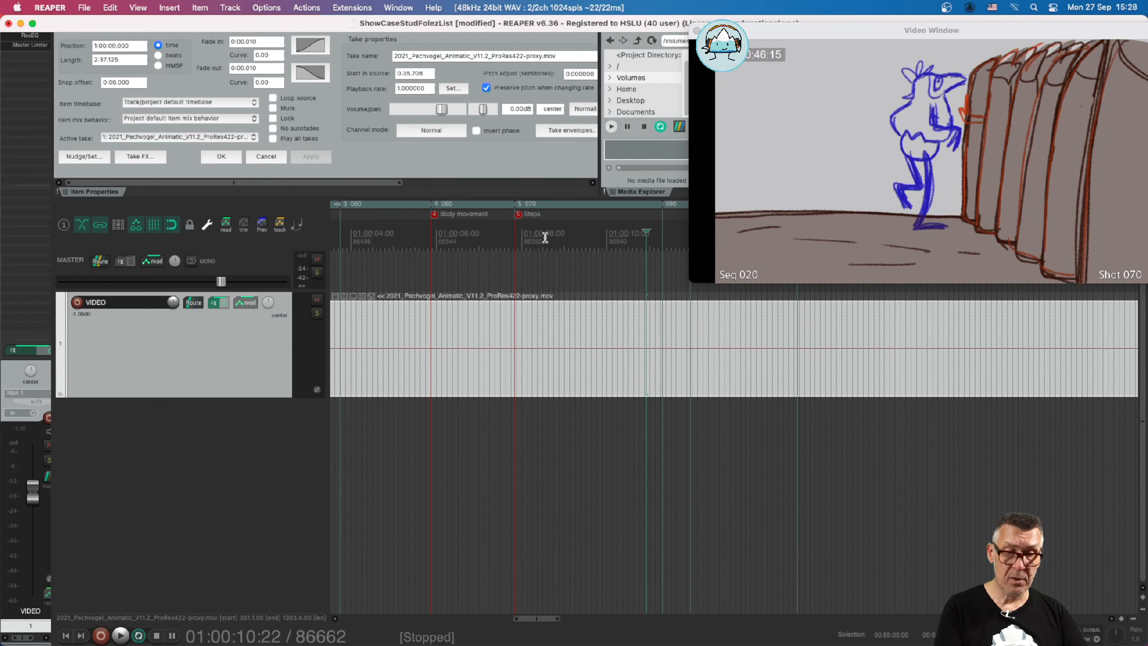
Step: Add a marker at 01:00:10:22 and name it Push Bird
key(m)
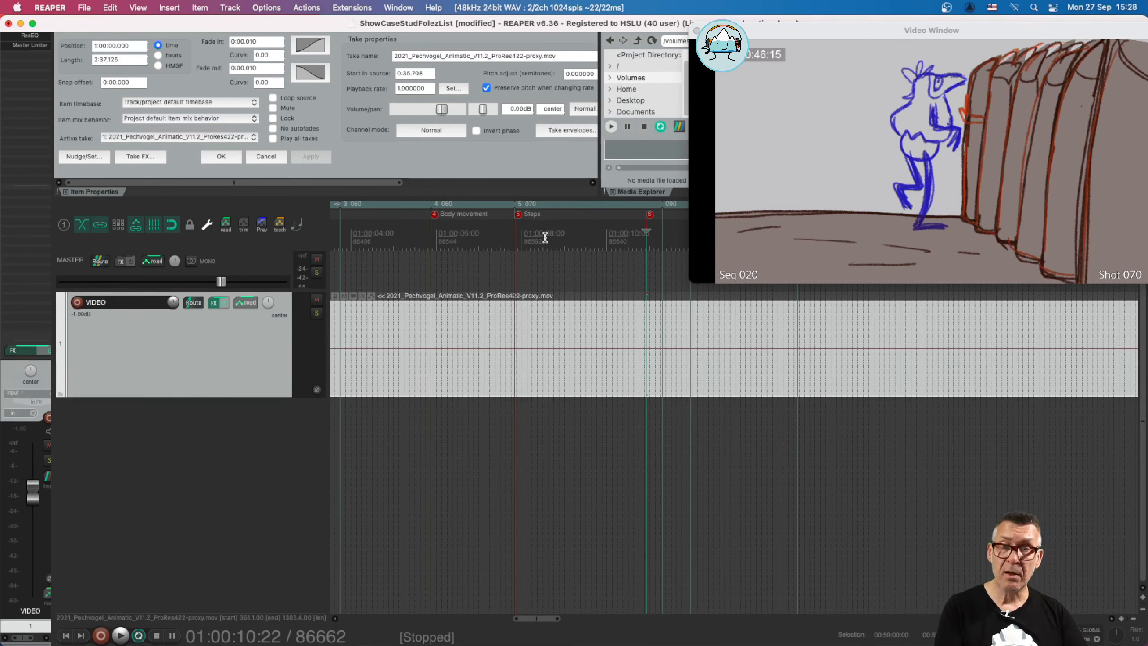
double_click(650, 214)
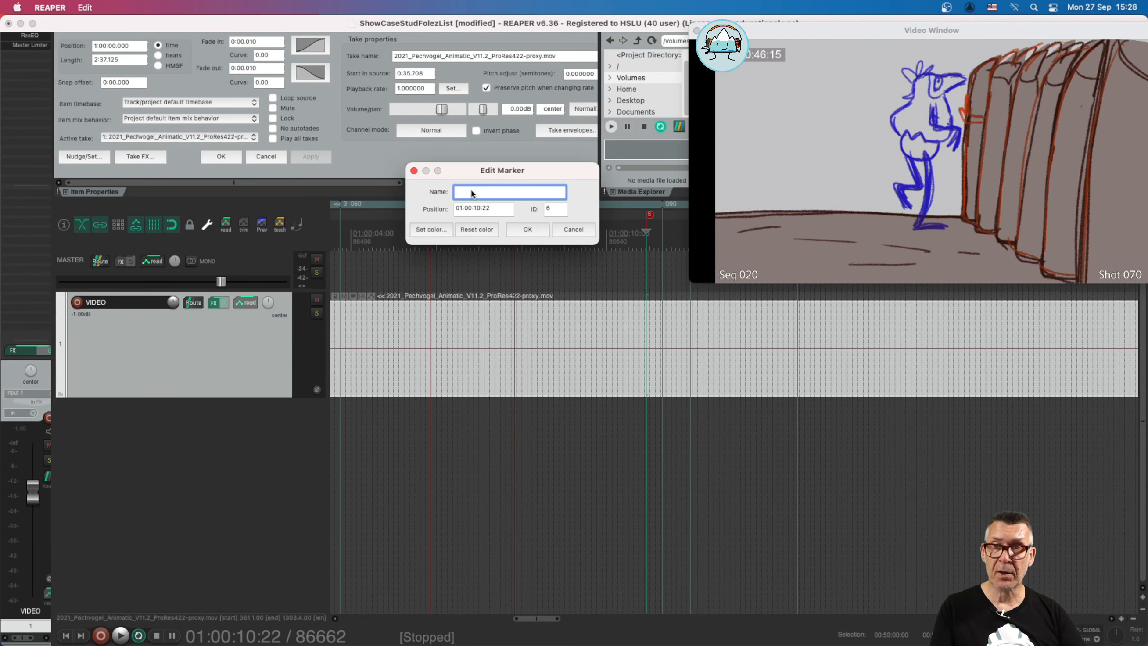
text(Pus)
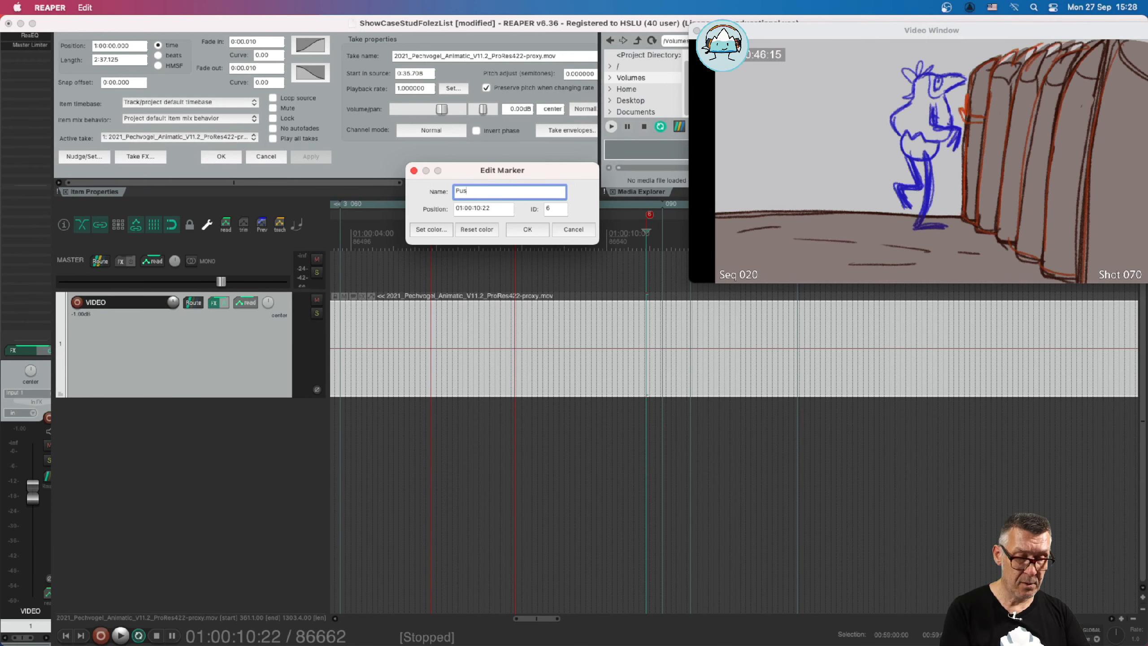
text(h Bird)
key(Return)
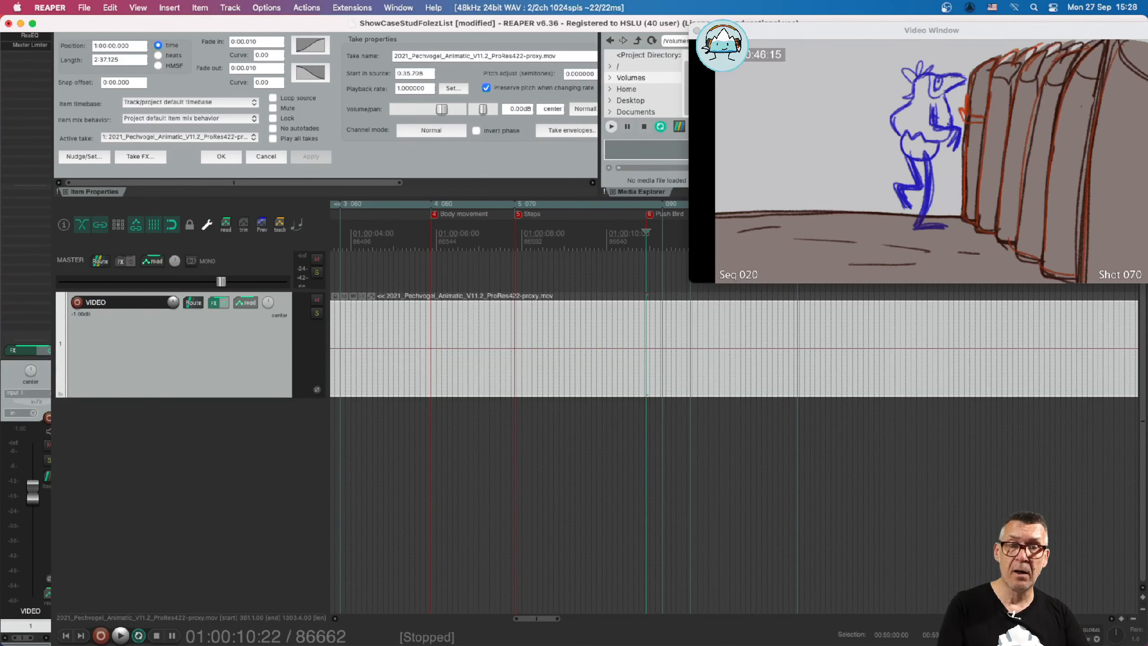
Step: Place the edit cursor on the first frame of shot 090, at 01:00:11:07
scroll(492, 265, right, 3)
scroll(491, 264, right, 3)
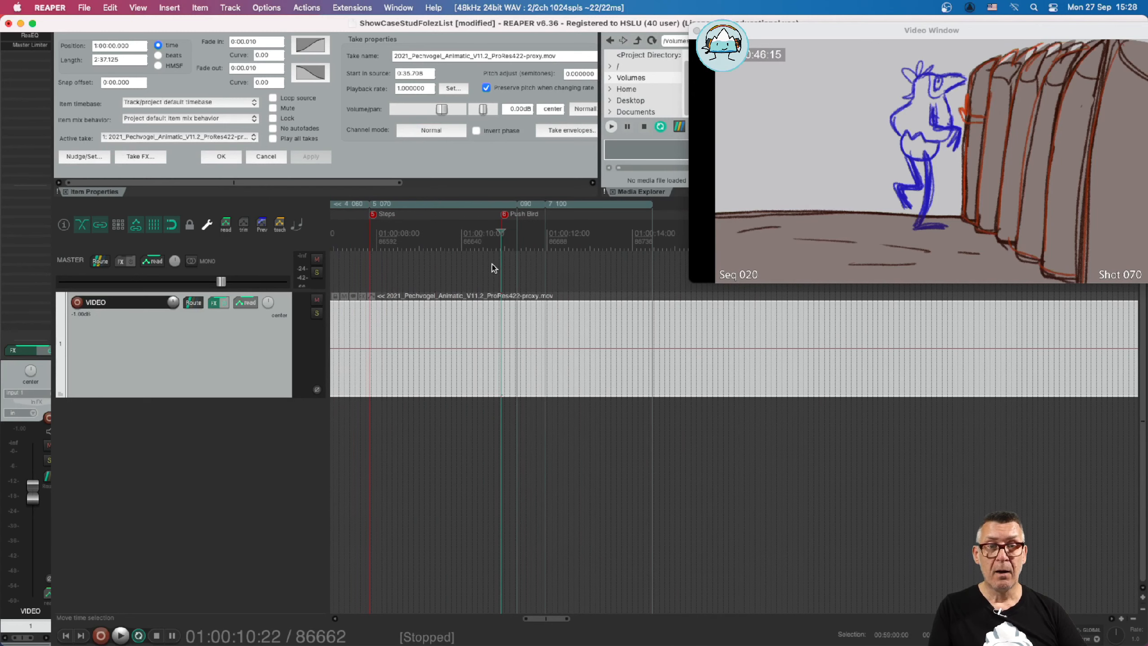
click(524, 238)
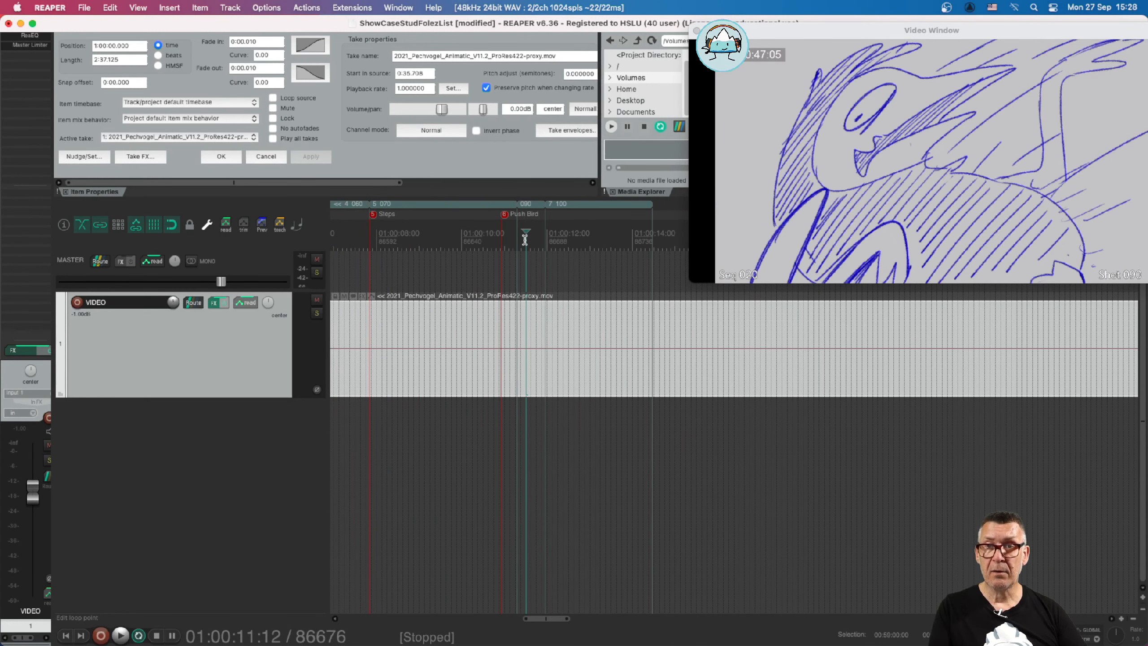
click(522, 249)
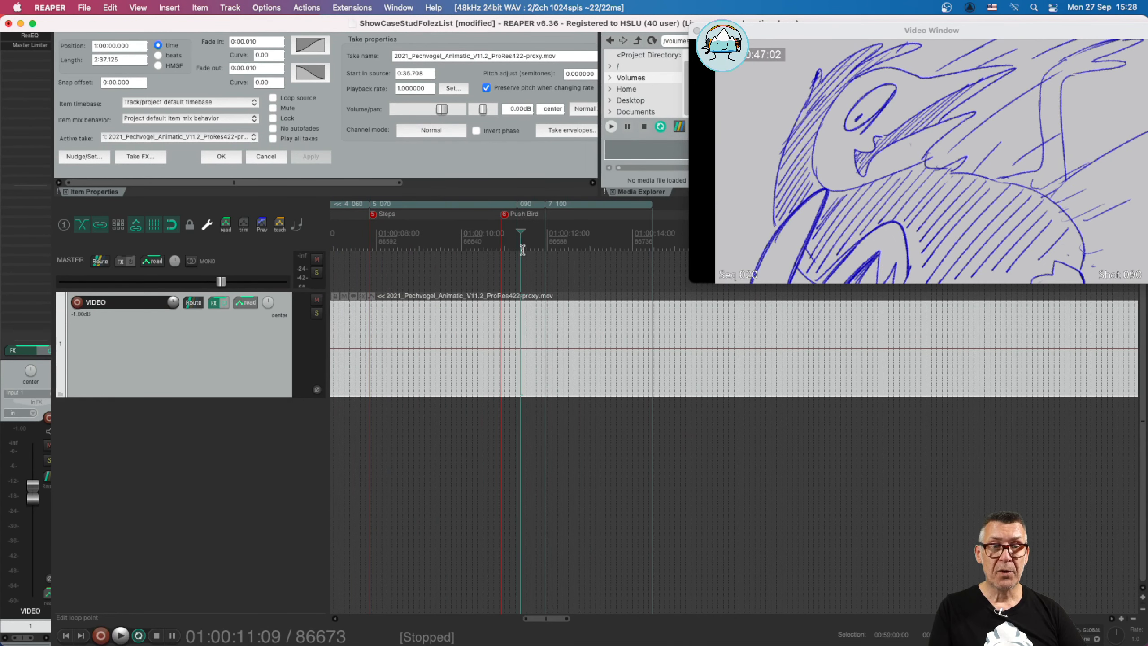
key(Left)
key(Left)
key(Left)
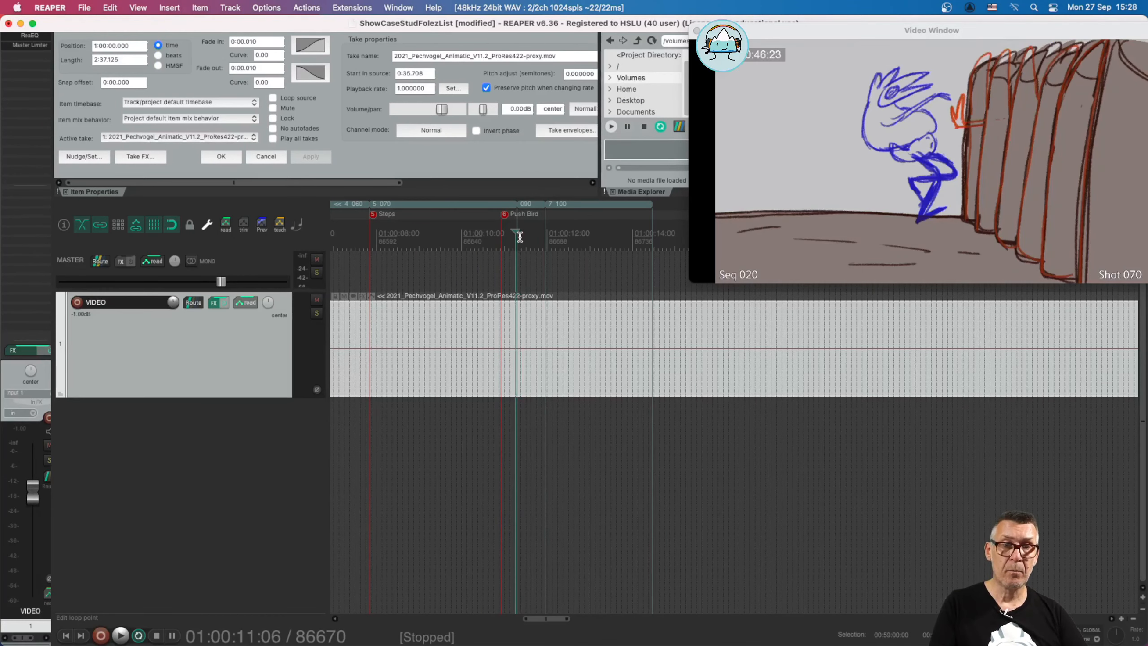
key(Right)
key(Right)
key(Left)
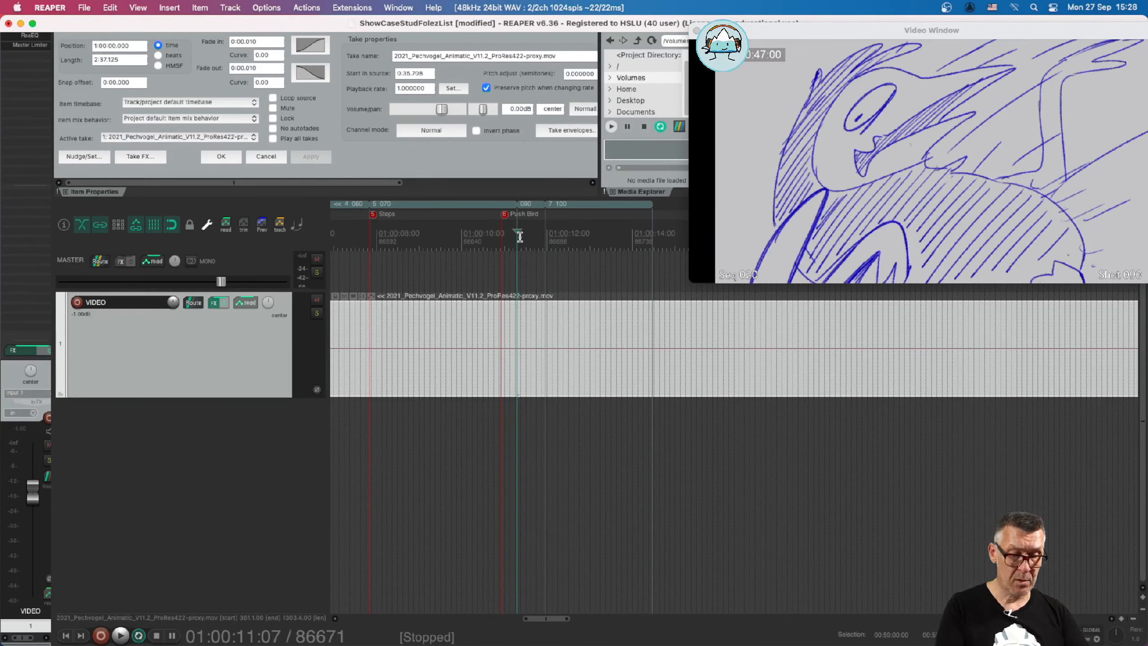
Step: Add a marker at the start of shot 090, at 01:00:11:07, and name it Falling Bird
key(m)
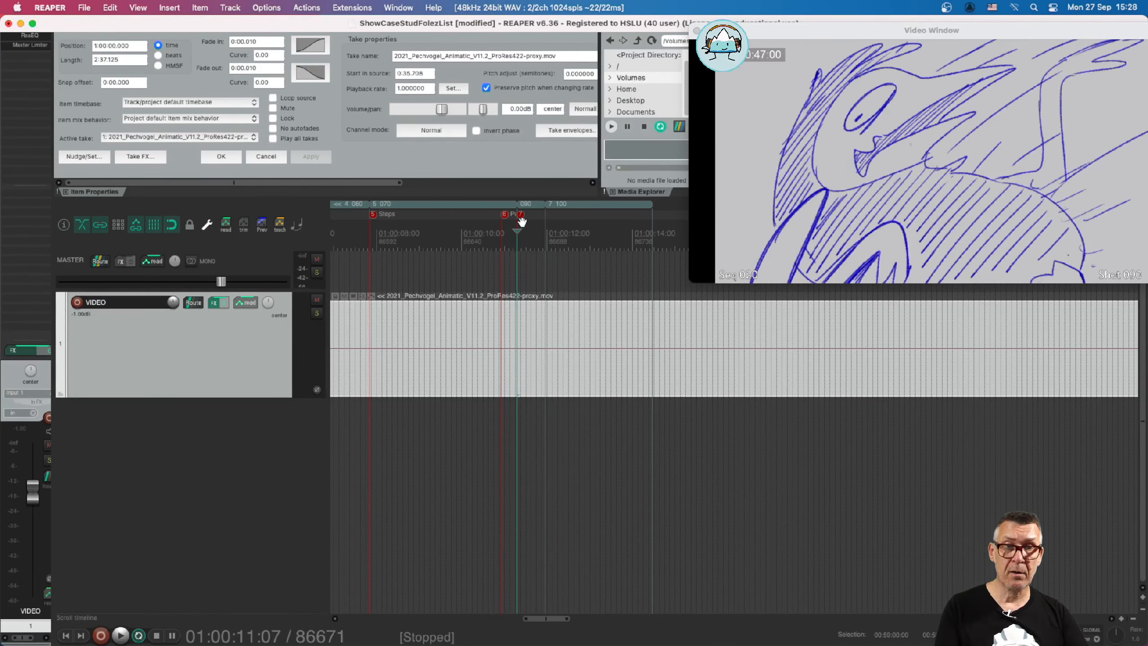
double_click(521, 216)
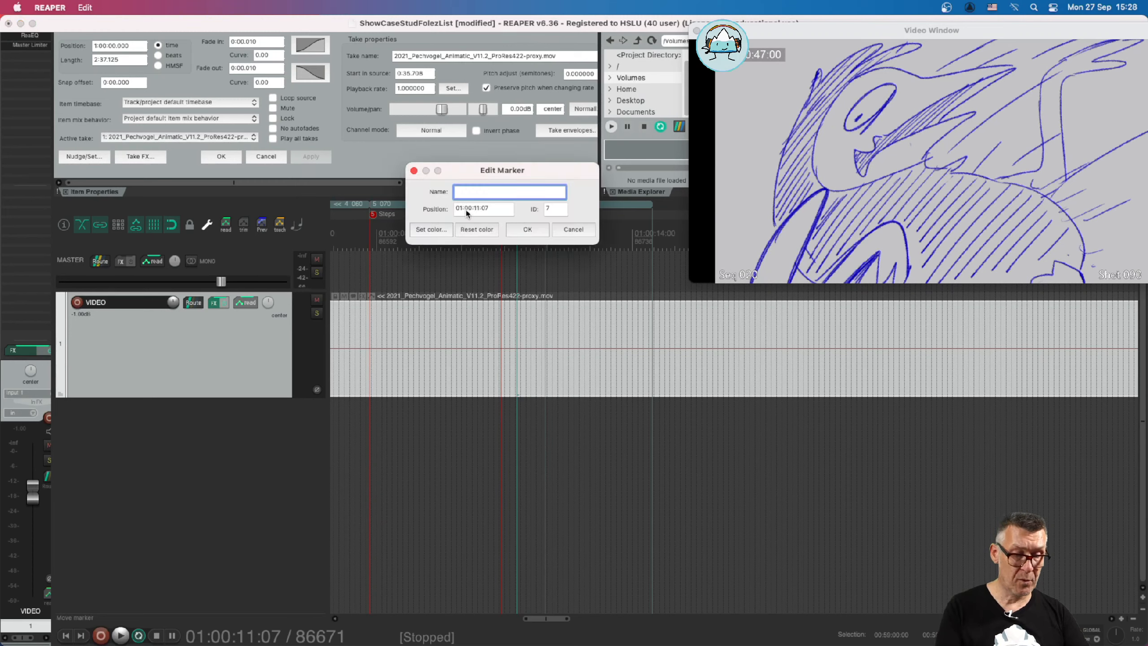
text(Falling Bird)
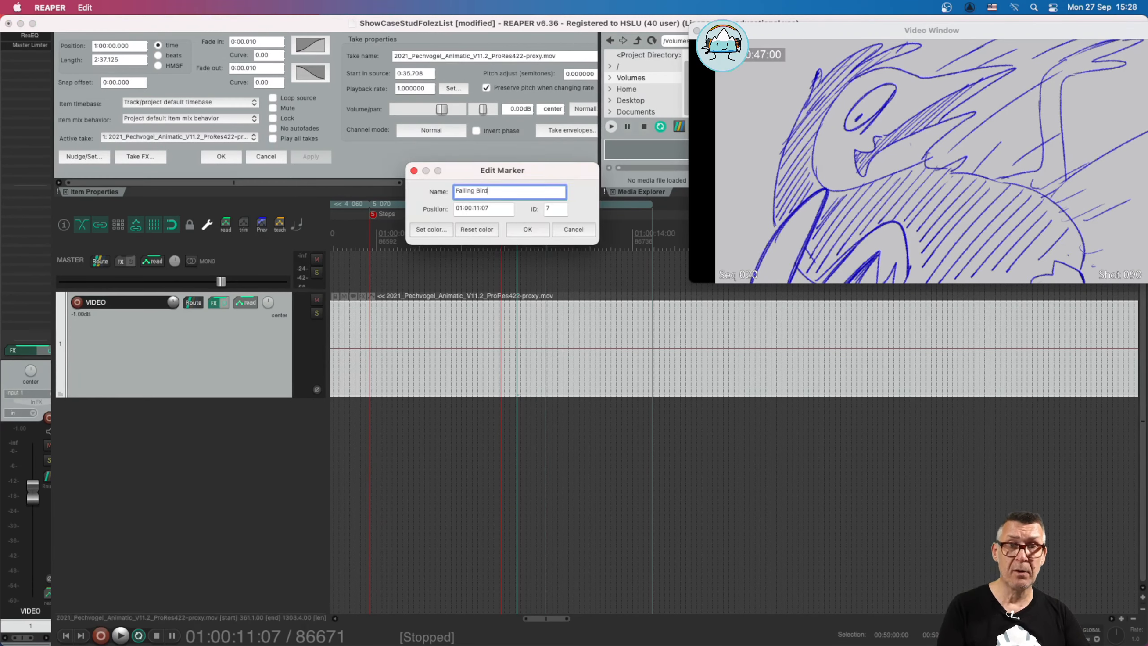
key(Return)
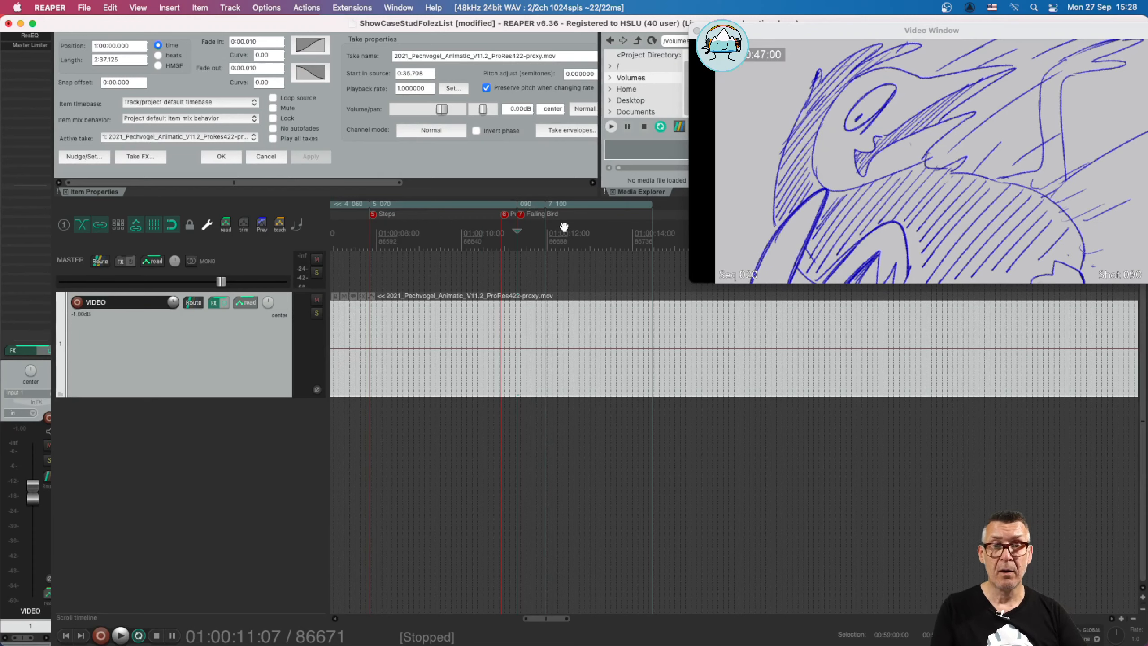
Step: Add a marker in shot 100 at 01:00:11:23 and name it Fall on Shell
click(537, 244)
click(546, 244)
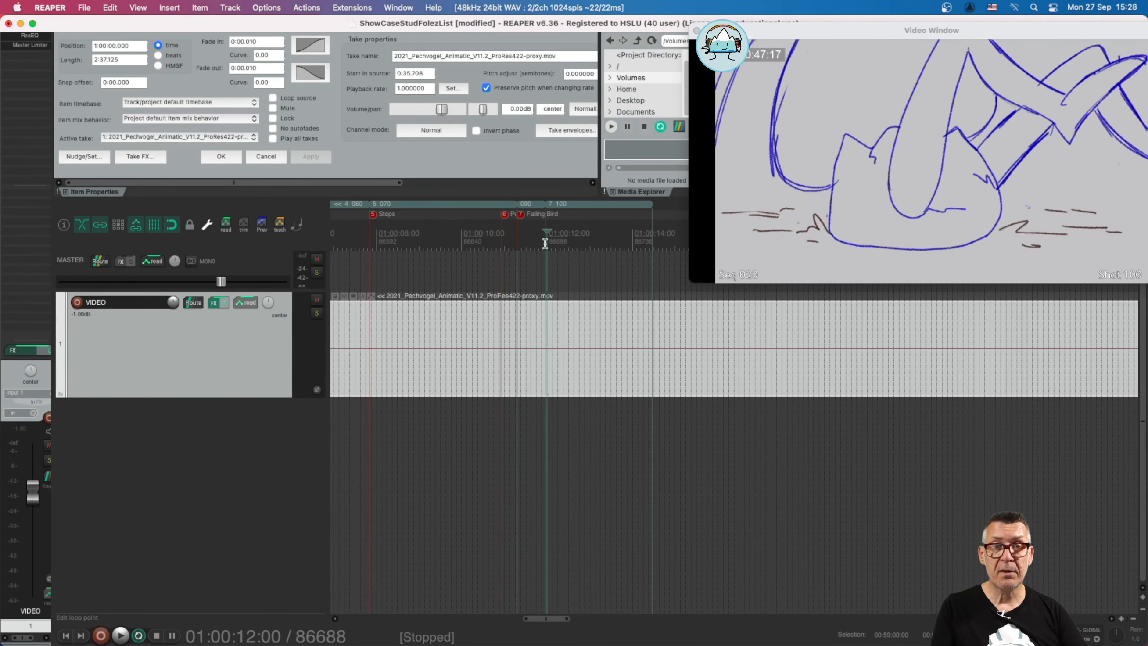
click(546, 245)
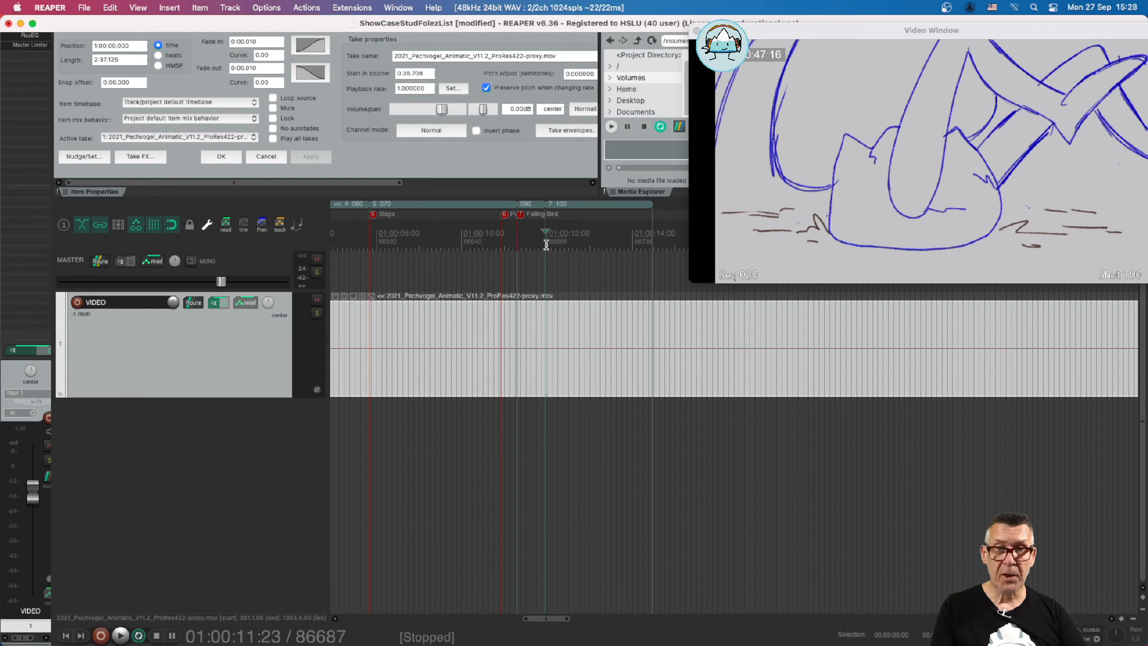
key(m)
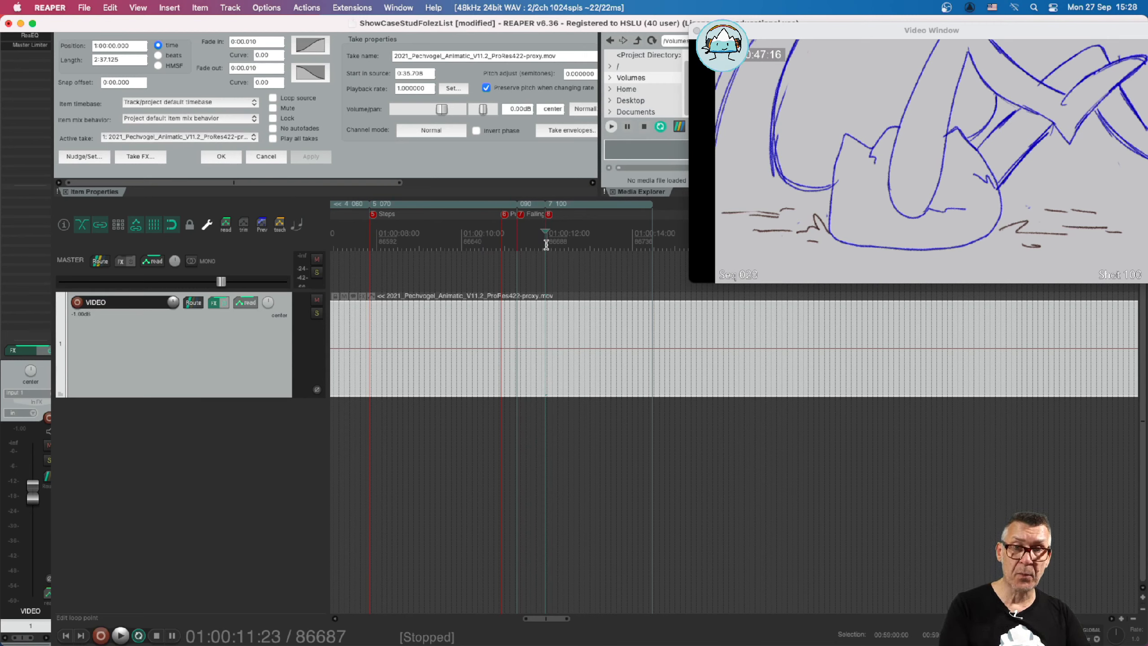
double_click(550, 215)
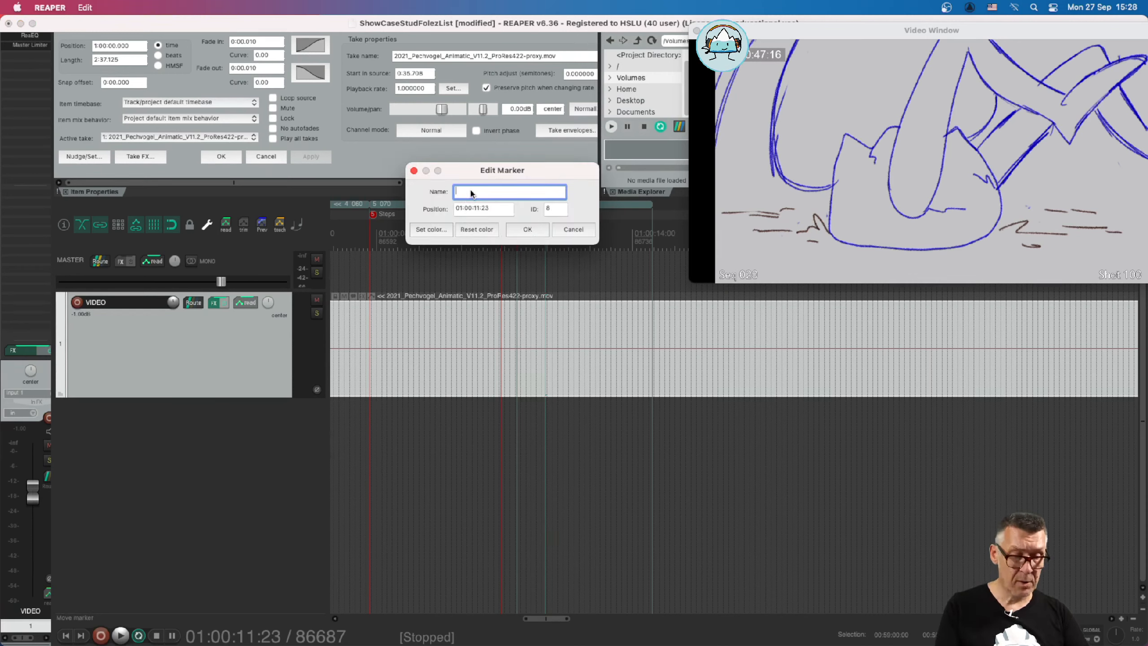
text(Fall)
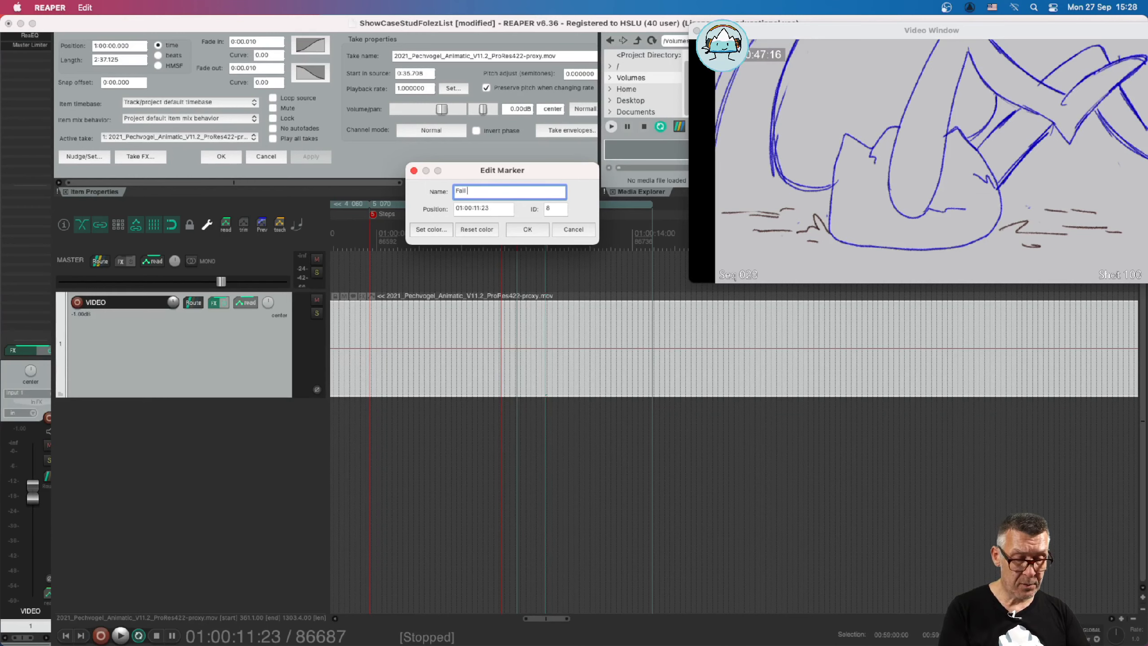
text( on Shell)
key(Return)
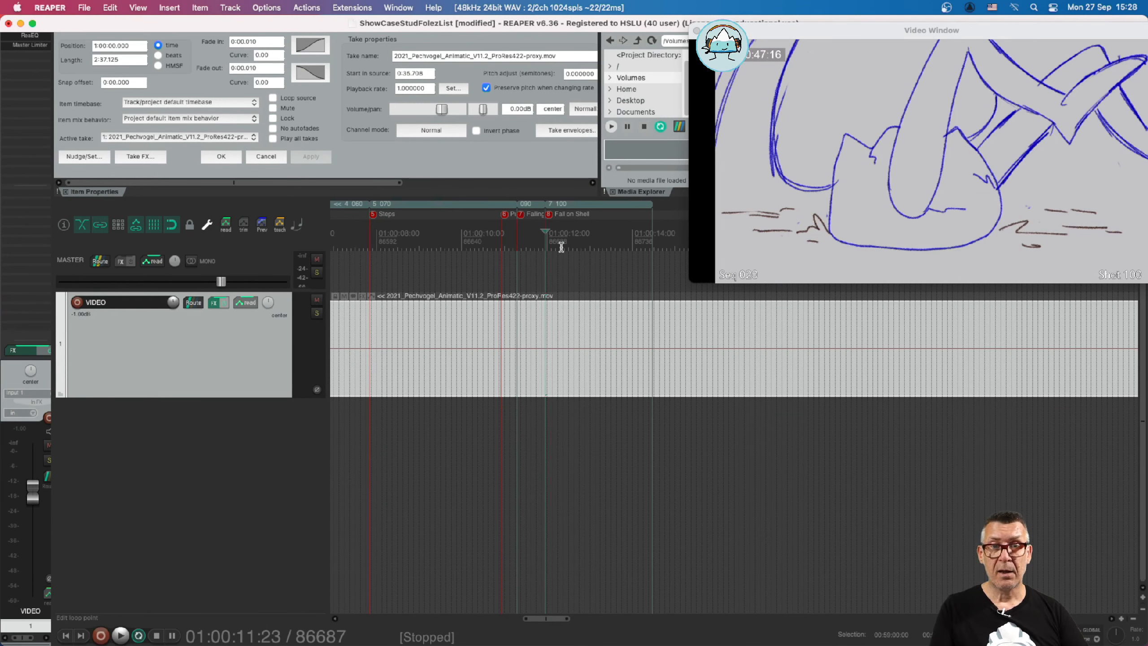
Step: Step frame by frame through shot 100 and place the edit cursor at 01:00:13:11, where the shell bursts into pieces
key(Right)
key(Right)
key(Right)
key(Right)
key(Right)
key(Right)
key(Right)
key(Right)
key(Right)
key(Right)
key(Right)
key(Right)
key(Right)
key(Right)
key(Right)
key(Right)
key(Right)
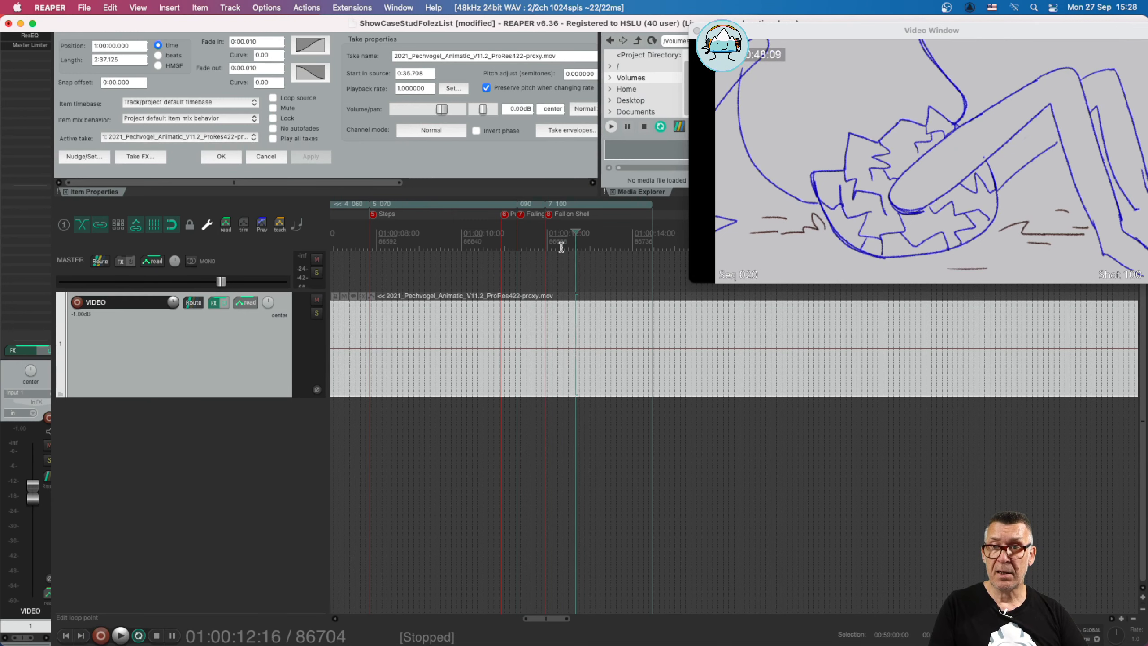
key(Right)
key(Right)
key(Right)
key(Right)
key(Right)
key(Right)
key(Right)
key(Right)
key(Right)
key(Right)
key(Right)
key(Right)
key(Right)
key(Right)
key(Right)
key(Right)
key(Right)
key(Right)
key(Right)
key(Right)
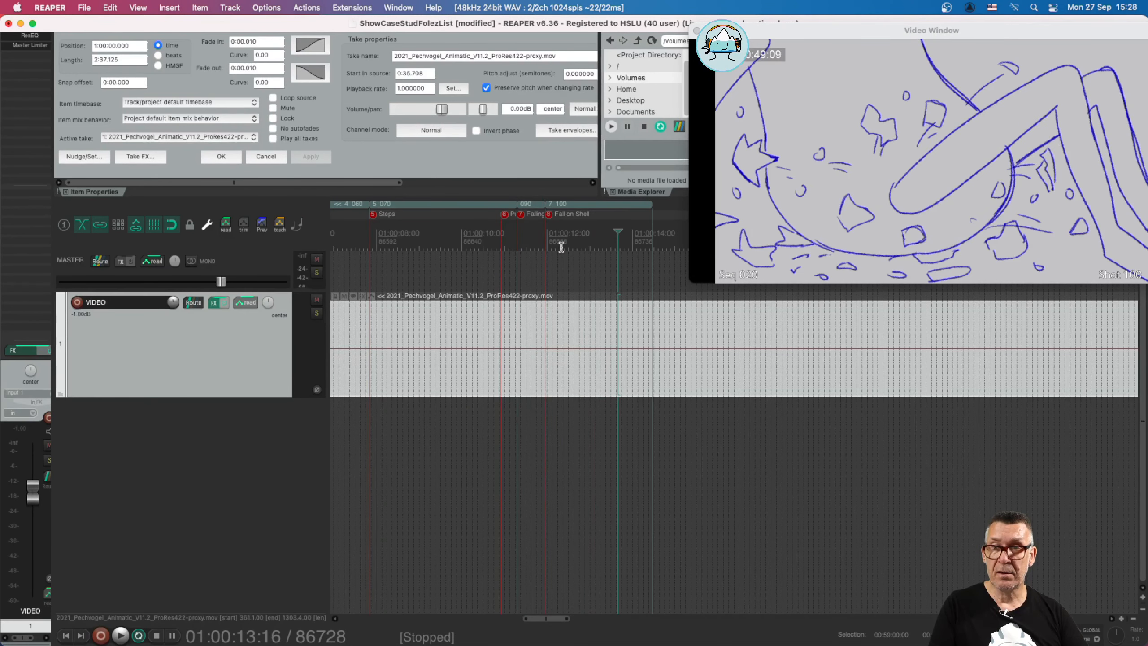
key(Left)
key(Left)
key(Left)
key(Left)
key(Left)
key(Left)
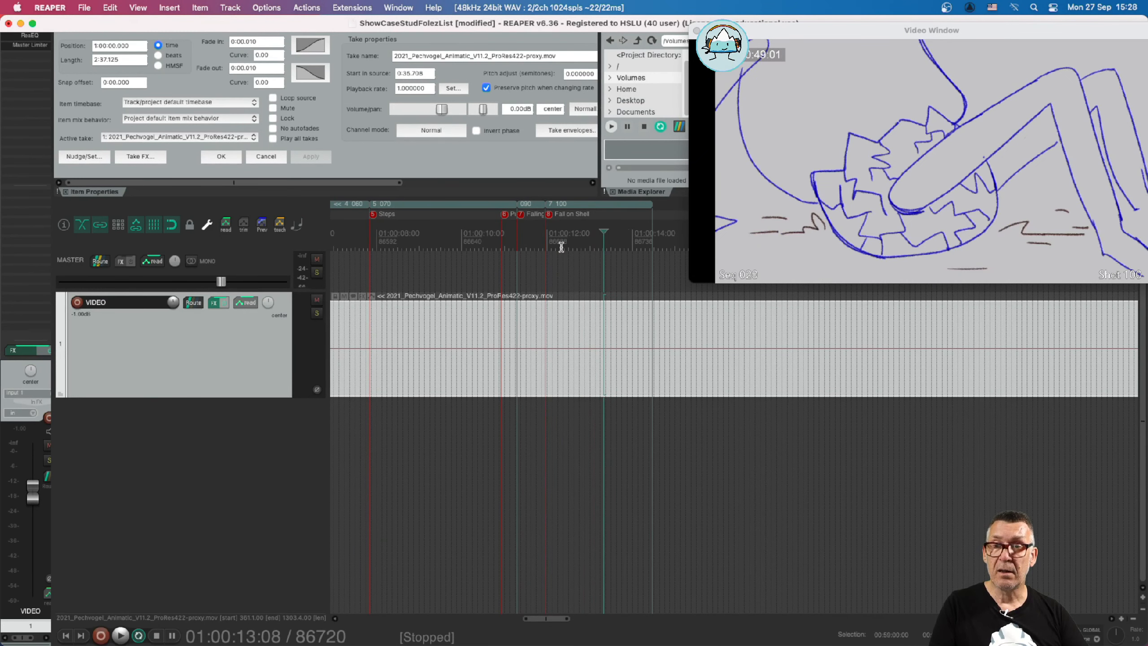
key(Right)
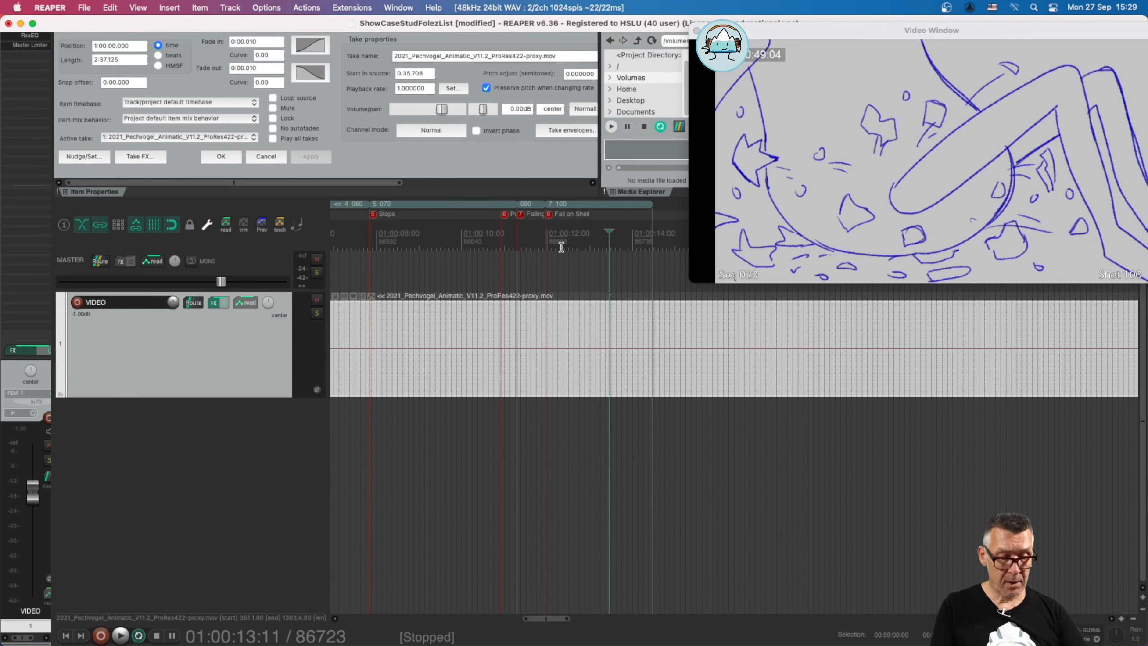
Step: Add a marker at 01:00:13:11 and name it Shell falls apart
key(m)
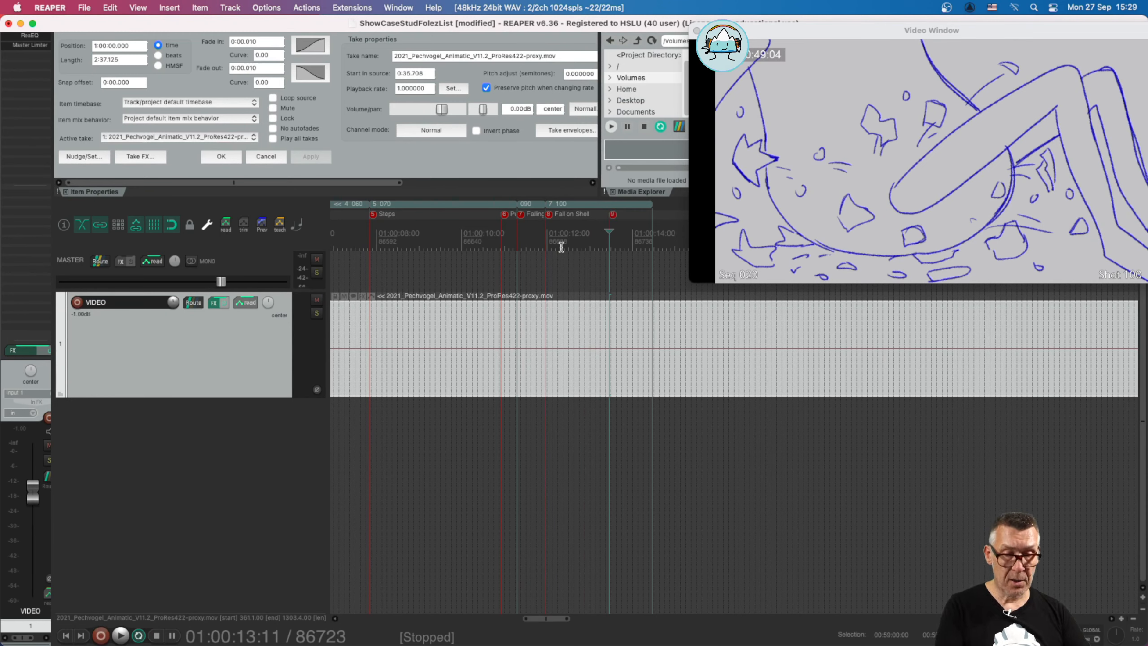
double_click(613, 216)
text(S)
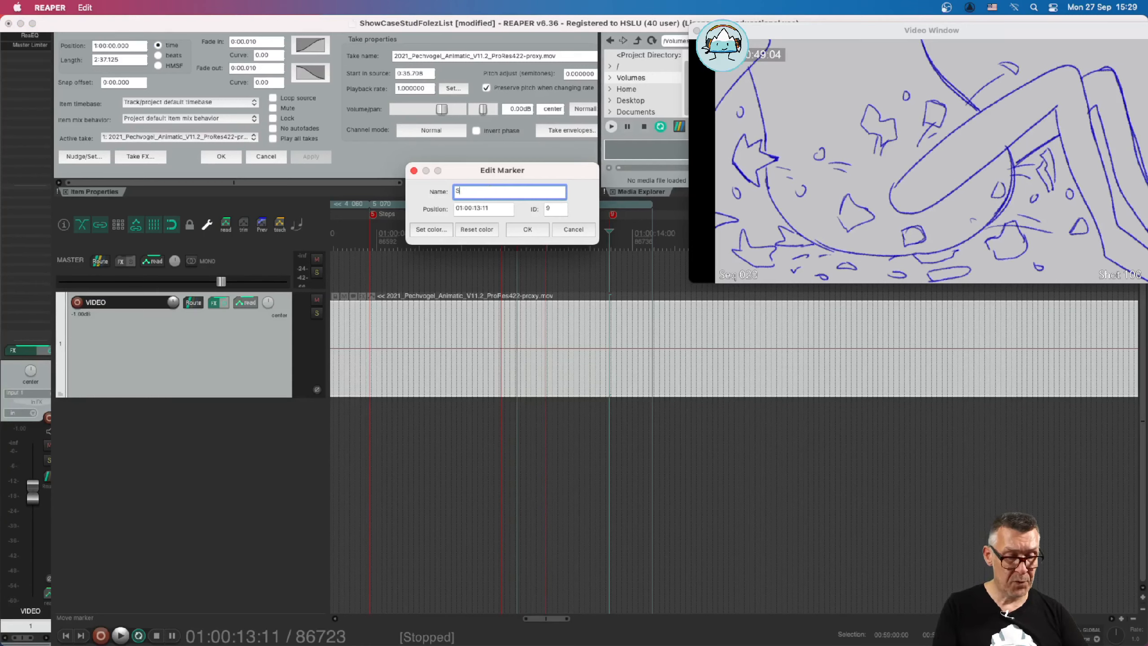
text(hell)
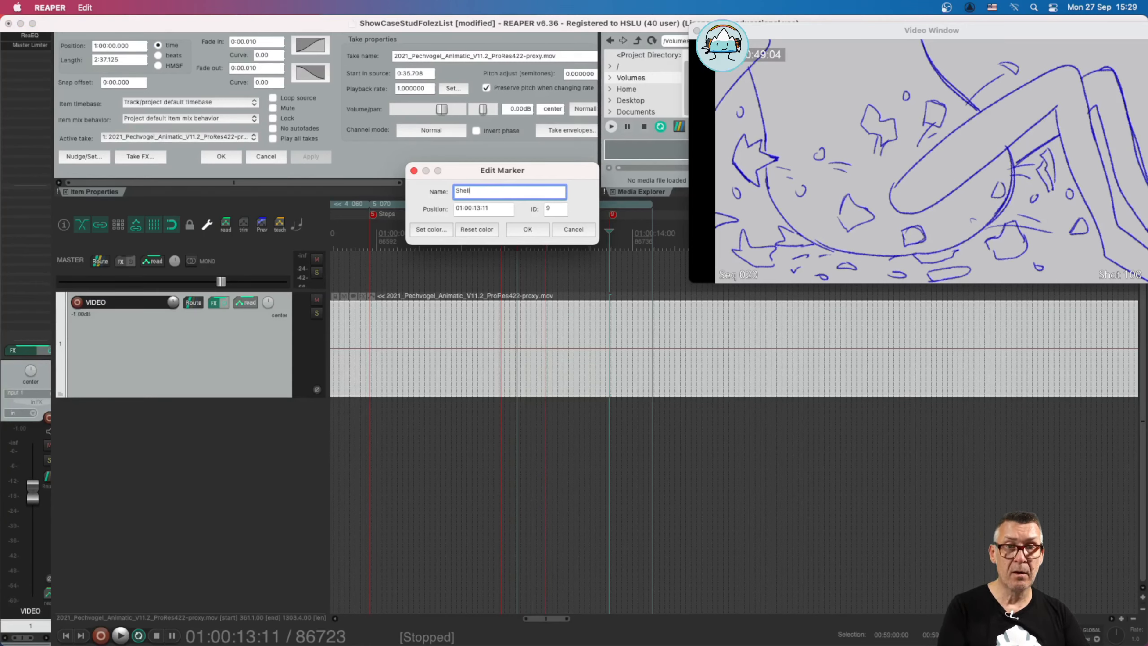
text( falls )
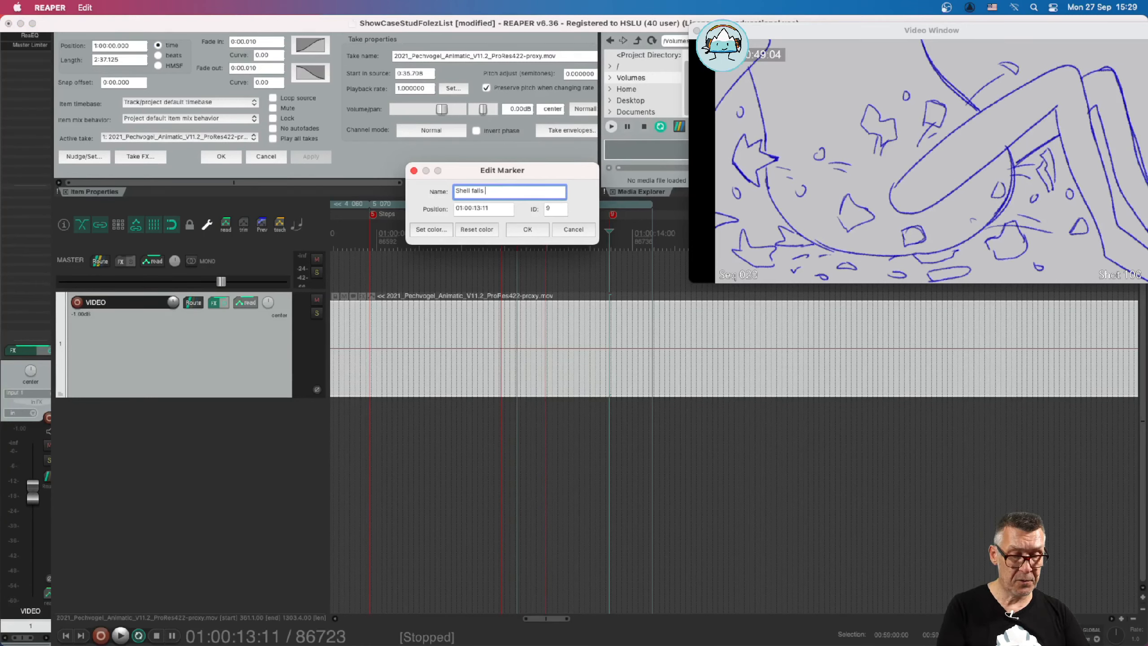
text(apart)
key(Return)
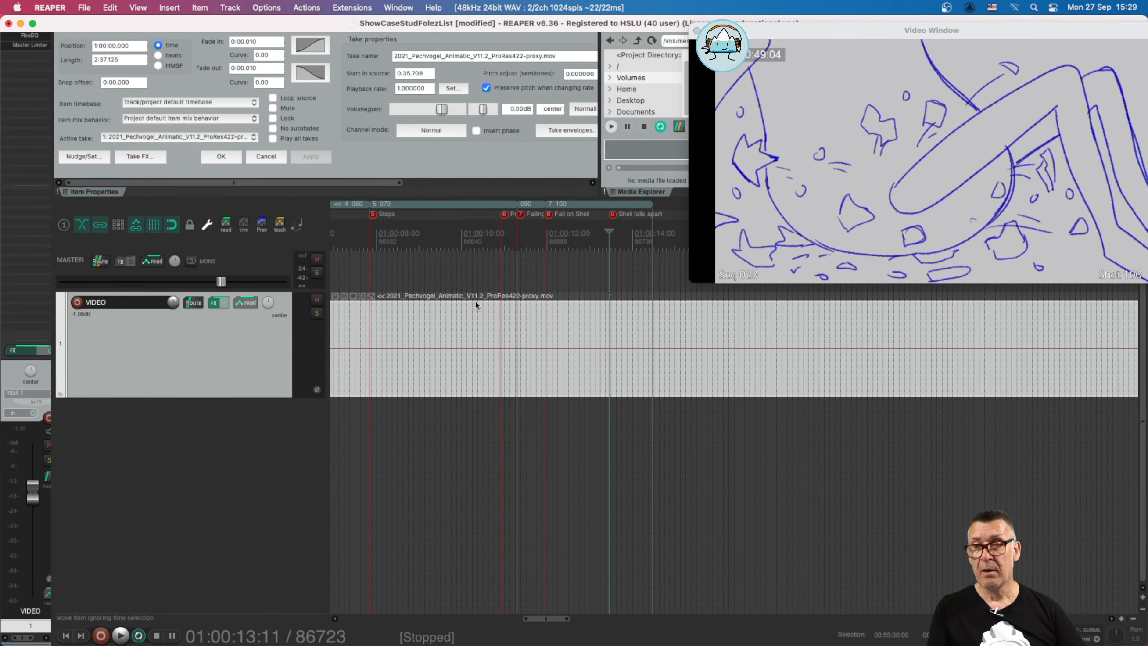
scroll(519, 287, down, 5)
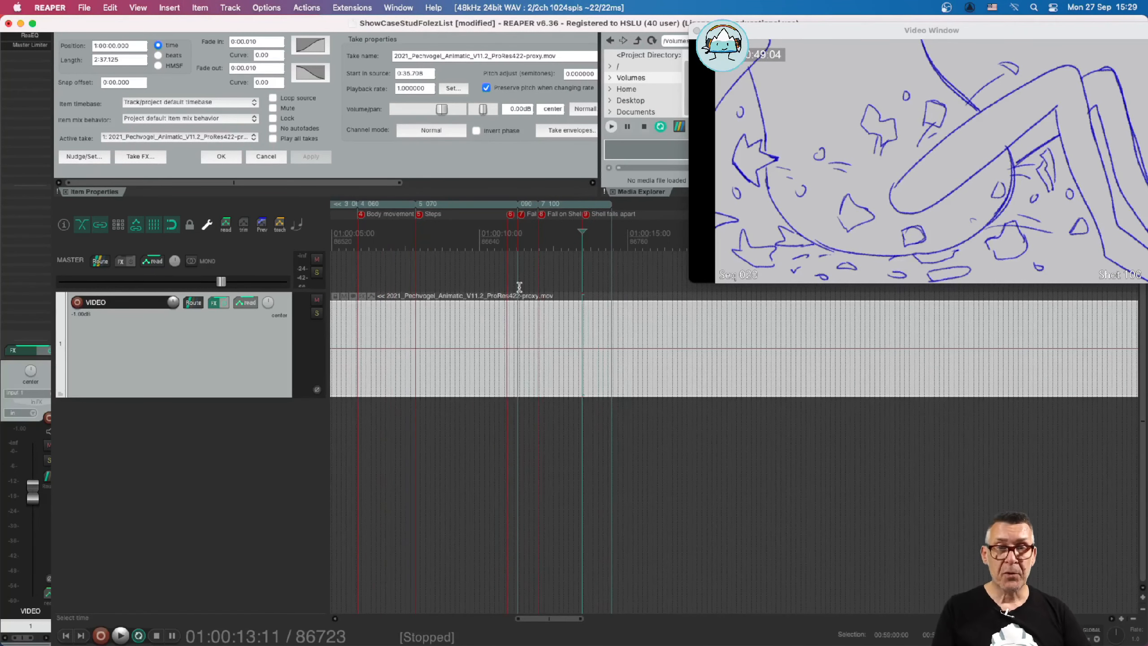
Step: Open the Region/Marker Manager to list all of the project's markers and regions
scroll(518, 289, down, 5)
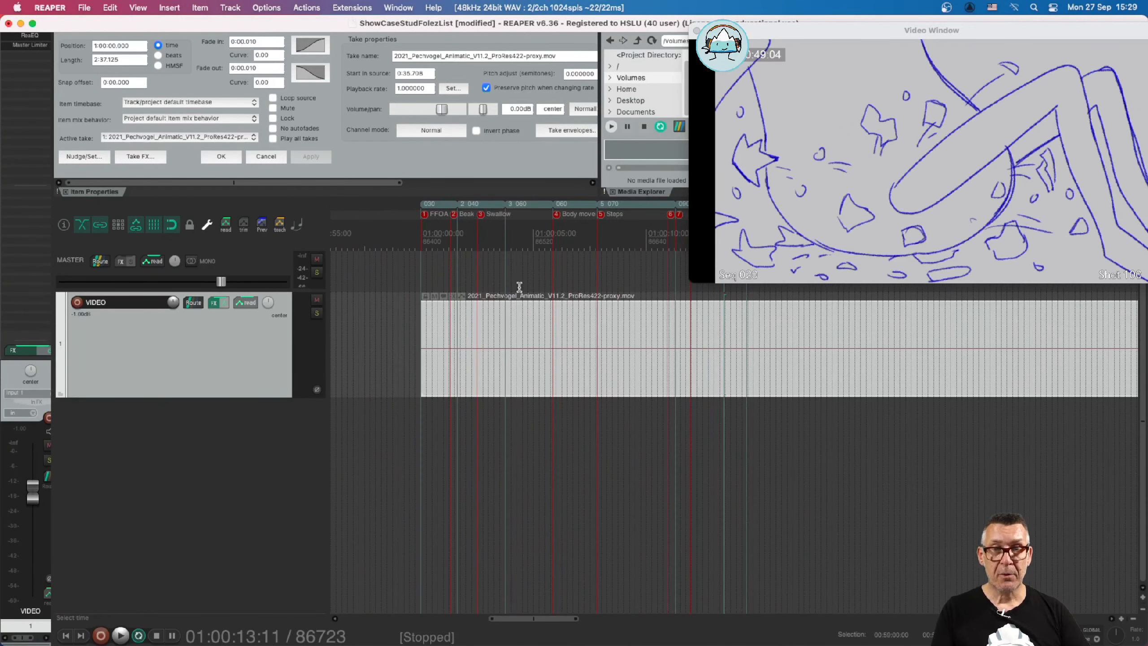
scroll(519, 289, right, 3)
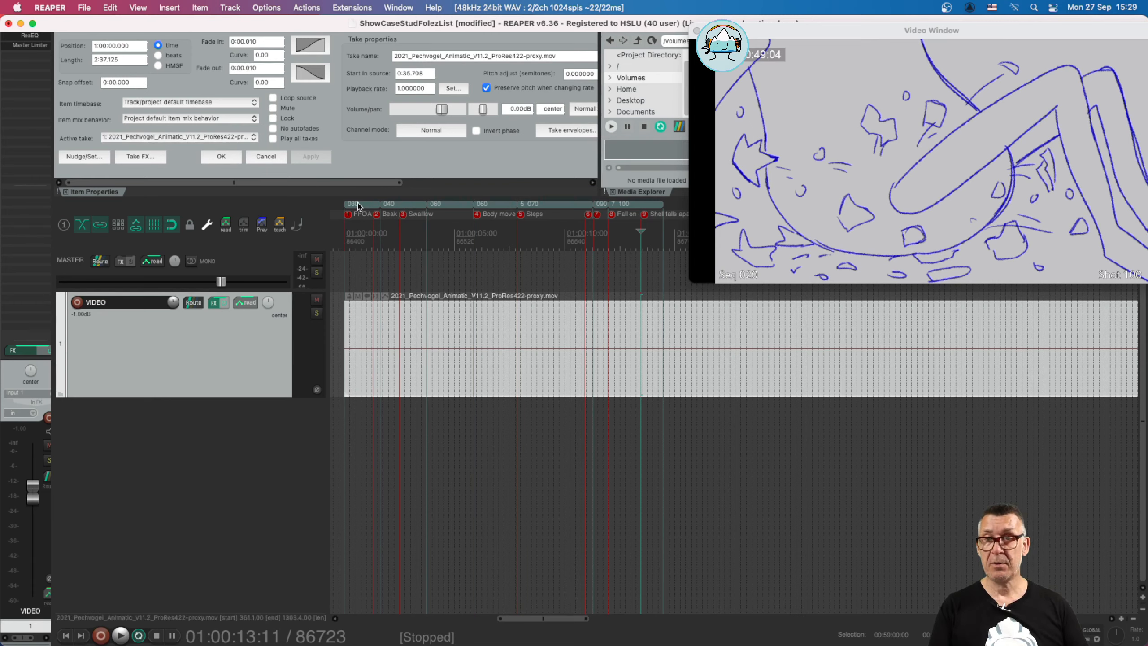
key(alt+super+r)
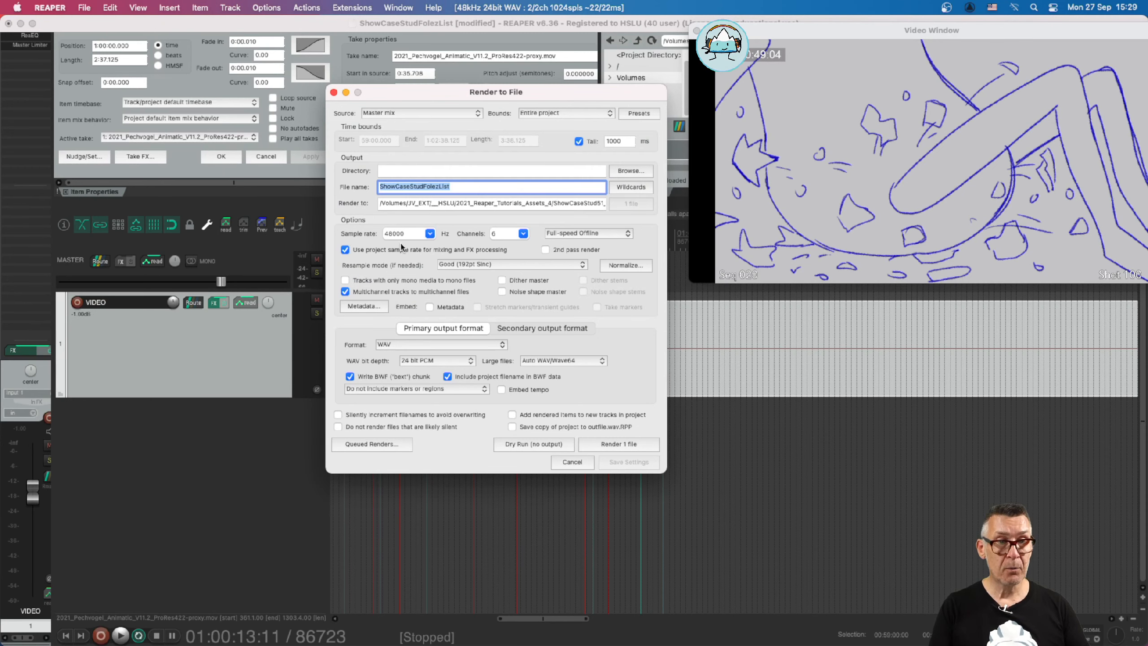
key(Escape)
key(alt+shift+super+r)
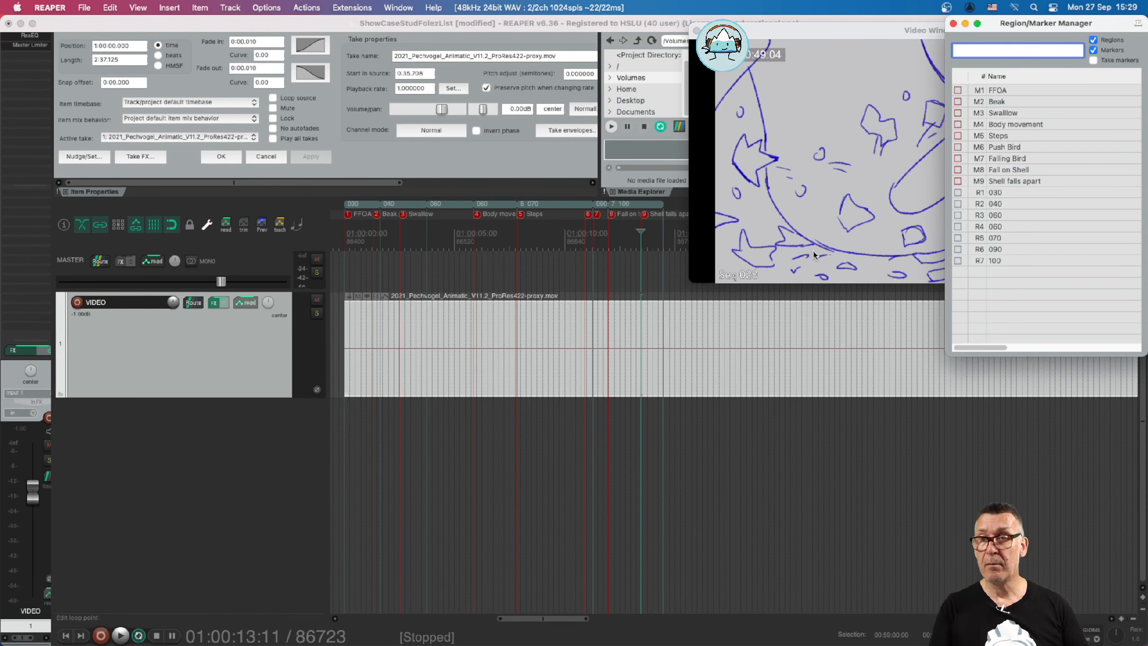
Step: Jump to the Beak marker, region R1 030 and region R4 060 from the Region/Marker Manager, and clear the selection
click(997, 101)
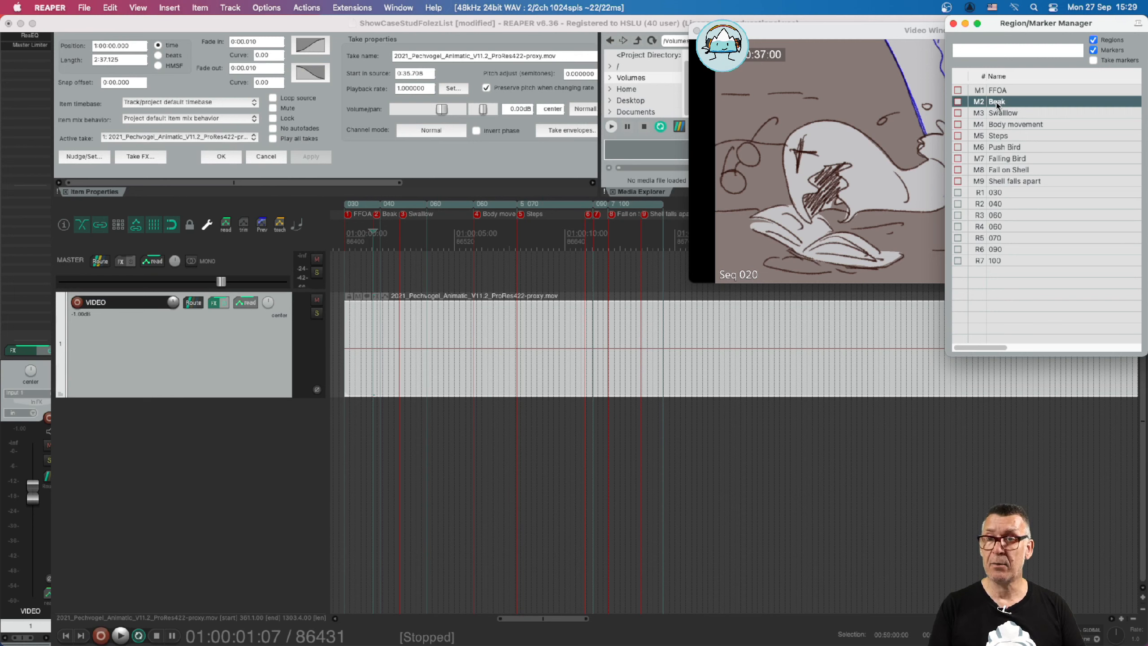
click(993, 194)
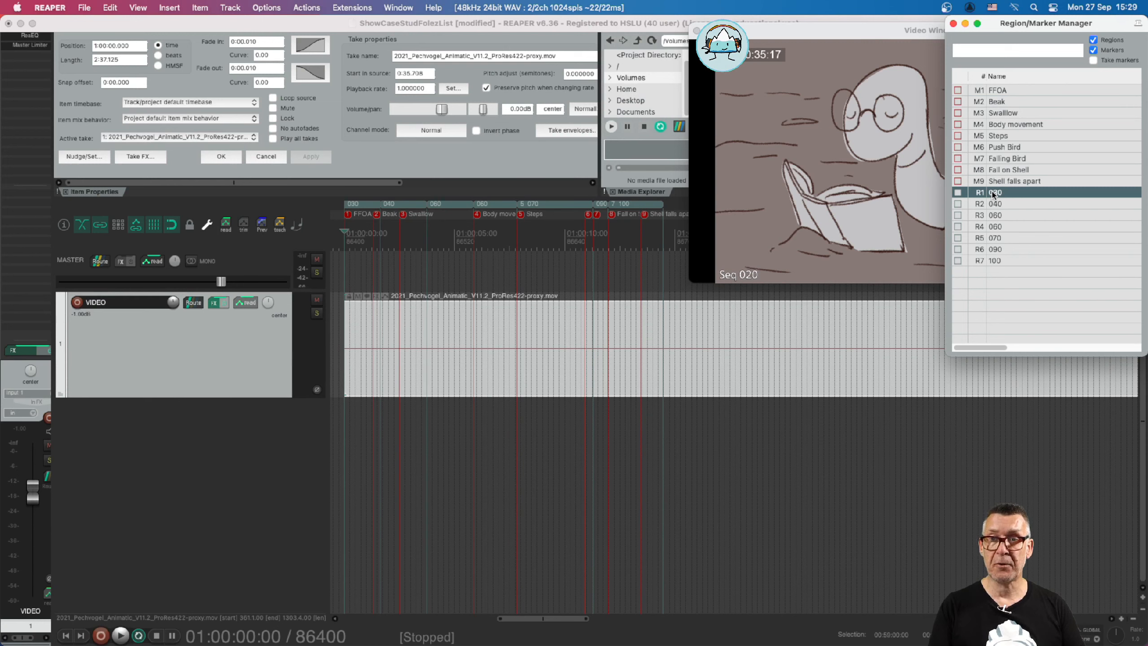
click(993, 228)
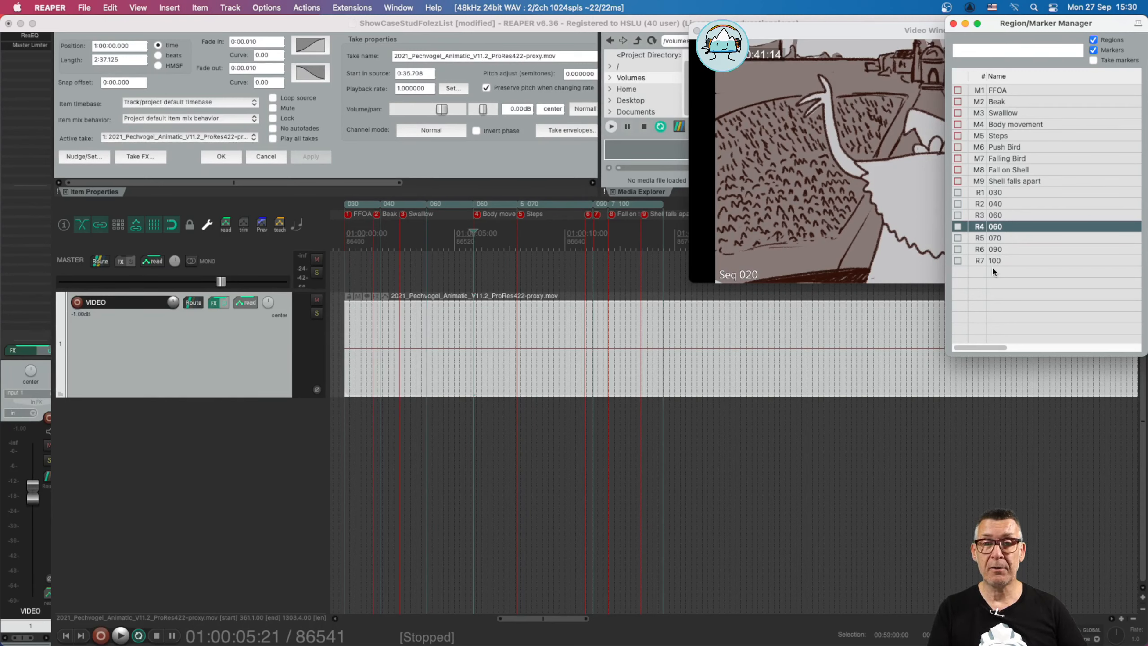
click(1008, 289)
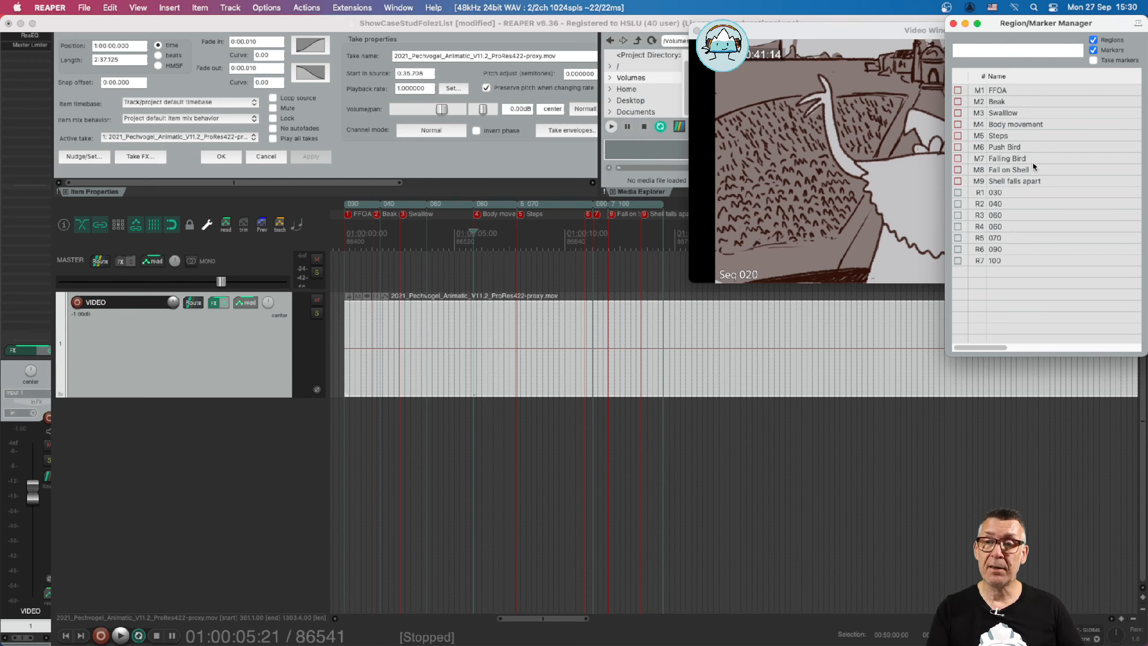
Step: Start exporting the regions and markers as a comma-separated values file and cancel without saving
right_click(1026, 136)
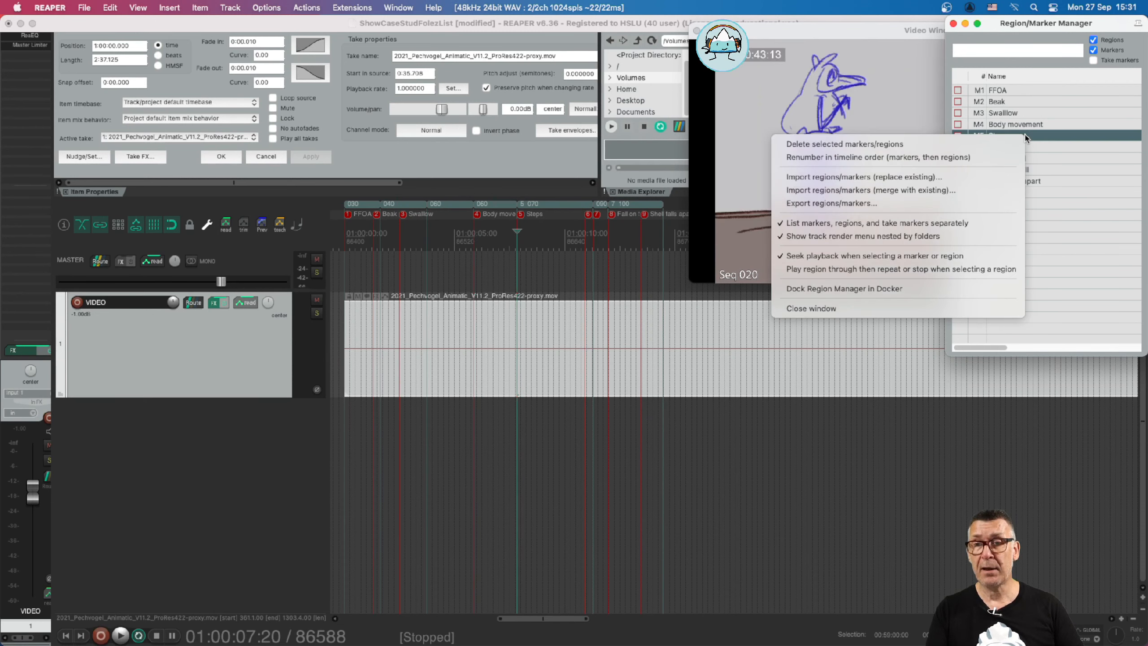
click(946, 208)
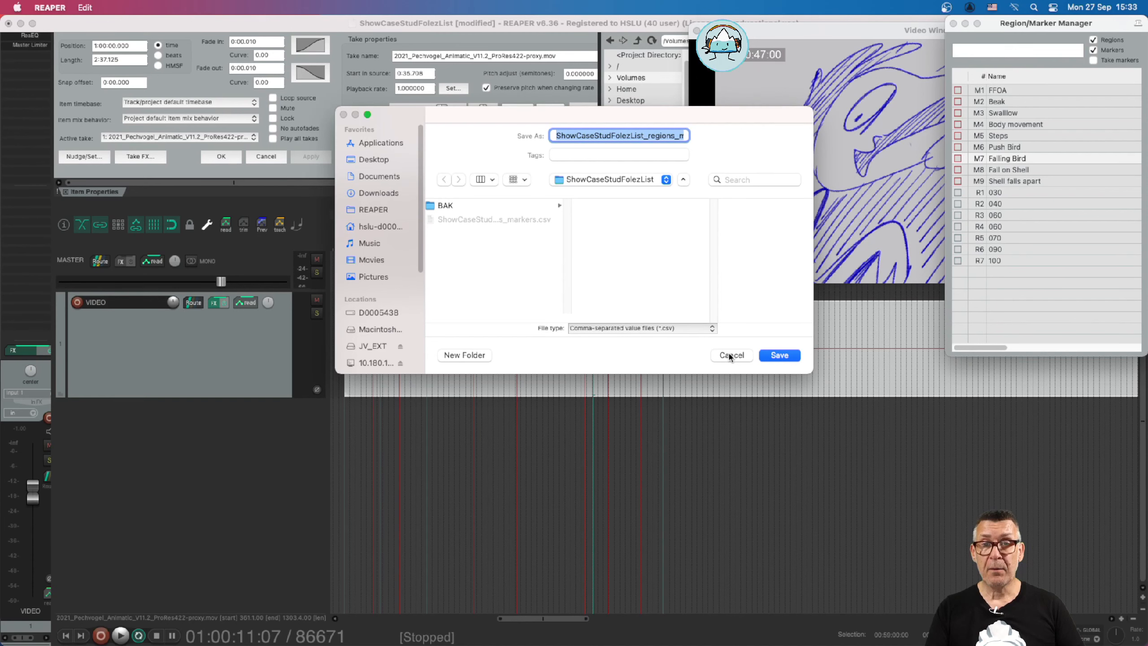
click(730, 356)
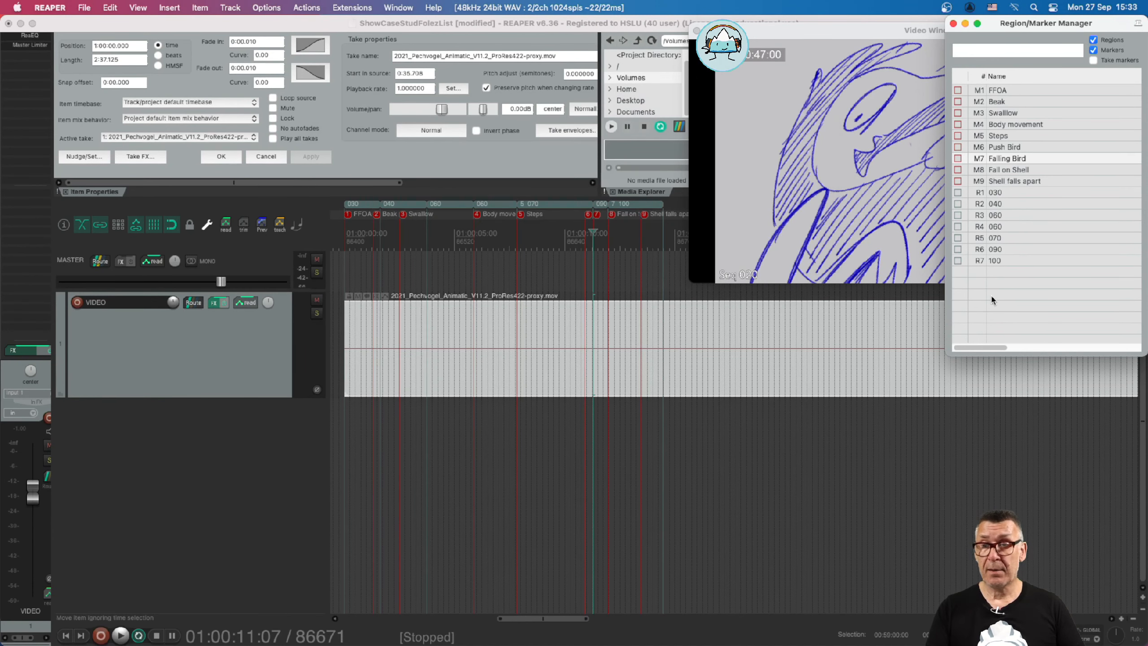